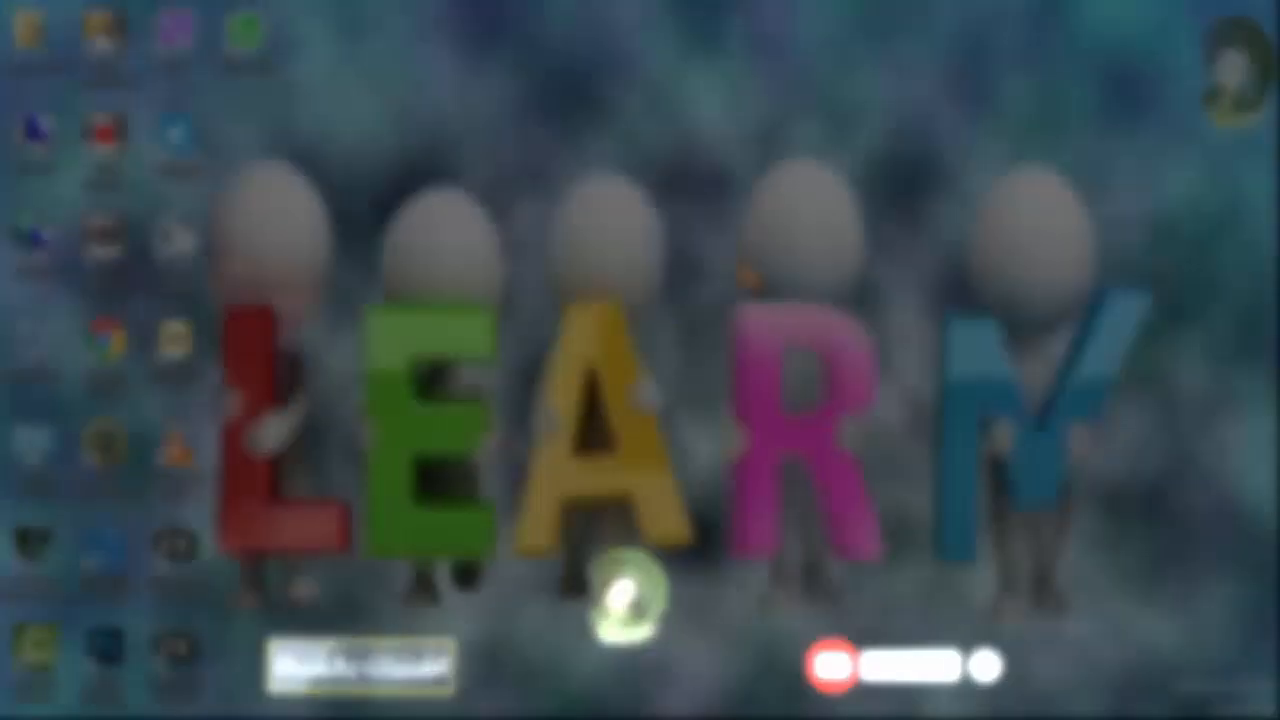
pyautogui.moveTo(105, 650); pyautogui.dragTo(597, 235)
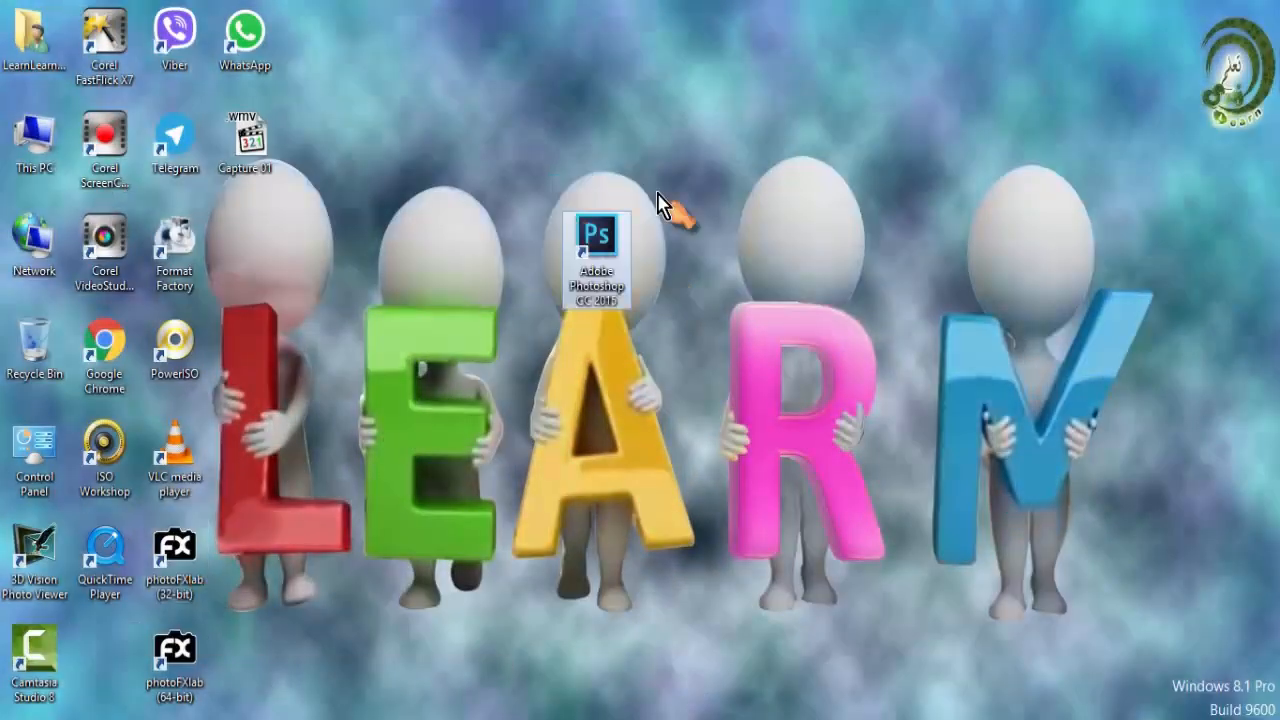
pyautogui.moveTo(680, 180); pyautogui.dragTo(474, 340)
pyautogui.moveTo(623, 257); pyautogui.dragTo(180, 660)
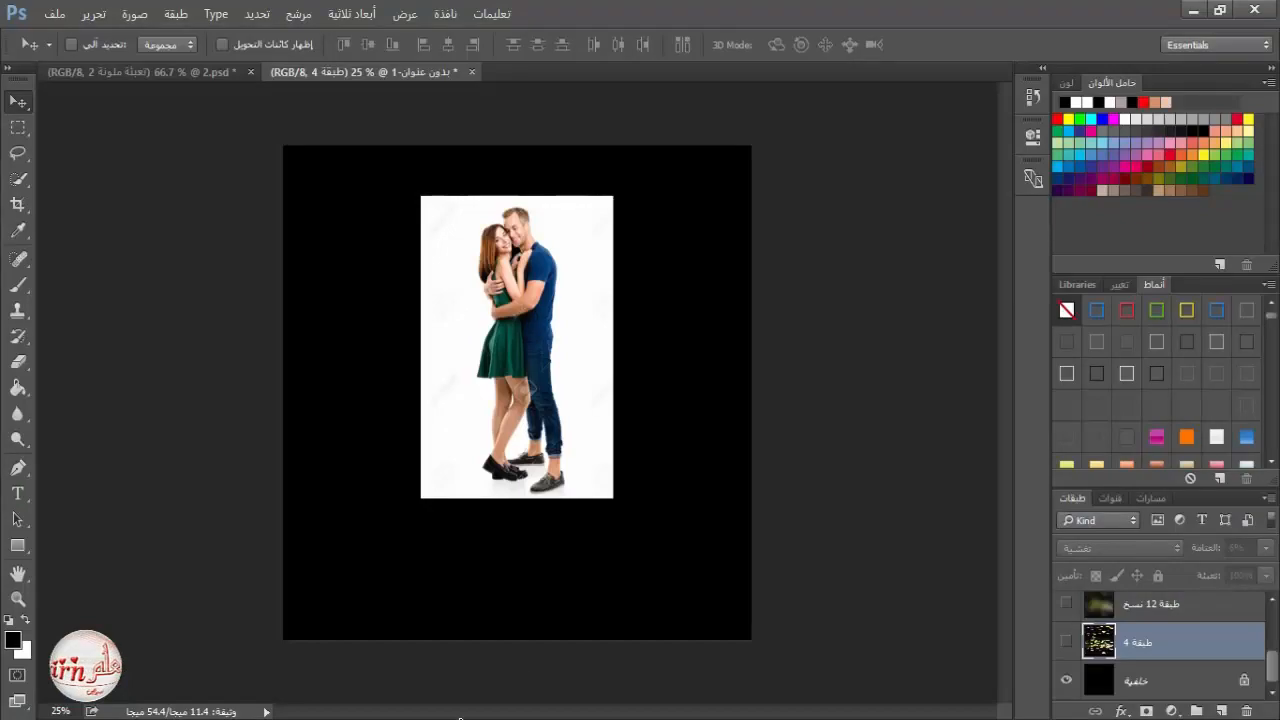
# Review the pigeon, string-light ball and black fence images in Windows Photo Viewer, and minimize their windows.
pyautogui.moveTo(371, 700)
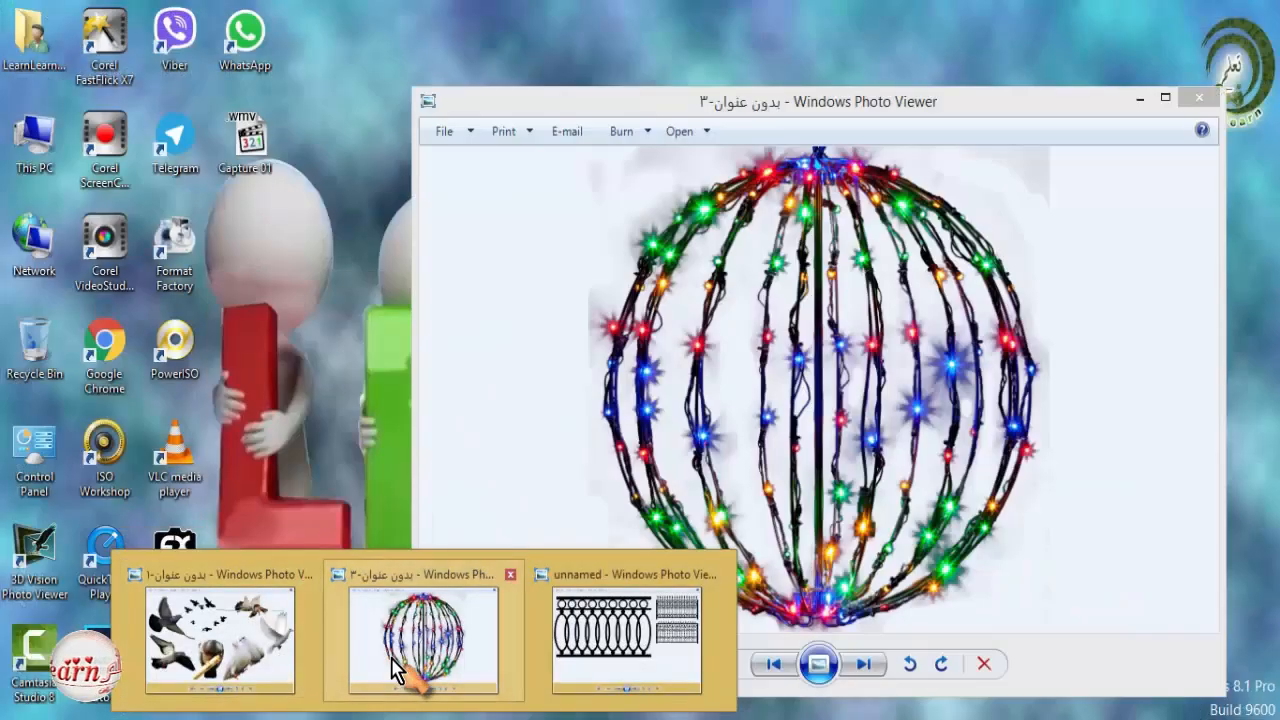
pyautogui.moveTo(600, 652)
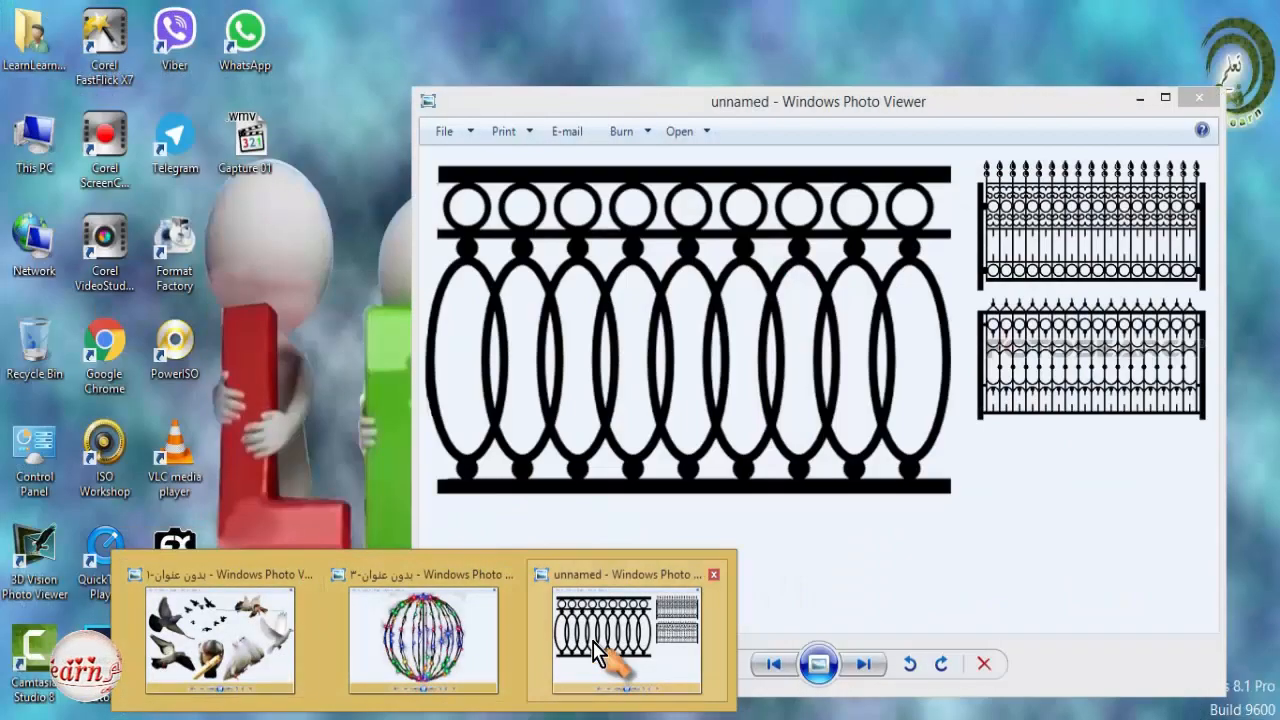
pyautogui.click(220, 640)
pyautogui.moveTo(471, 300); pyautogui.dragTo(491, 95)
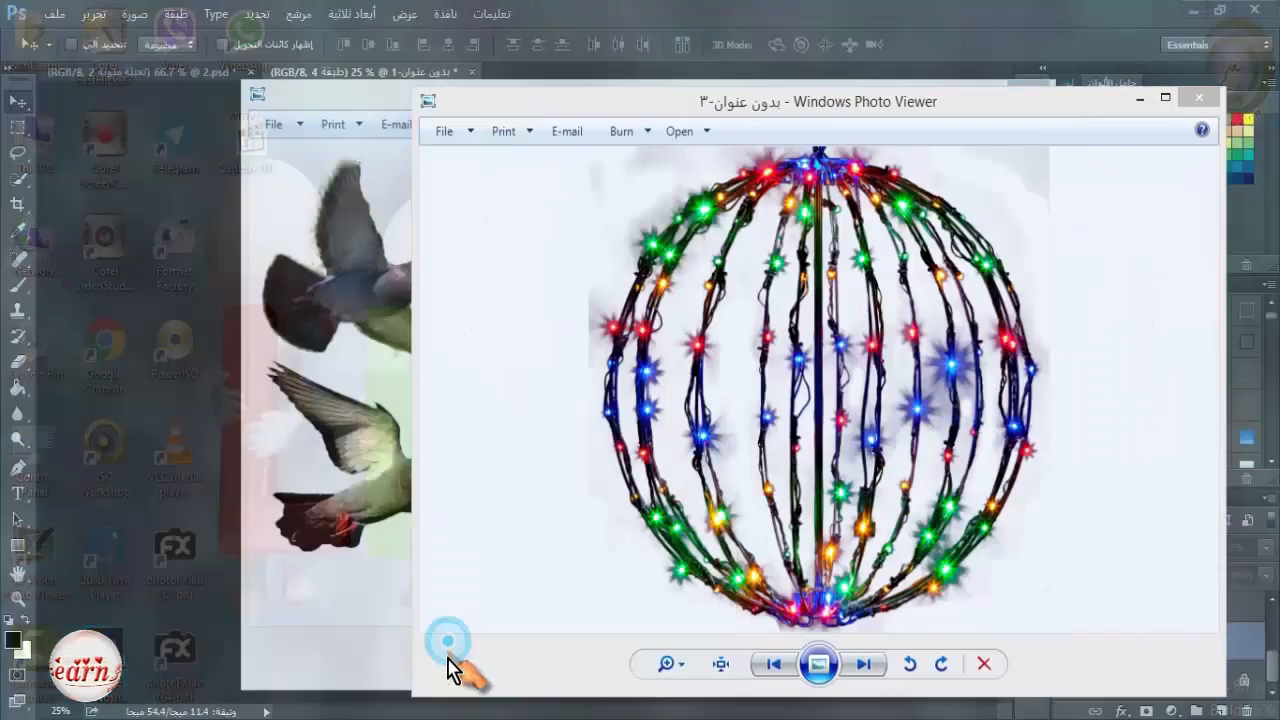
pyautogui.click(449, 671)
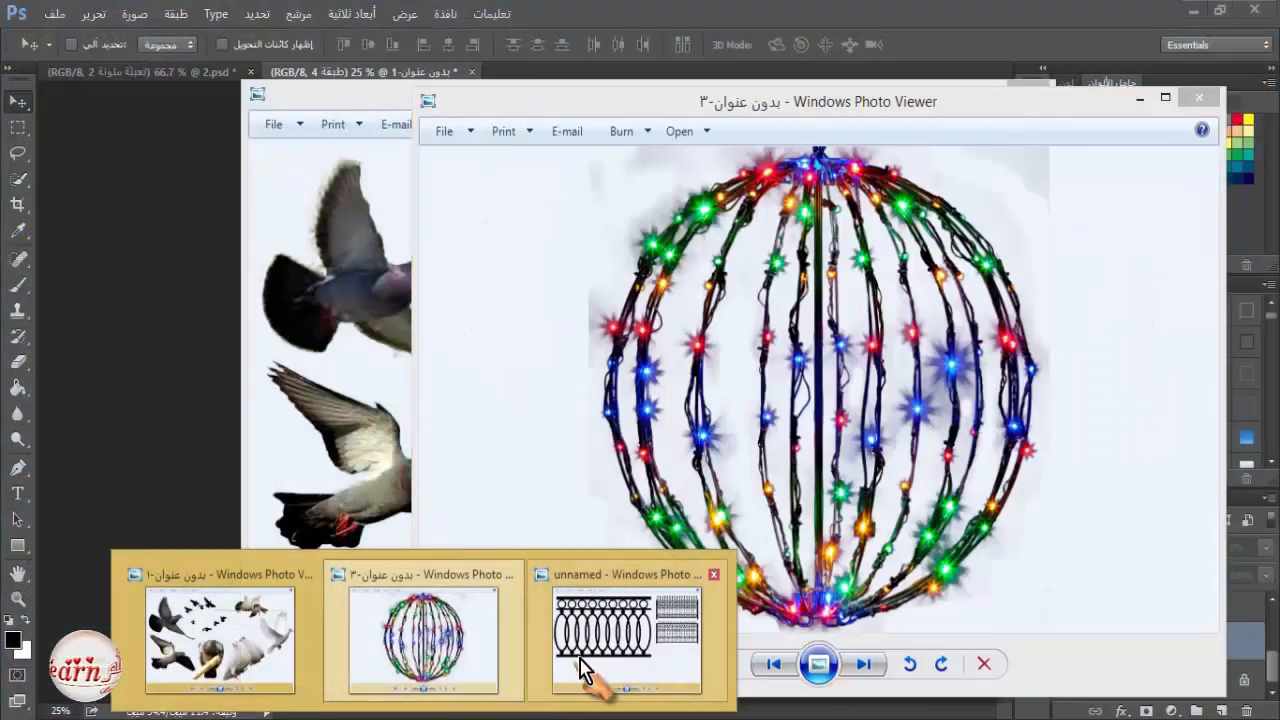
pyautogui.click(583, 670)
pyautogui.click(1140, 100)
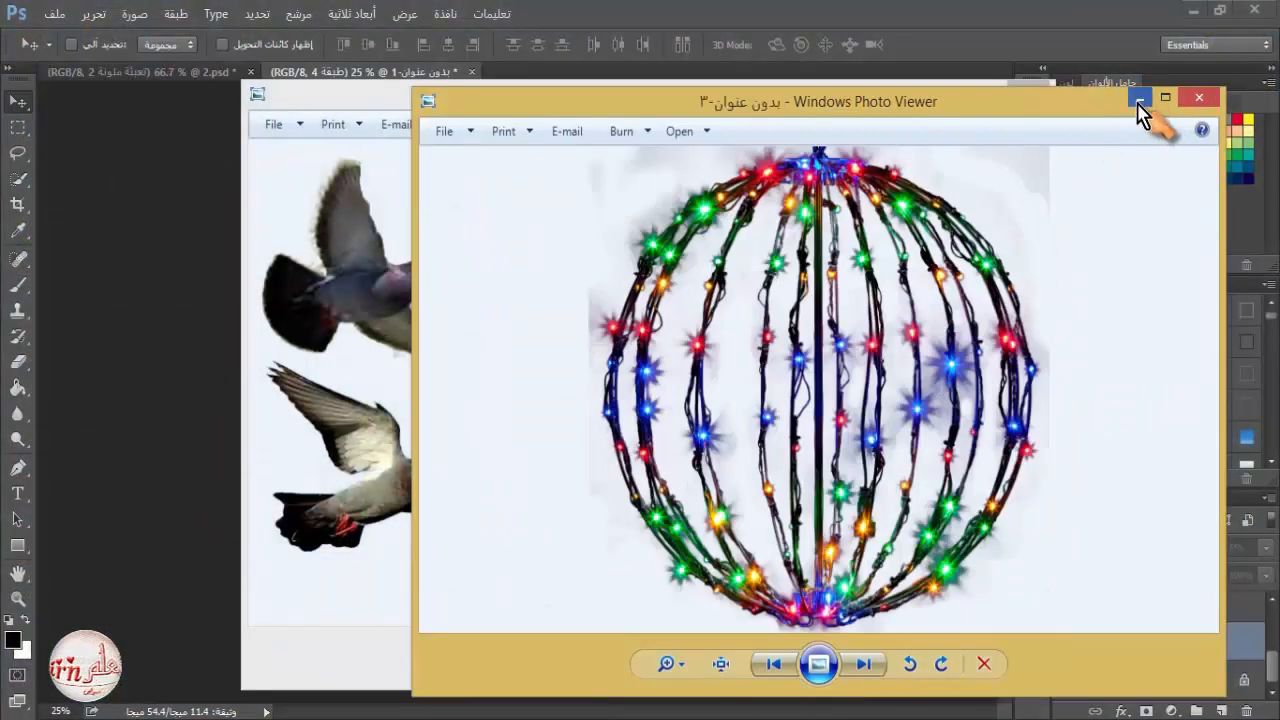
pyautogui.click(1140, 100)
pyautogui.click(972, 96)
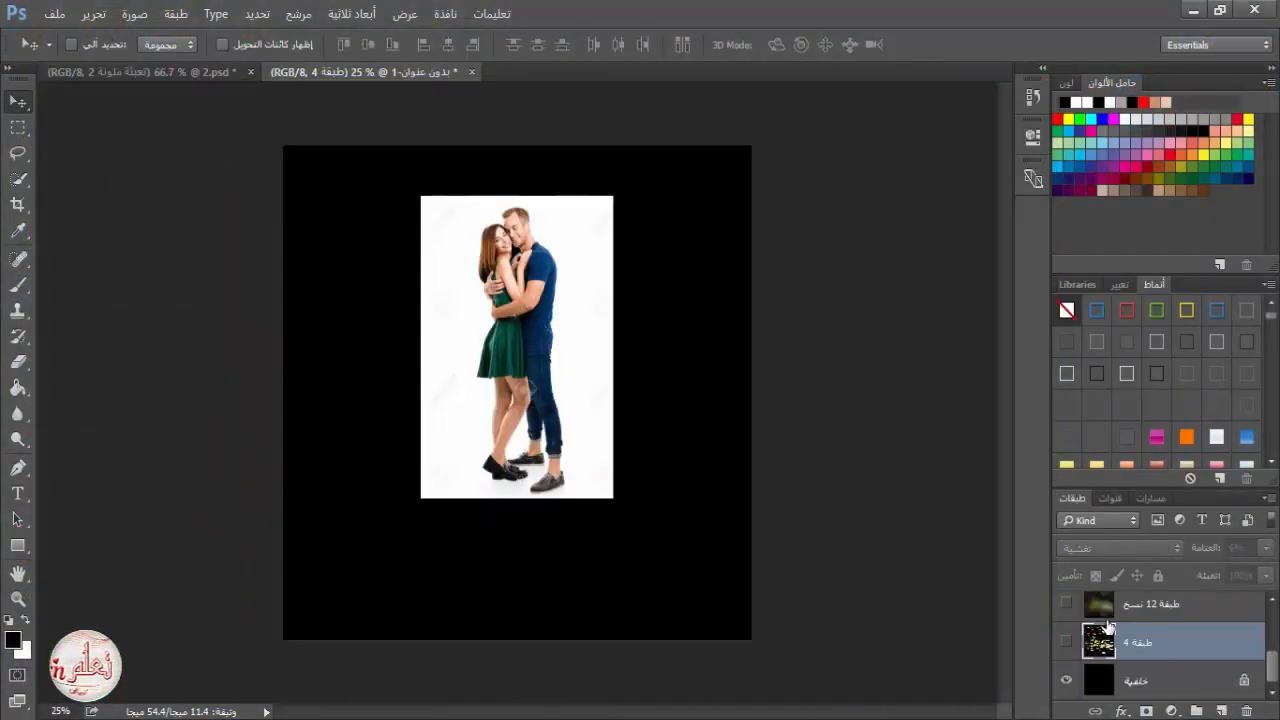
# Delete the original couple layer طبقة 1 with the white background, keeping its masked copy.
pyautogui.scroll(2, 1105, 652)
pyautogui.click(1066, 641)
pyautogui.click(1066, 641)
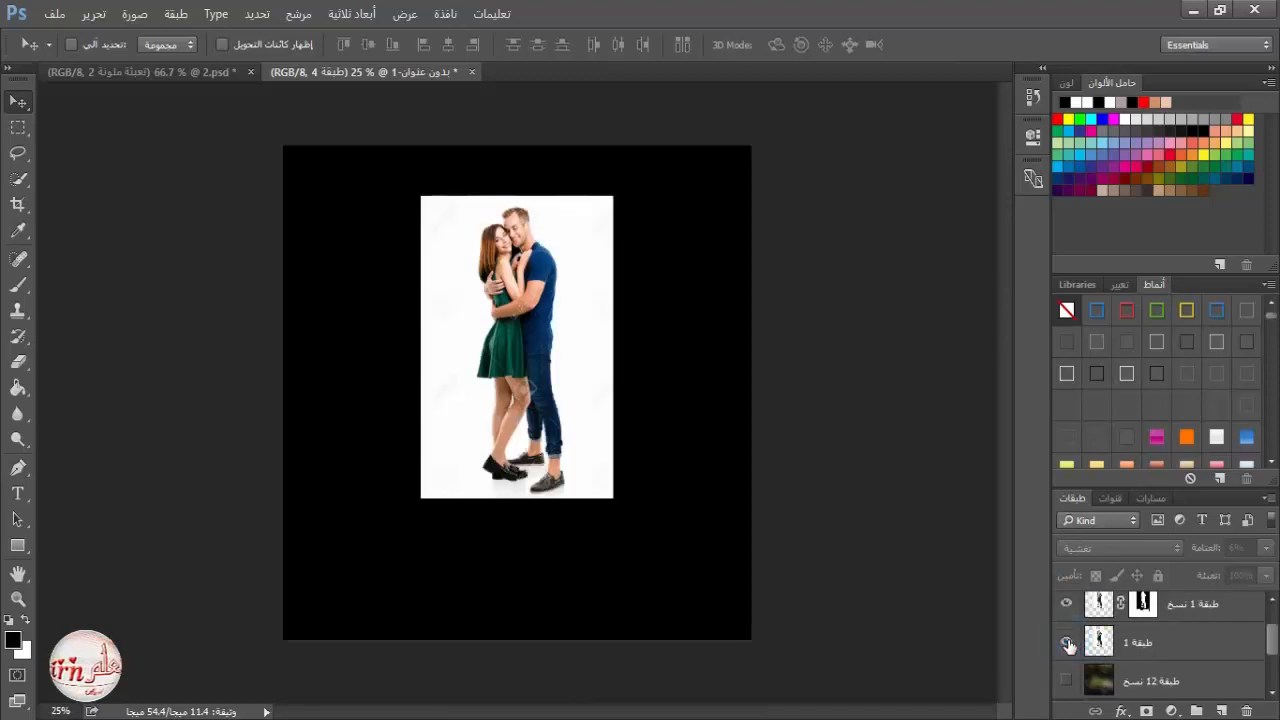
pyautogui.click(1066, 641)
pyautogui.click(1147, 643)
pyautogui.press('Delete')
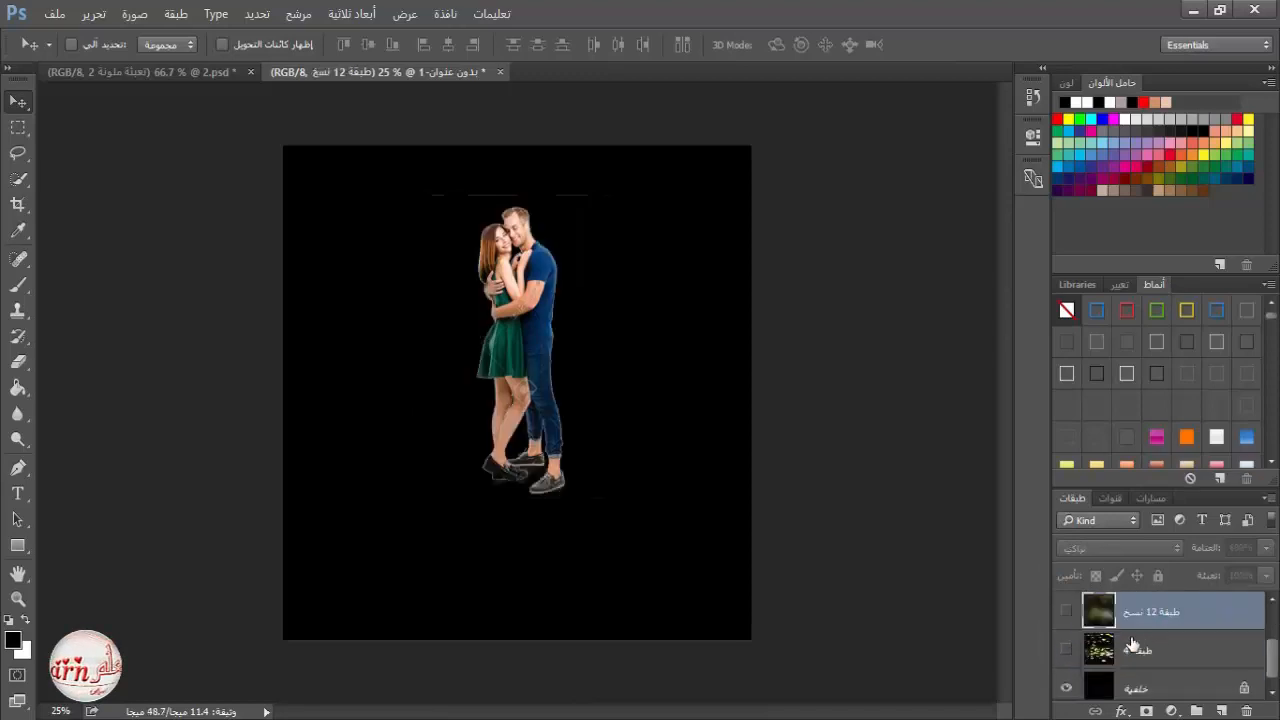
# Hide the black background layer خلفية and show the layers طبقة 4 and طبقة 12 نسخ.
pyautogui.scroll(2, 1117, 646)
pyautogui.click(1067, 647)
pyautogui.click(1067, 647)
pyautogui.scroll(-2, 1074, 652)
pyautogui.click(1066, 680)
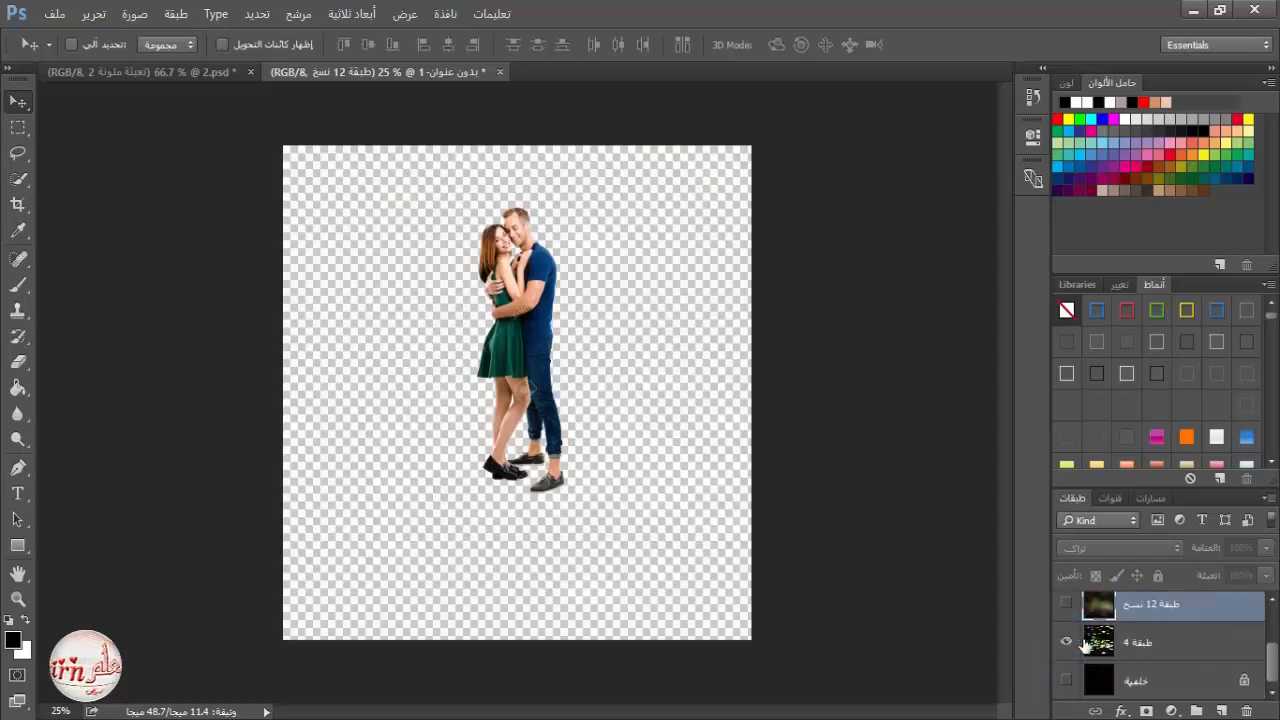
pyautogui.click(1067, 604)
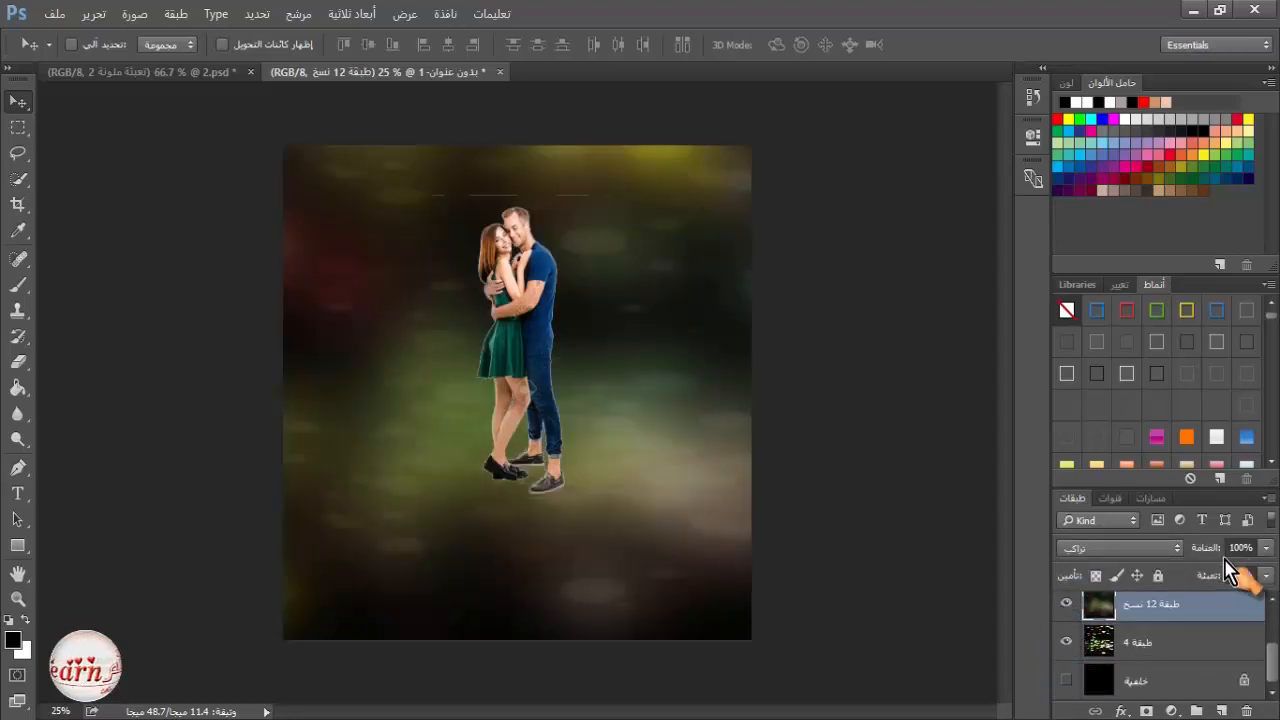
# Reapply the تراكب blend mode to layer طبقة 12 نسخ and try the عادي blend mode on layer طبقة 4.
pyautogui.click(1126, 549)
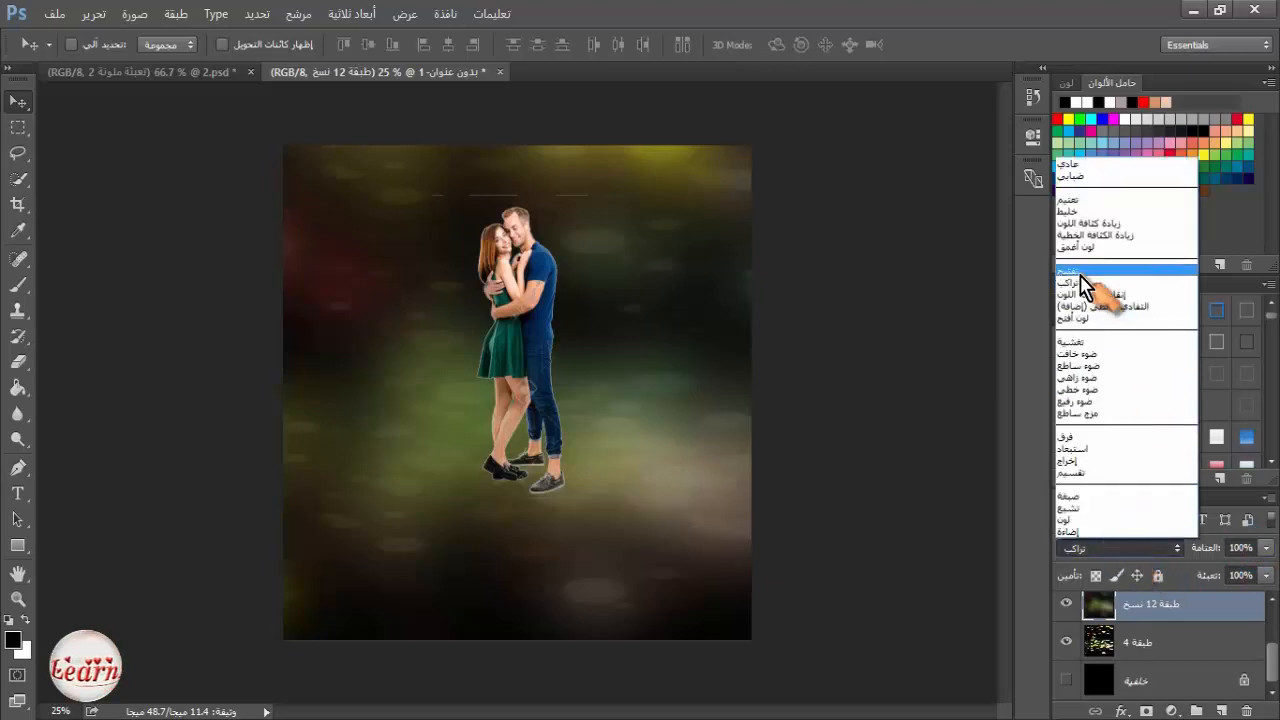
pyautogui.click(1084, 283)
pyautogui.click(1160, 642)
pyautogui.click(1120, 548)
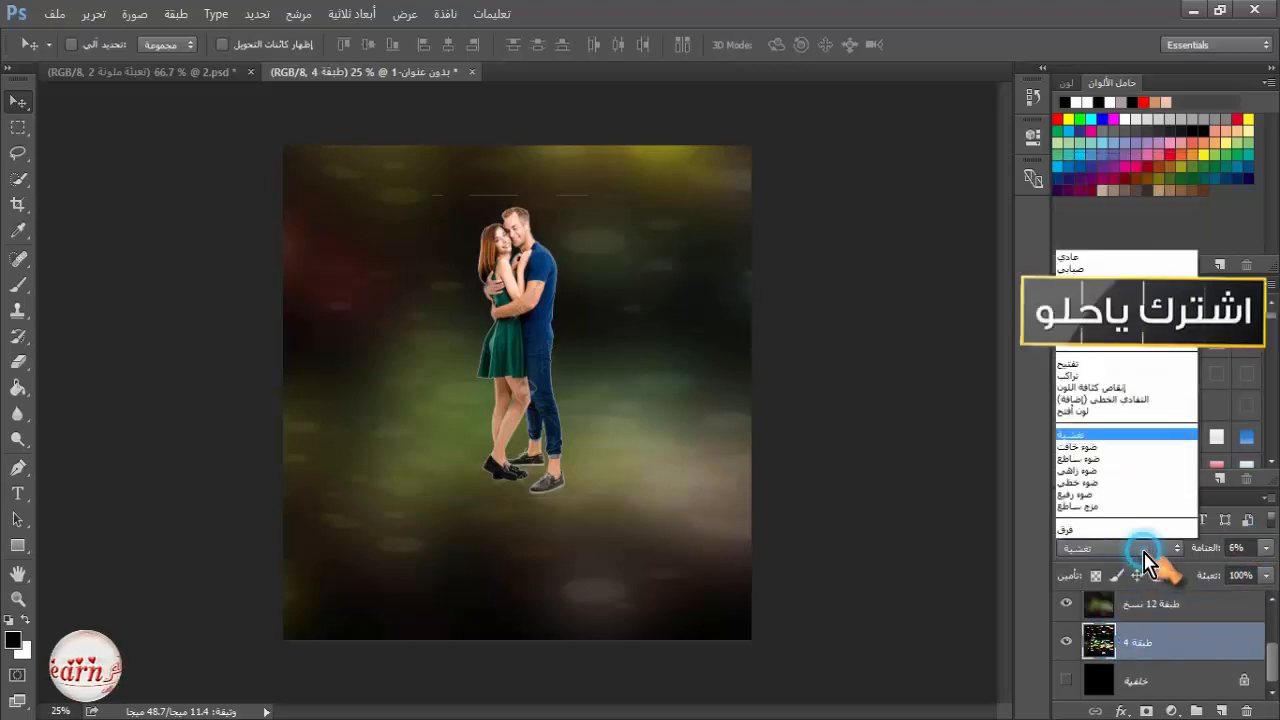
pyautogui.click(1072, 164)
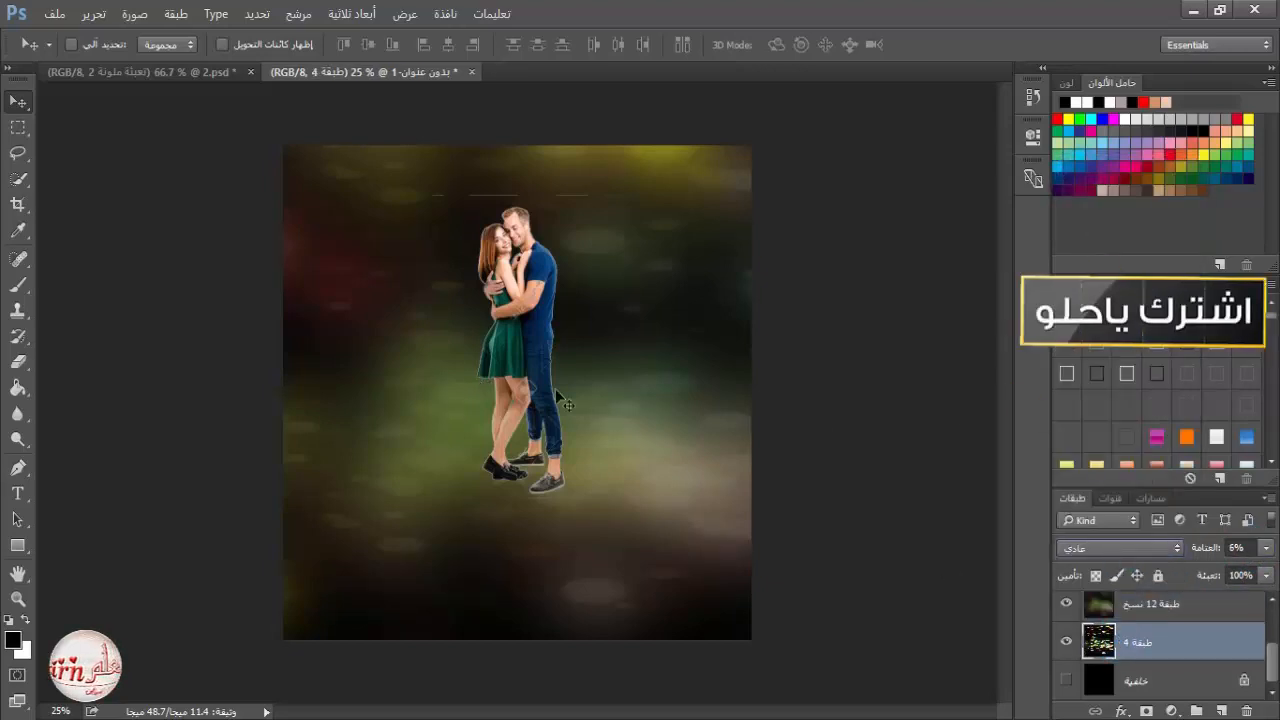
pyautogui.click(1065, 605)
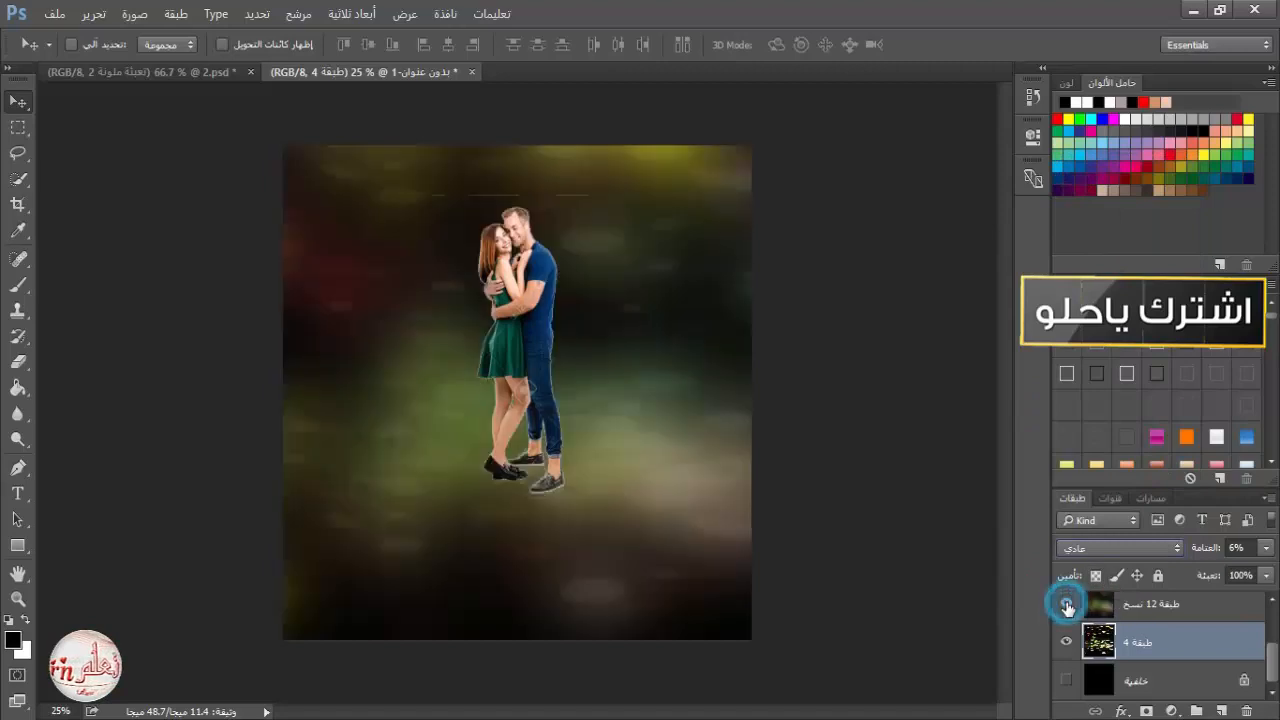
# Set layer طبقة 4 to the تغشية blend mode with 6% opacity.
pyautogui.click(1110, 548)
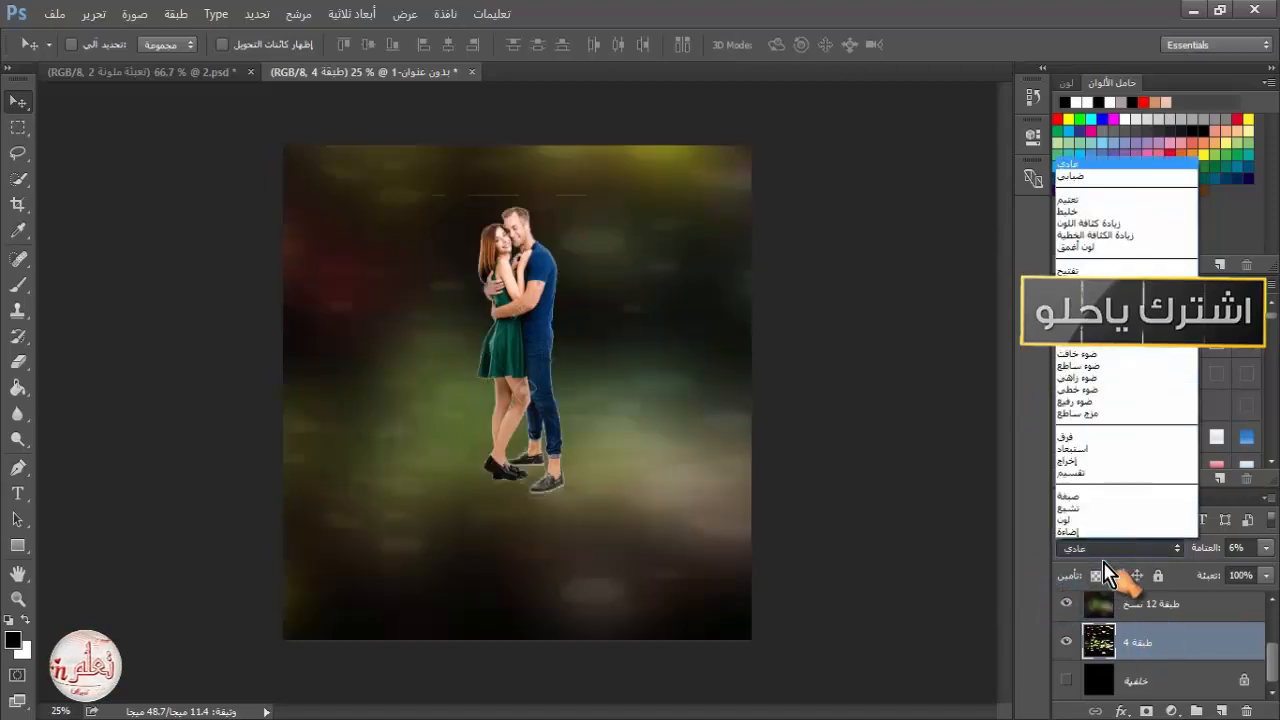
pyautogui.click(1075, 341)
pyautogui.click(1266, 549)
pyautogui.moveTo(1181, 572)
pyautogui.mouseDown()
pyautogui.moveTo(1272, 570)
pyautogui.moveTo(1166, 570)
pyautogui.moveTo(1212, 570)
pyautogui.moveTo(1181, 570)
pyautogui.mouseUp()
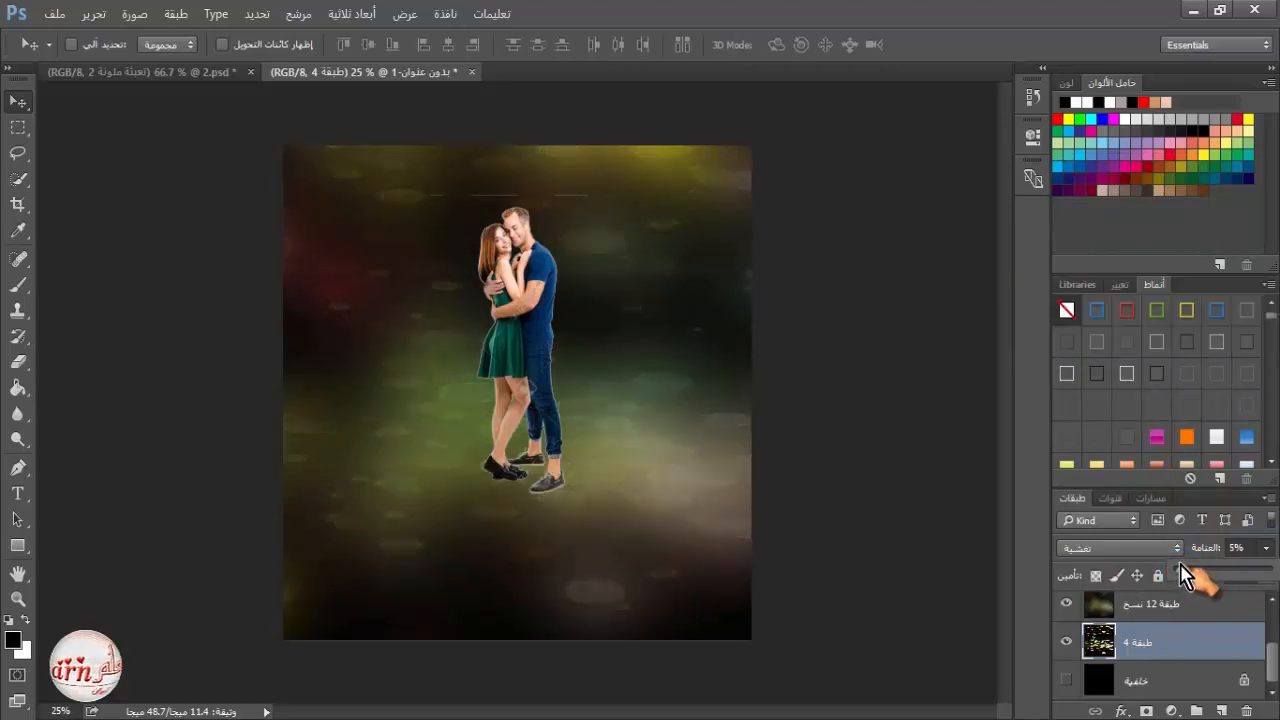
pyautogui.click(1232, 549)
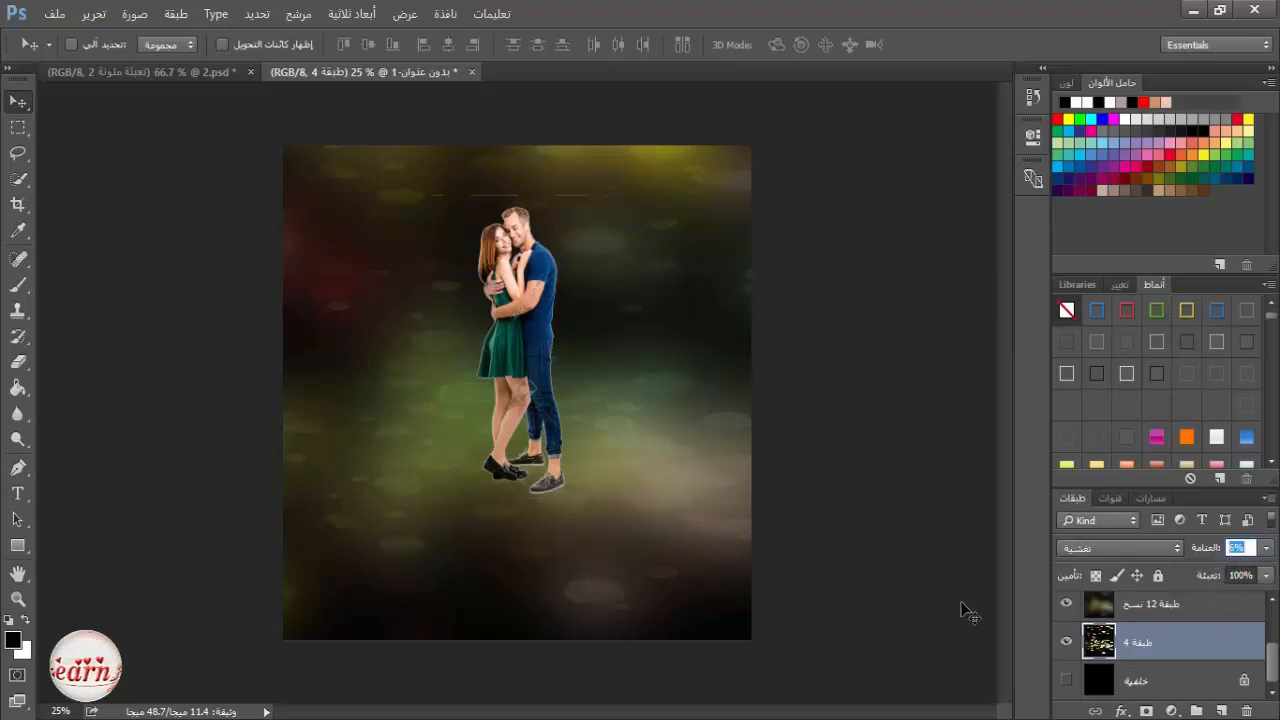
# Compare the image with and without the blurred backdrop layer طبقة 12 نسخ and the couple layer طبقة 1 نسخ.
pyautogui.click(1066, 603)
pyautogui.click(1066, 603)
pyautogui.click(1100, 605)
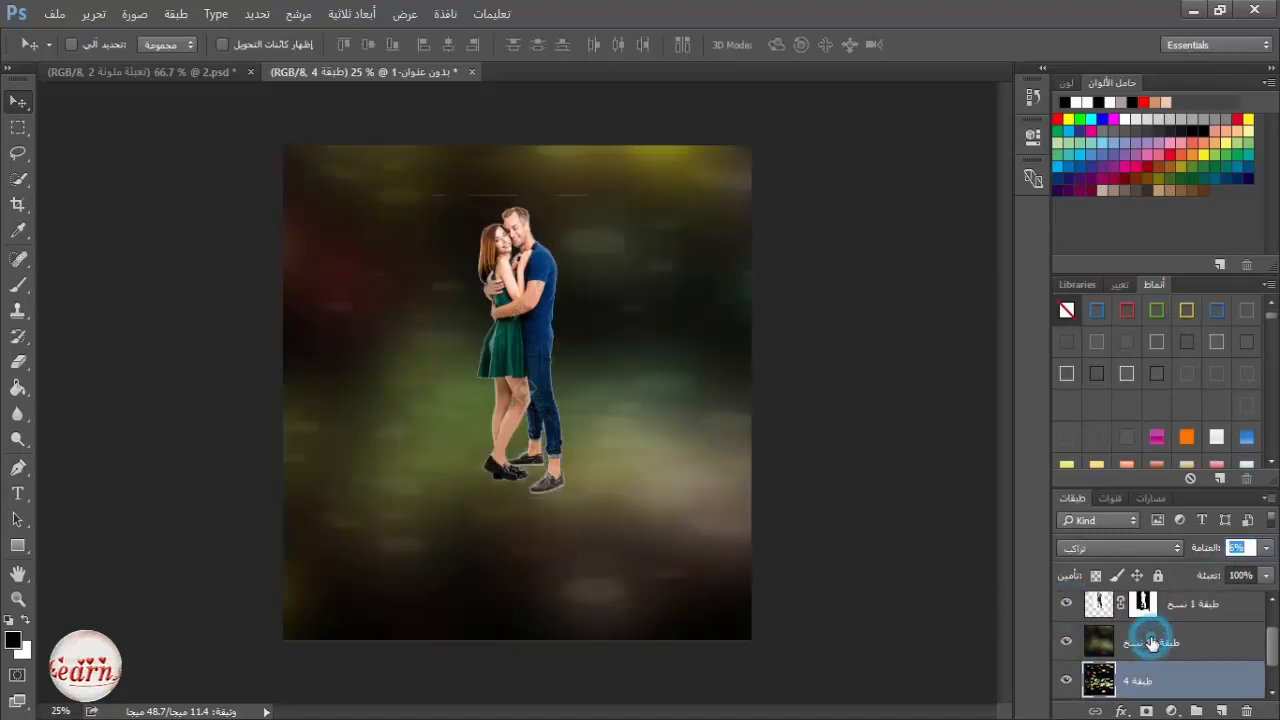
pyautogui.scroll(2, 1072, 643)
pyautogui.click(1067, 647)
pyautogui.click(1067, 647)
pyautogui.click(1092, 649)
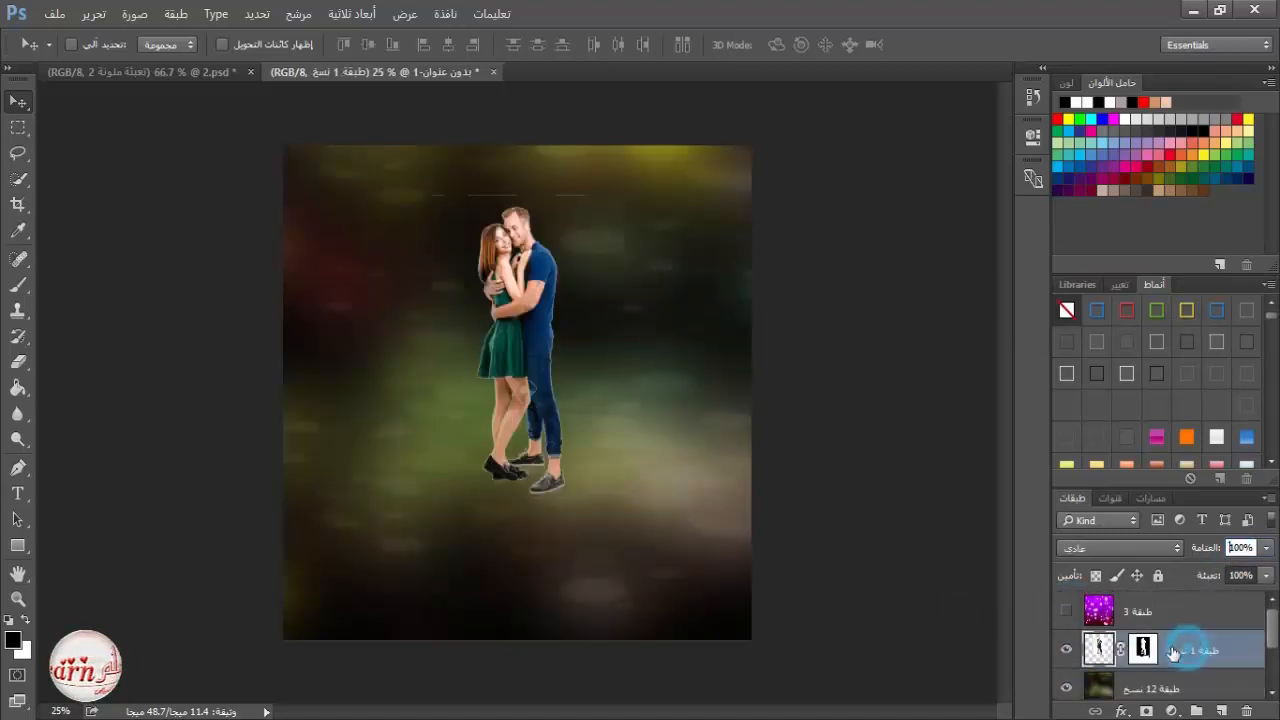
pyautogui.scroll(-1, 1070, 625)
pyautogui.click(1066, 611)
pyautogui.click(1066, 611)
# Reset the brushes to their defaults and paint black on the couple layer's mask to hide the stray line above their heads.
pyautogui.click(1142, 609)
pyautogui.click(18, 284)
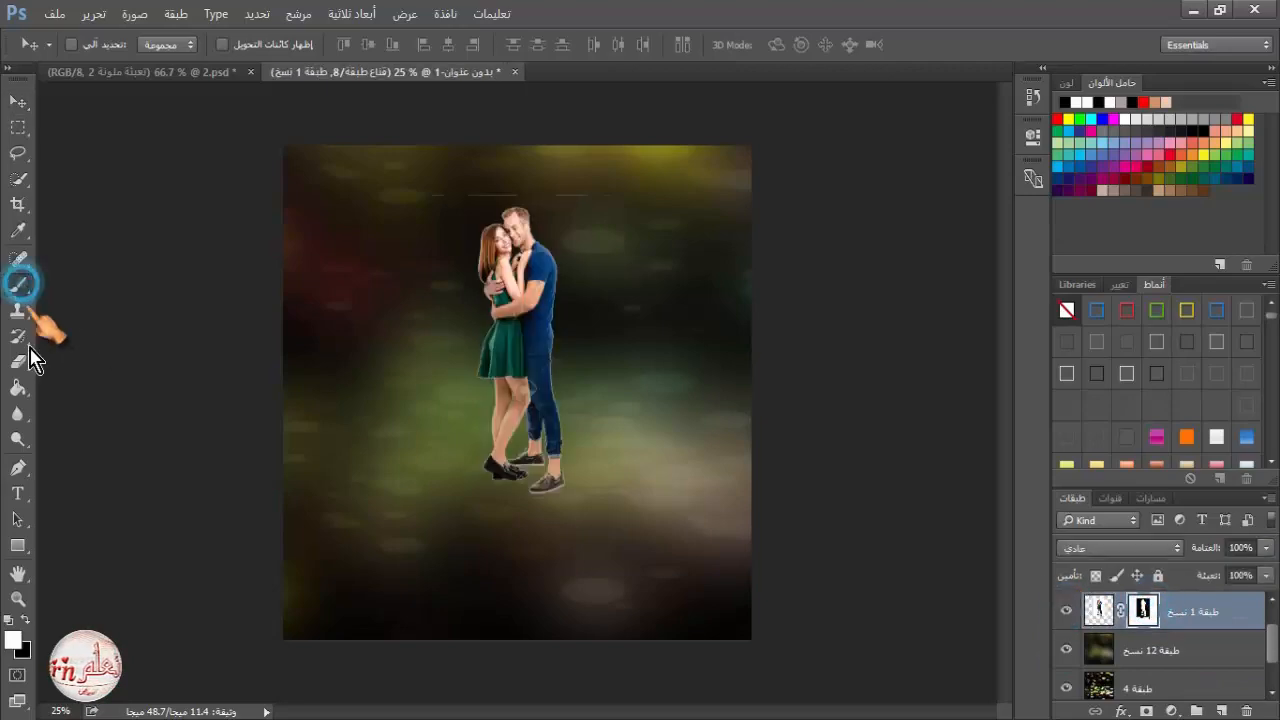
pyautogui.rightClick(472, 432)
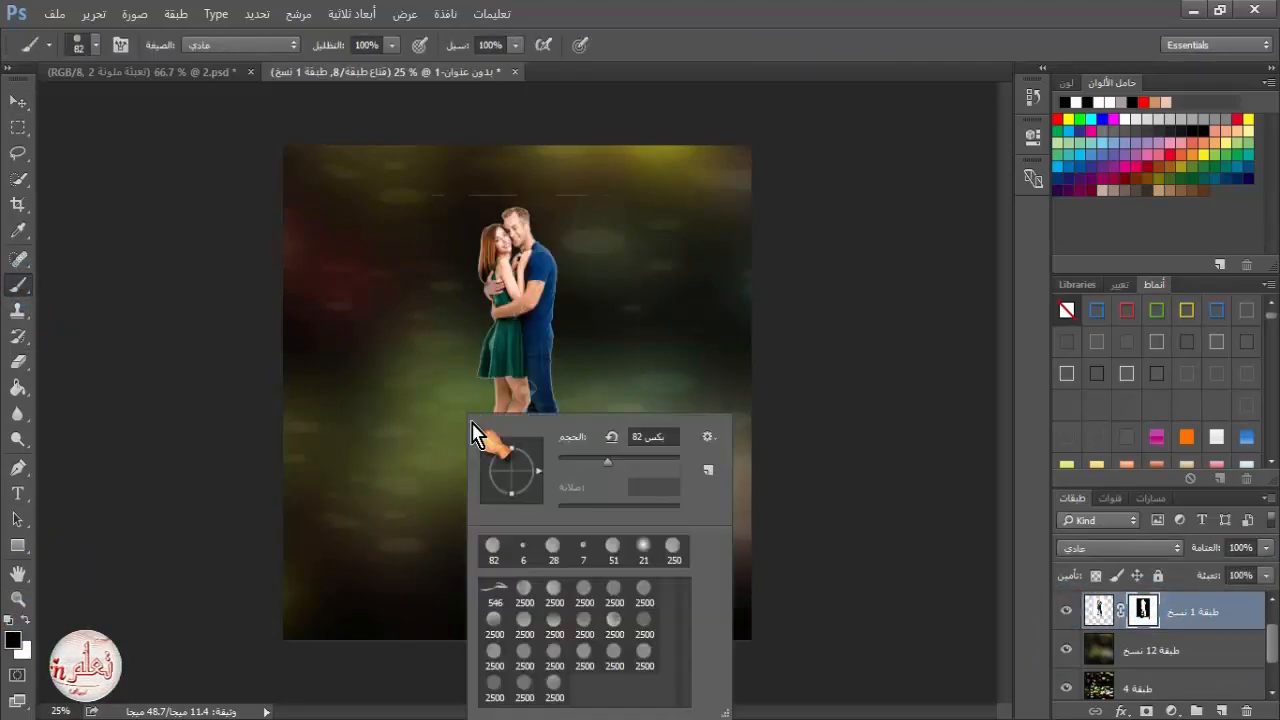
pyautogui.click(707, 436)
pyautogui.click(420, 266)
pyautogui.click(540, 296)
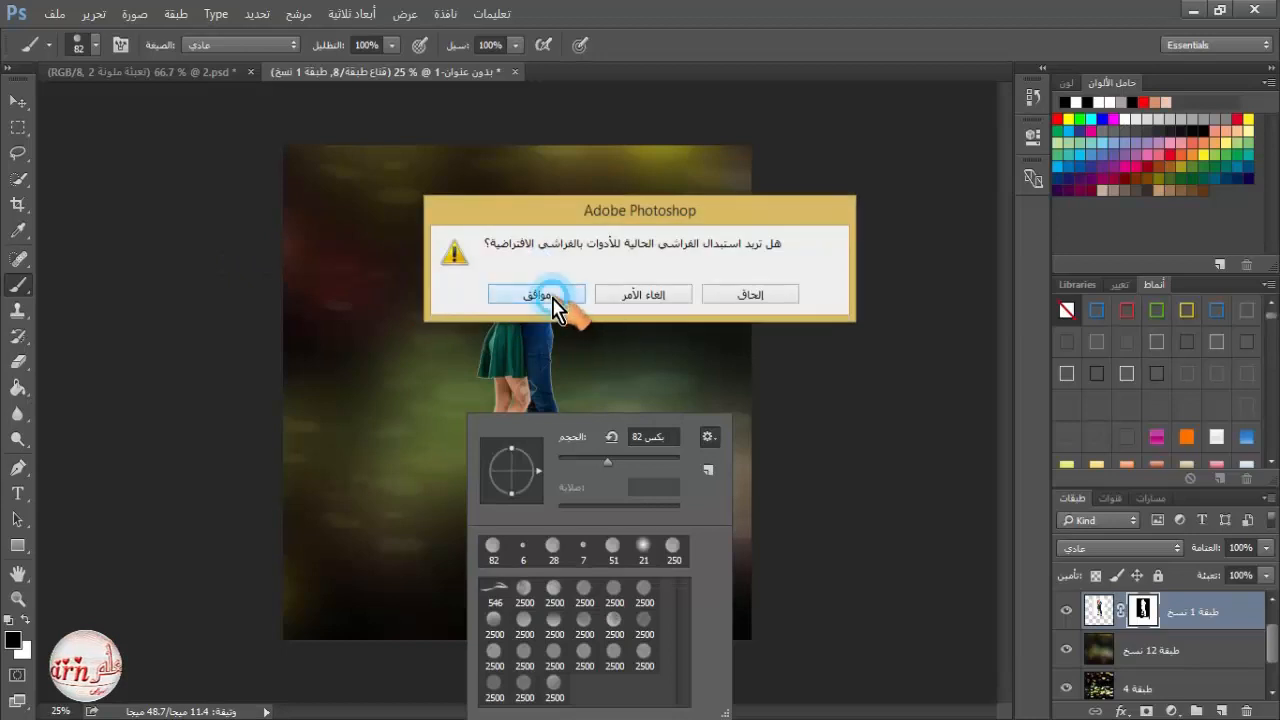
pyautogui.click(421, 193)
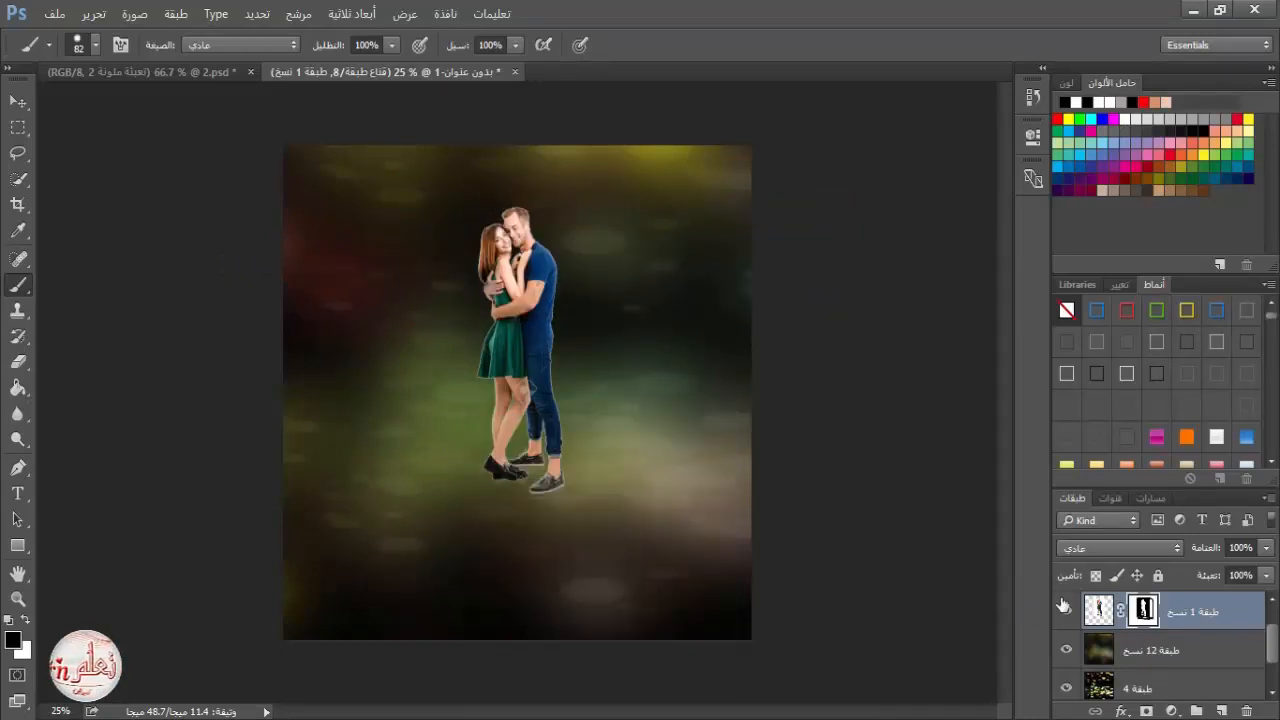
pyautogui.click(18, 101)
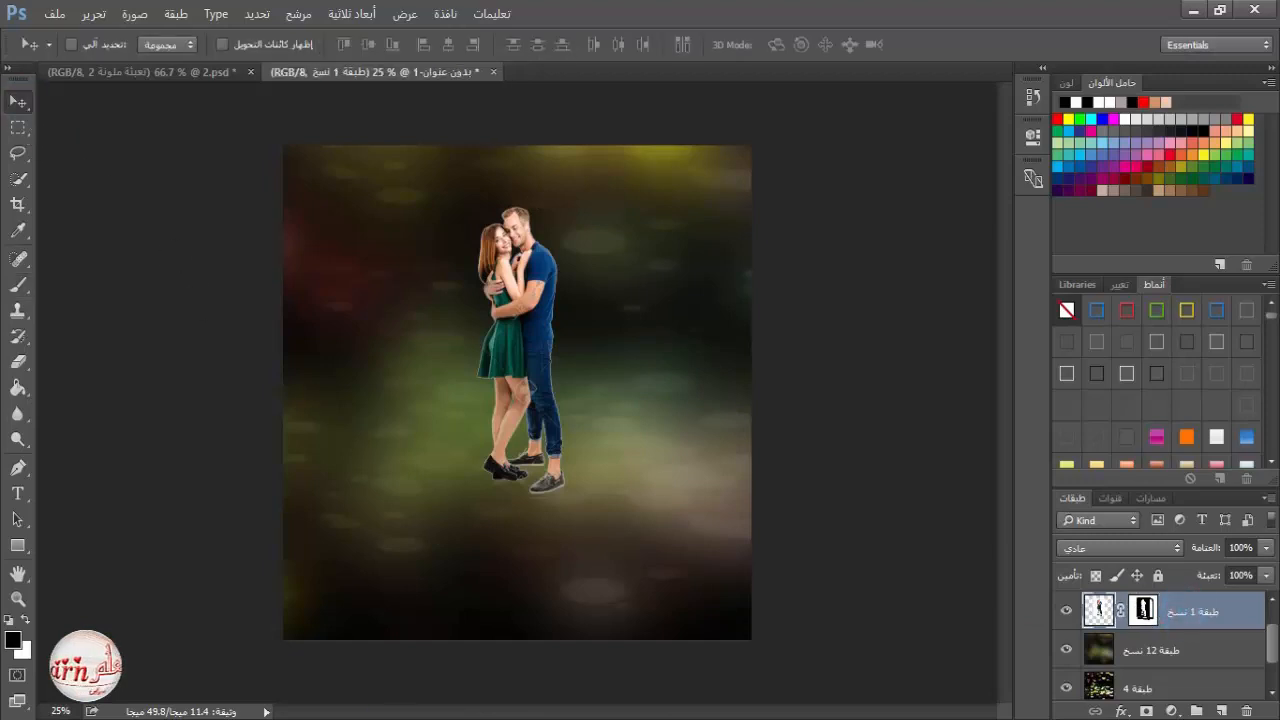
# Open the fence image unnamed.png from Windows Photo Viewer in Adobe Photoshop CC 2015.
pyautogui.moveTo(491, 694)
pyautogui.click(614, 640)
pyautogui.rightClick(606, 362)
pyautogui.moveTo(663, 371)
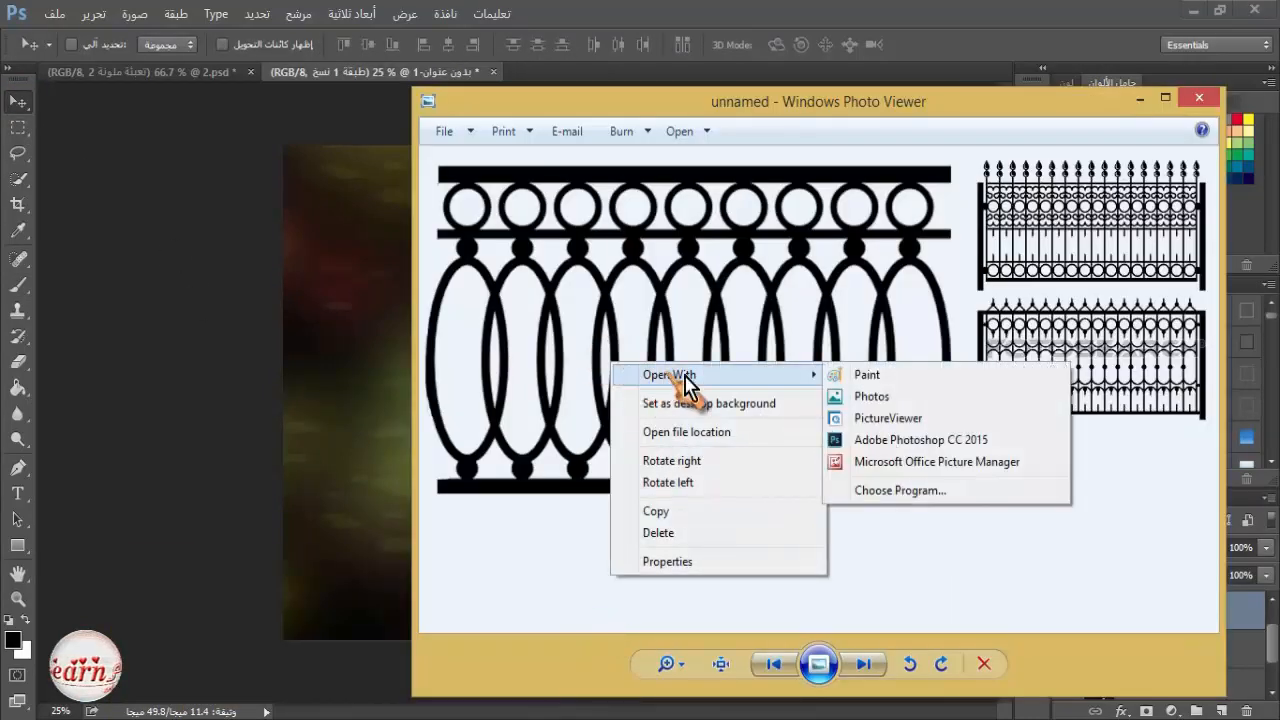
pyautogui.click(871, 437)
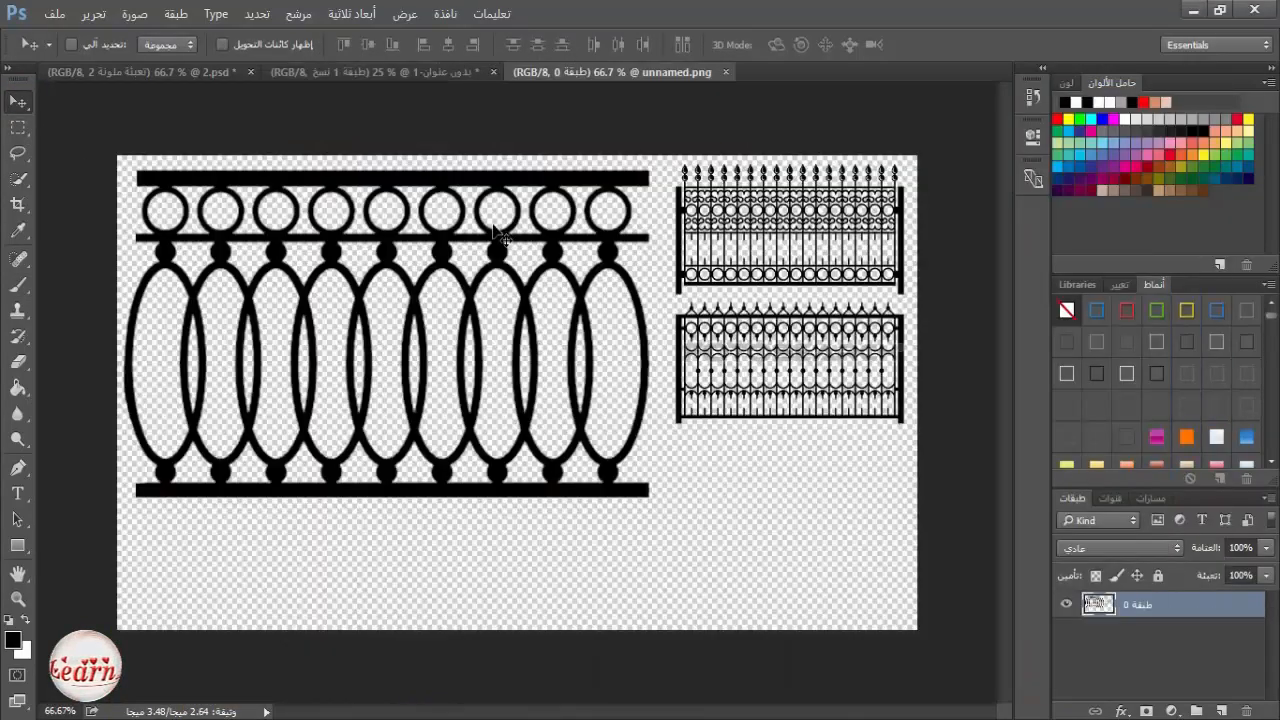
# Select the large oval-patterned fence with a rectangular marquee and place it in the couple document, beside their legs at the canvas's left edge.
pyautogui.click(481, 356)
pyautogui.click(18, 128)
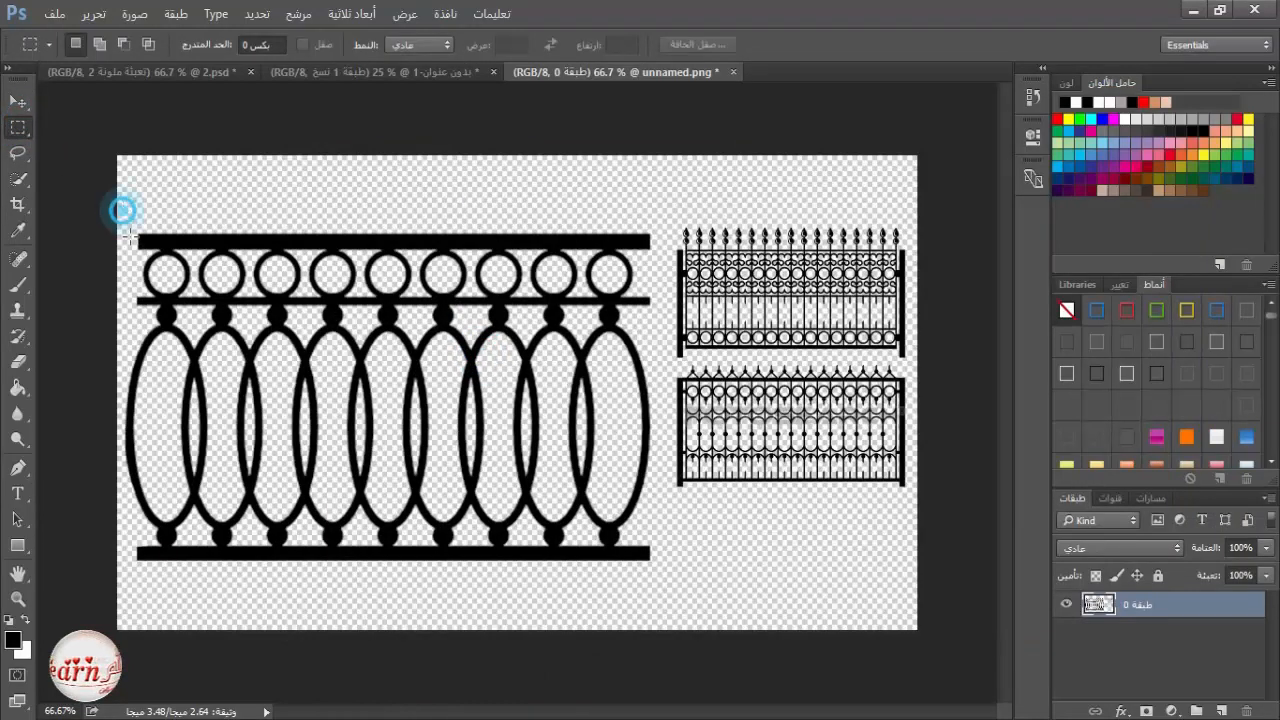
pyautogui.moveTo(122, 210); pyautogui.dragTo(663, 600)
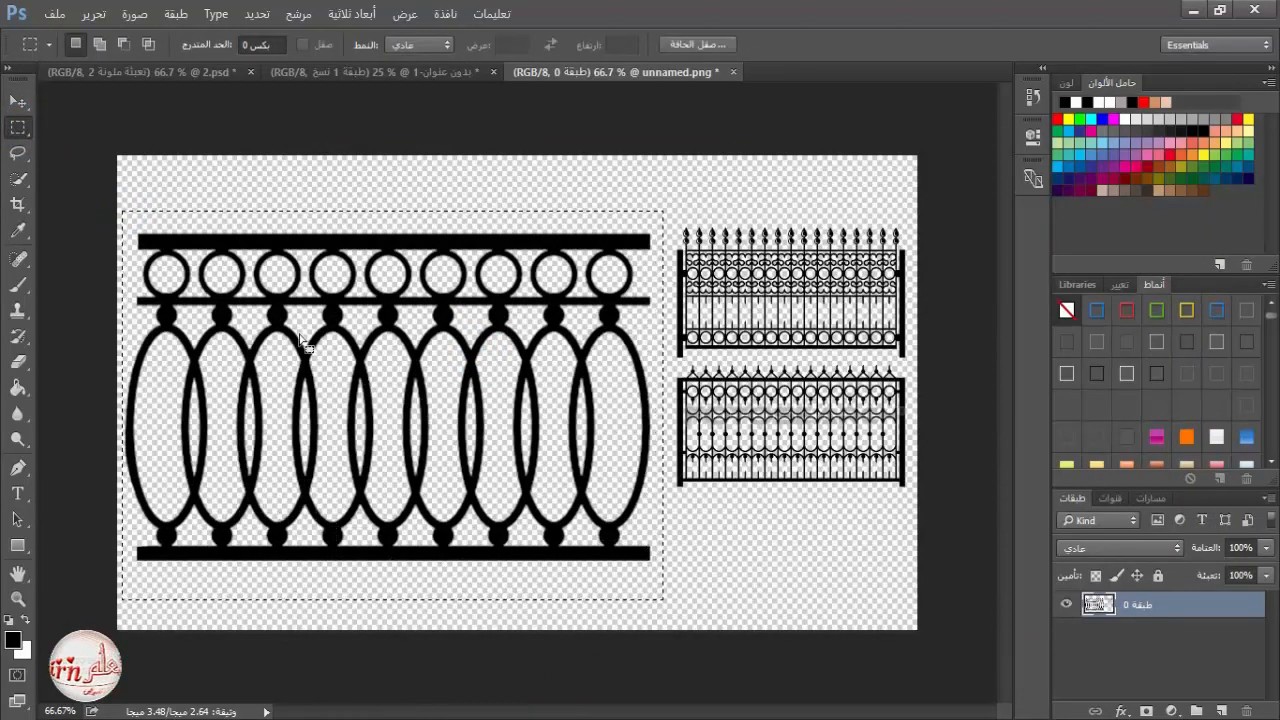
pyautogui.click(18, 101)
pyautogui.moveTo(369, 296); pyautogui.dragTo(388, 420)
# Duplicate the fence layer twice and line up the copies end to end so the railing spans the canvas width.
pyautogui.moveTo(1172, 647); pyautogui.dragTo(1221, 711)
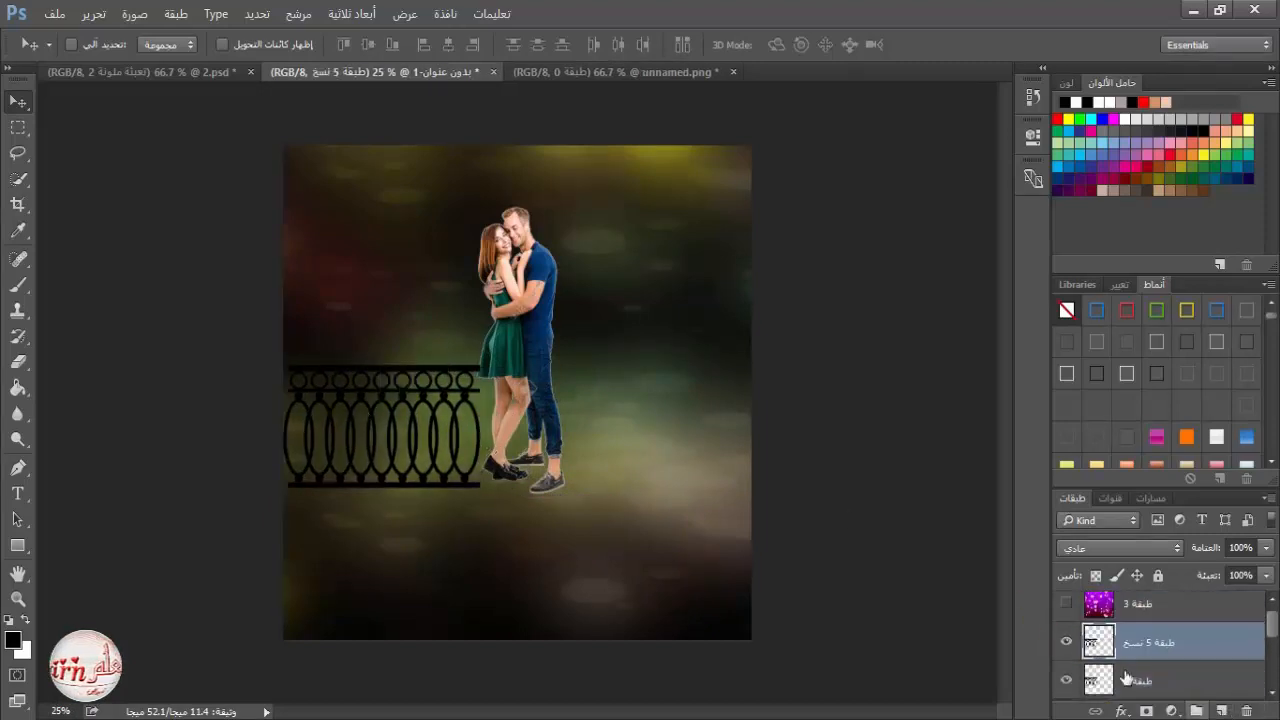
pyautogui.moveTo(357, 418); pyautogui.dragTo(538, 422)
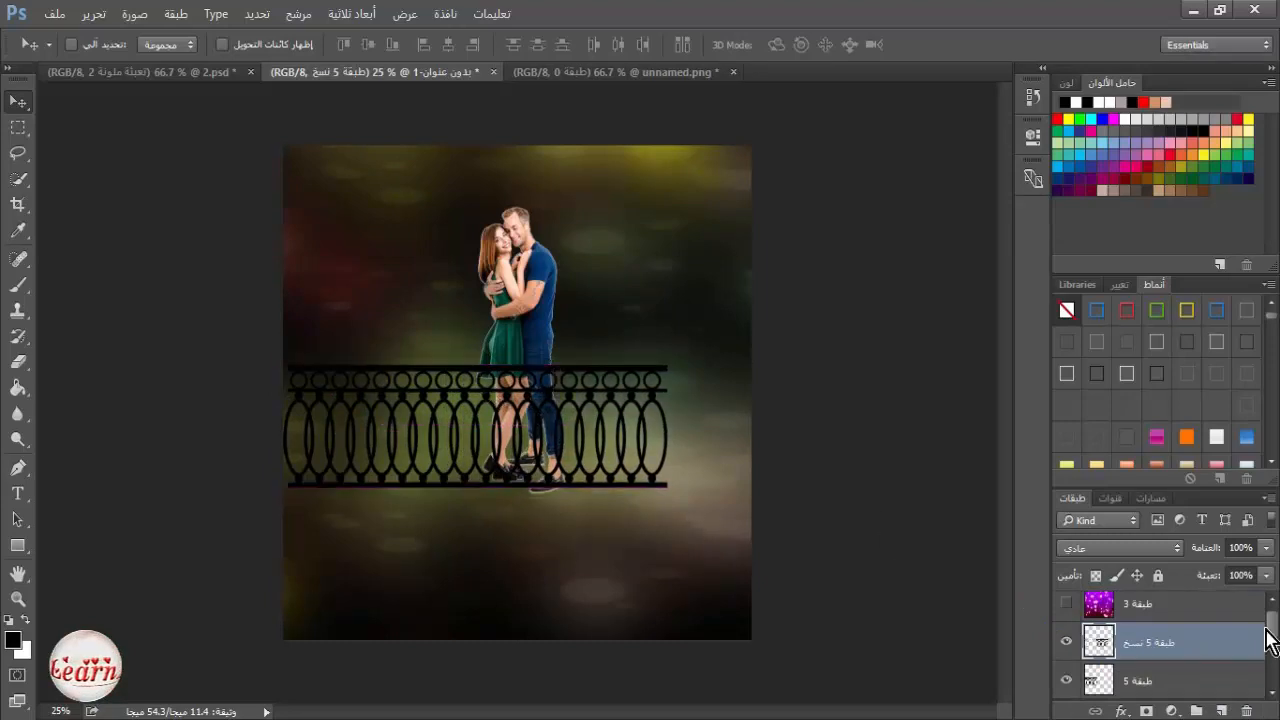
pyautogui.moveTo(1198, 643); pyautogui.dragTo(1221, 711)
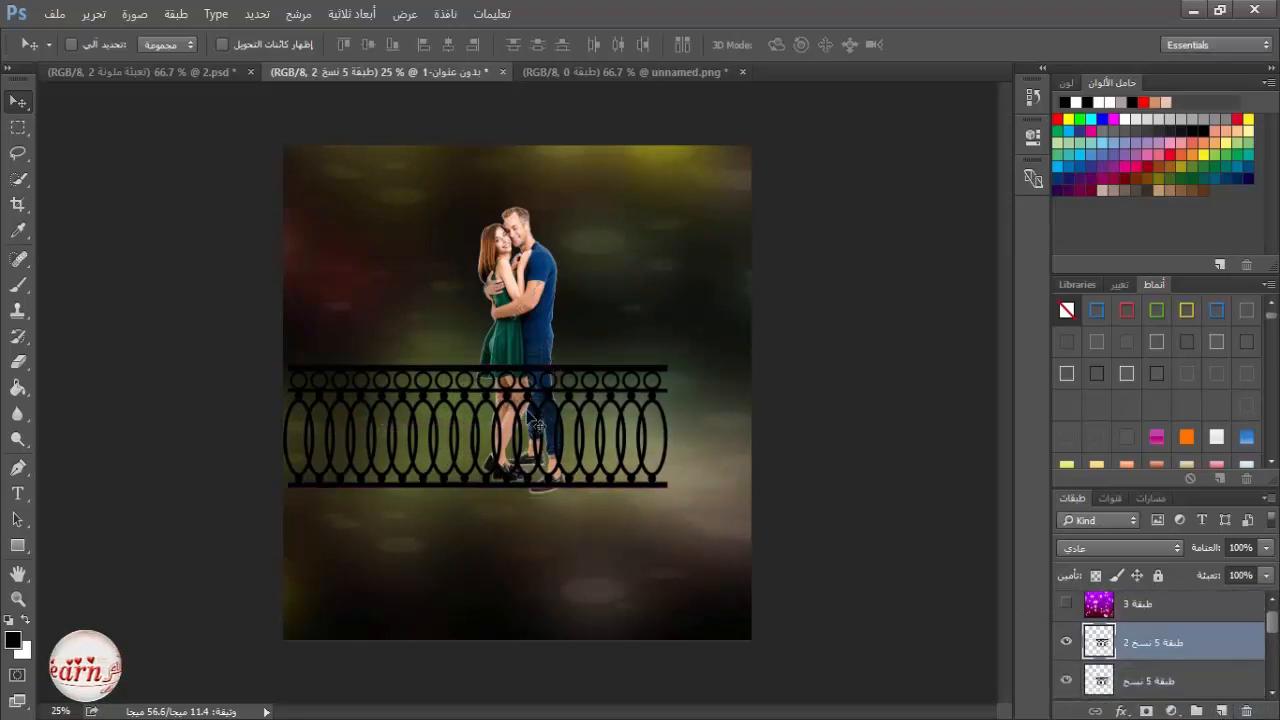
pyautogui.moveTo(537, 424); pyautogui.dragTo(728, 421)
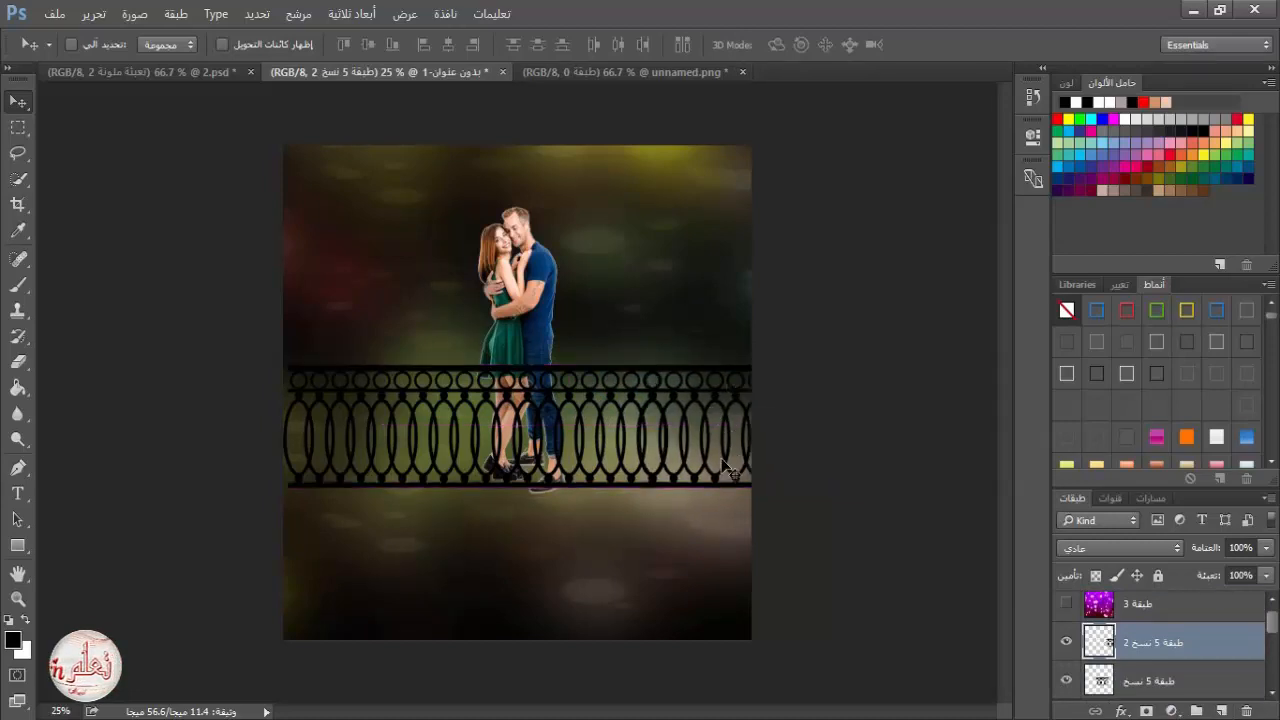
pyautogui.scroll(-2, 1177, 669)
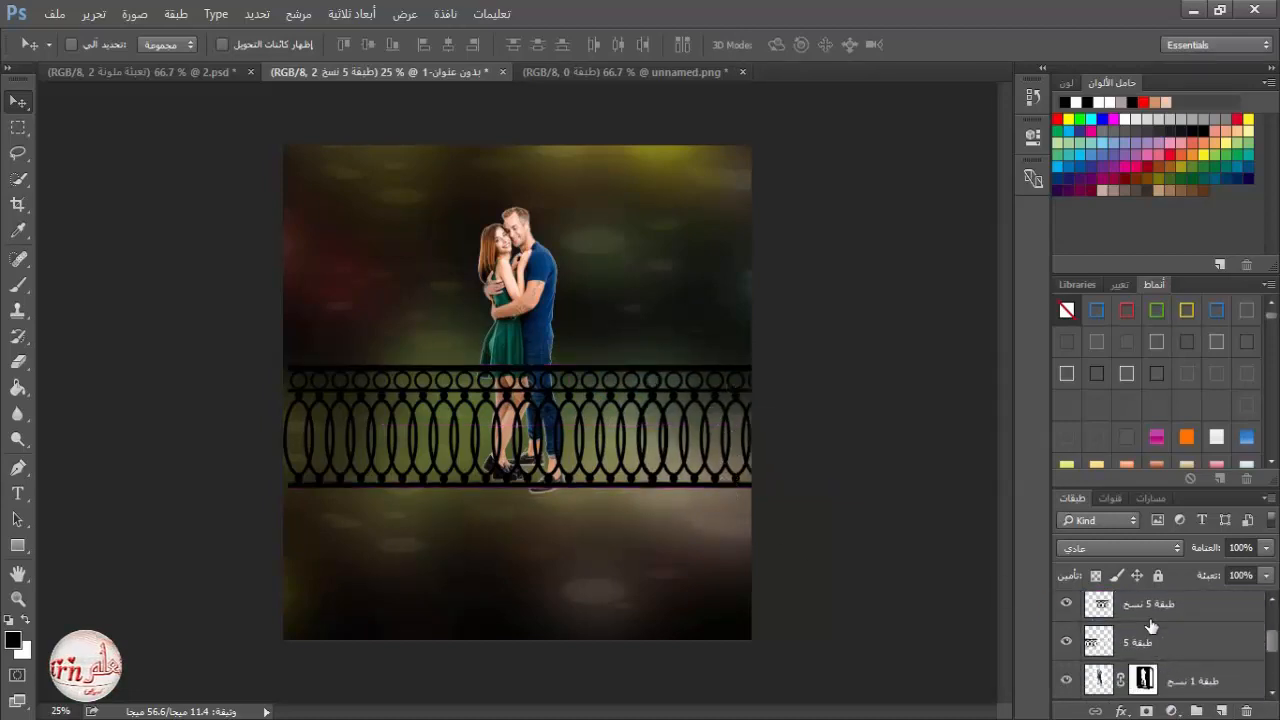
# Line up the middle fence copy, merge the three fence layers into one, and move the couple layer above the merged fence.
pyautogui.click(1177, 611)
pyautogui.moveTo(531, 453)
pyautogui.mouseDown()
pyautogui.moveTo(515, 450)
pyautogui.moveTo(521, 505)
pyautogui.moveTo(520, 452)
pyautogui.mouseUp()
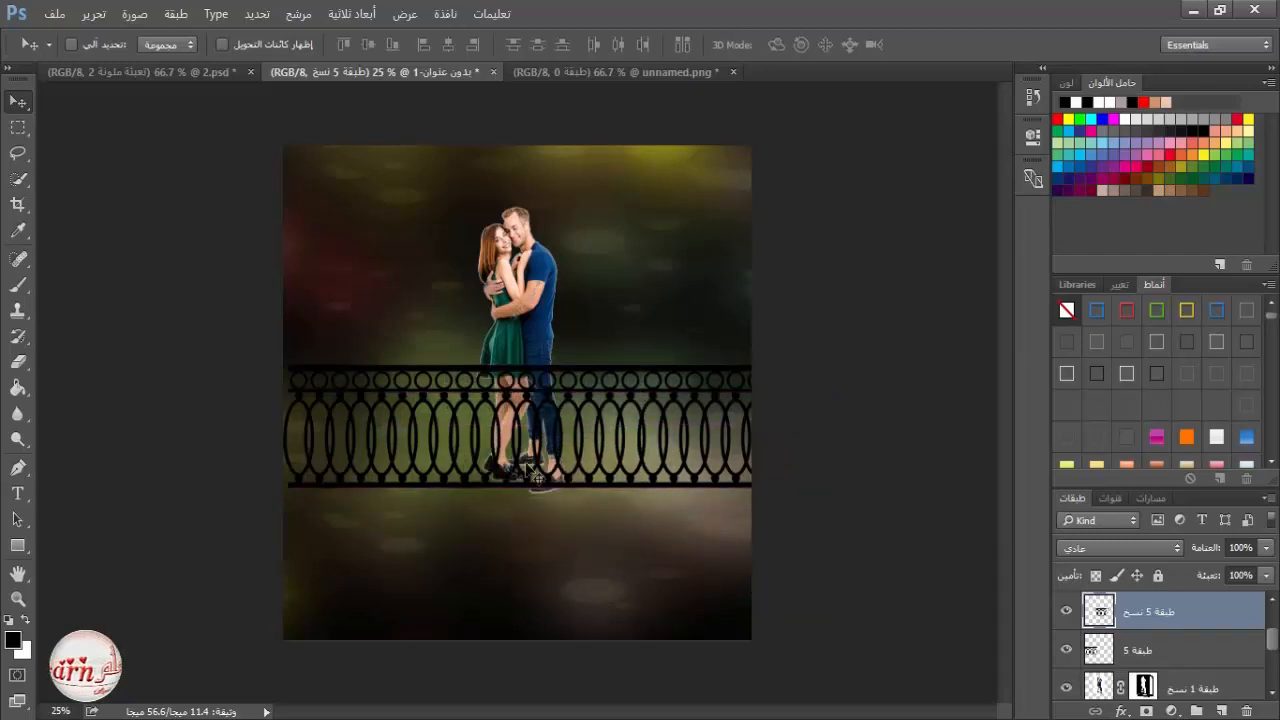
pyautogui.hotkey('ctrl', 'j')
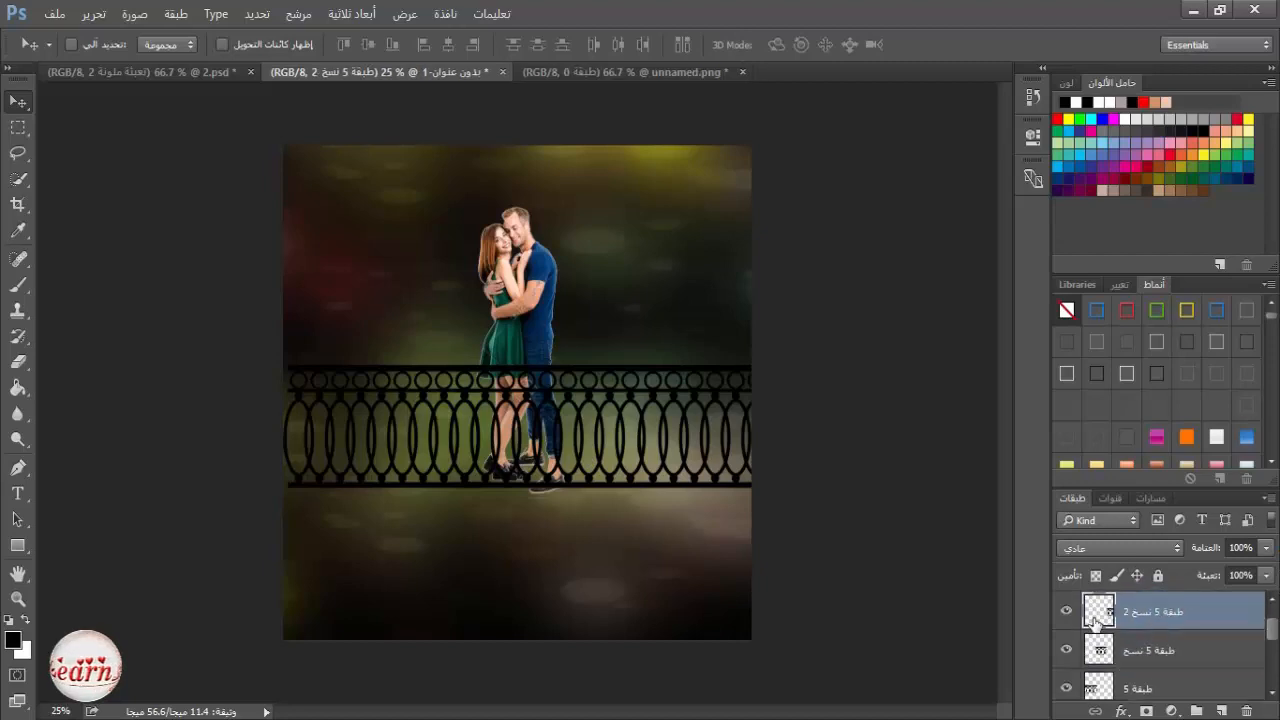
pyautogui.keyDown('shift'); pyautogui.click(1138, 684); pyautogui.keyUp('shift')
pyautogui.rightClick(1150, 625)
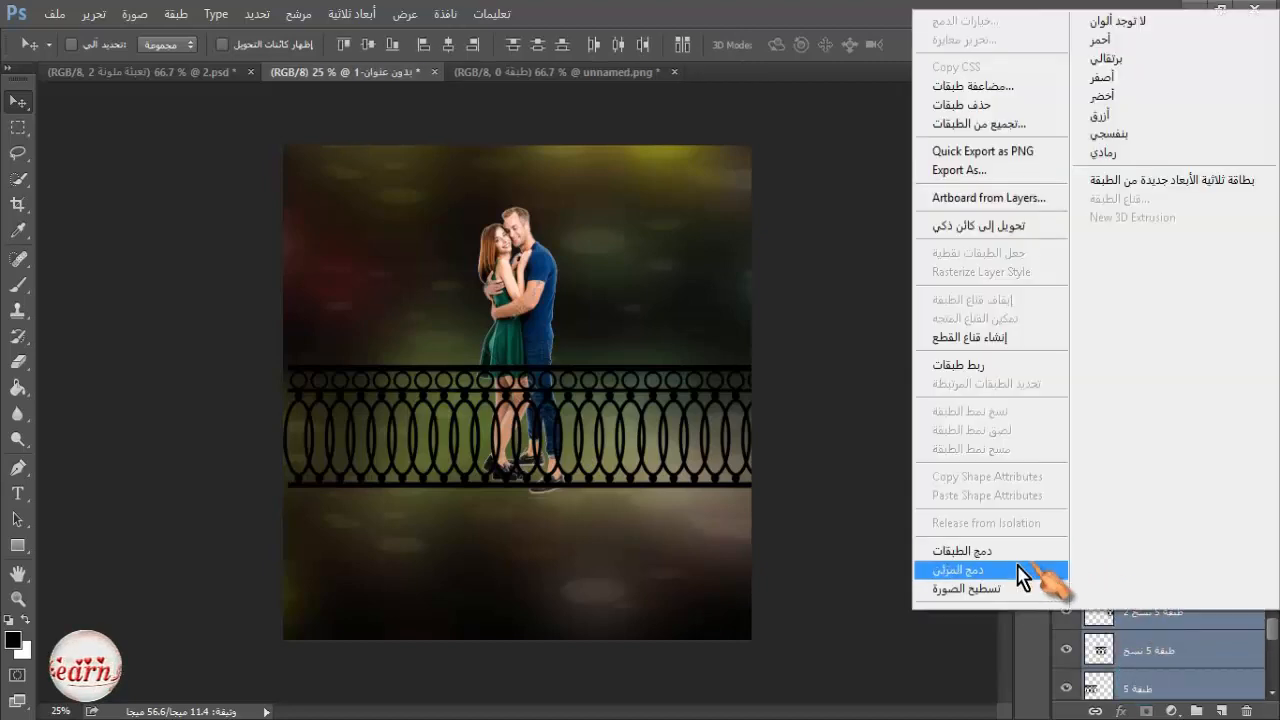
pyautogui.click(1063, 574)
pyautogui.click(1068, 613)
pyautogui.click(1068, 613)
pyautogui.moveTo(1186, 651); pyautogui.dragTo(1166, 596)
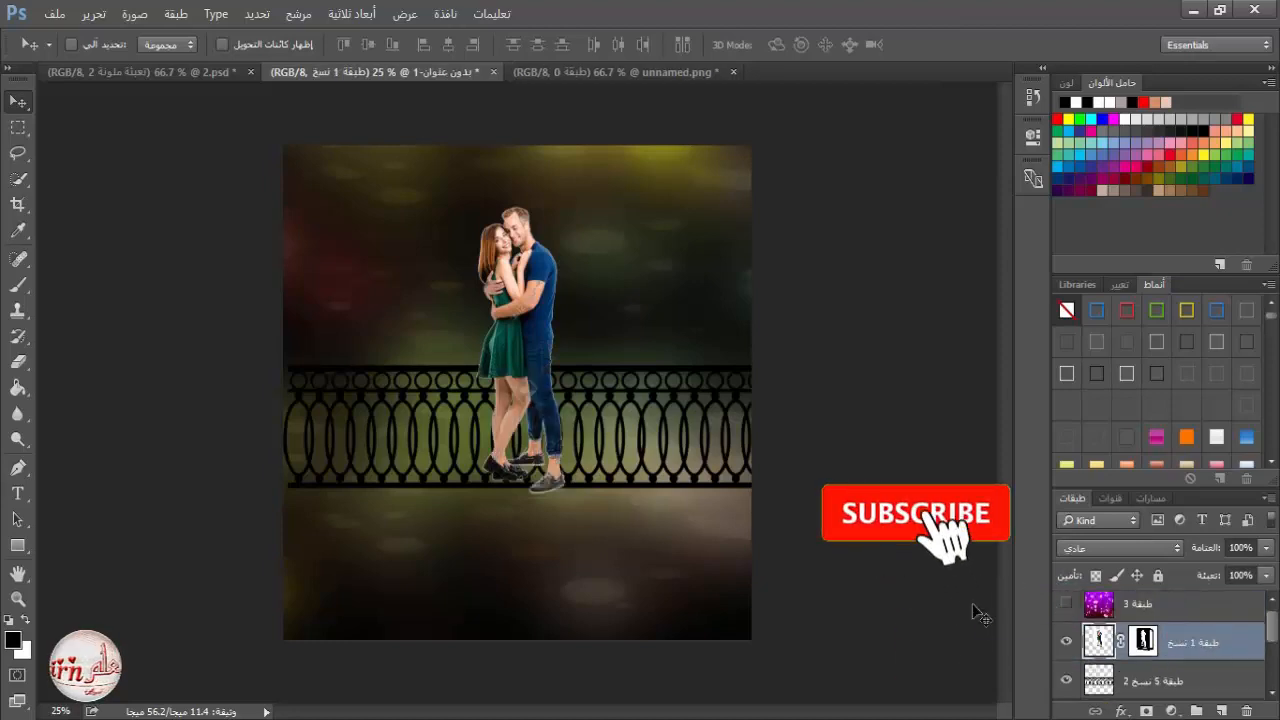
# Enlarge the merged fence past both canvas sides and lower the couple until their shoes reach the fence's base rail.
pyautogui.click(1136, 684)
pyautogui.hotkey('ctrl', 't')
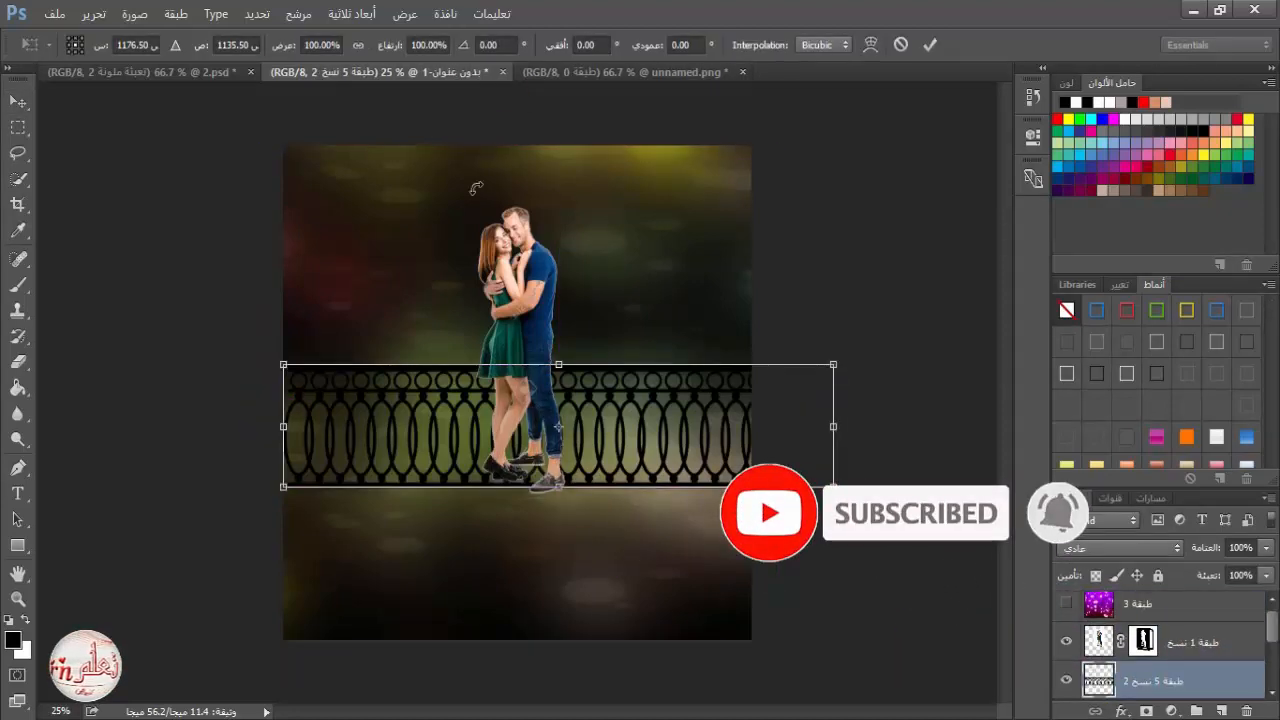
pyautogui.moveTo(283, 487); pyautogui.dragTo(137, 589)
pyautogui.moveTo(844, 370); pyautogui.dragTo(930, 258)
pyautogui.moveTo(722, 425)
pyautogui.mouseDown()
pyautogui.moveTo(737, 405)
pyautogui.moveTo(737, 423)
pyautogui.mouseUp()
pyautogui.click(930, 45)
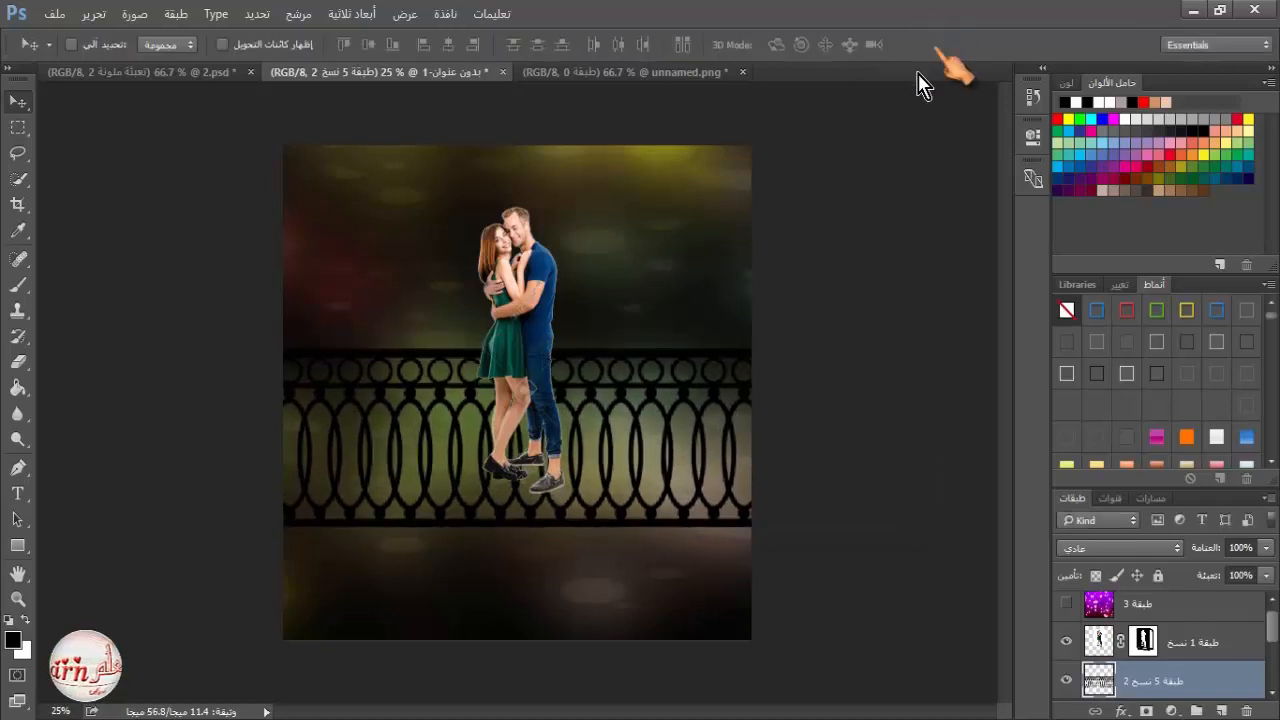
pyautogui.click(1195, 643)
pyautogui.moveTo(527, 310); pyautogui.dragTo(527, 354)
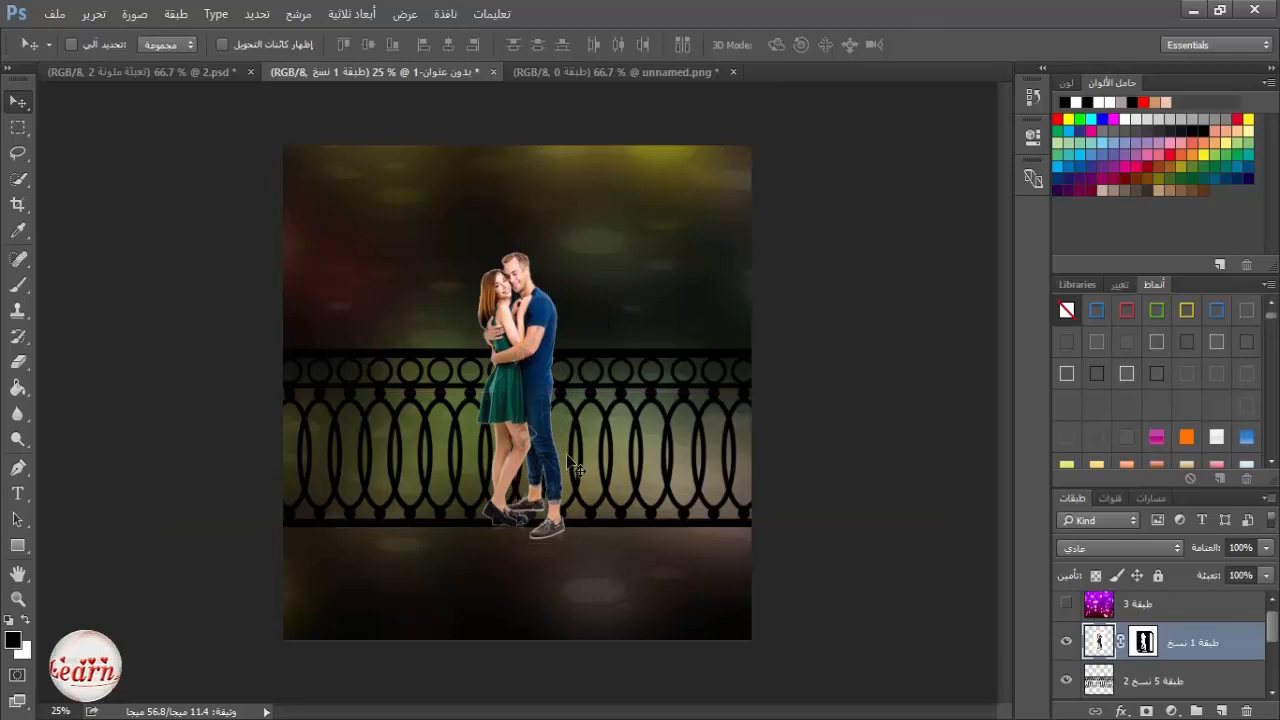
# On a new layer above the fence, paint a straight black band along its base across the canvas with a 111 px brush.
pyautogui.click(1146, 680)
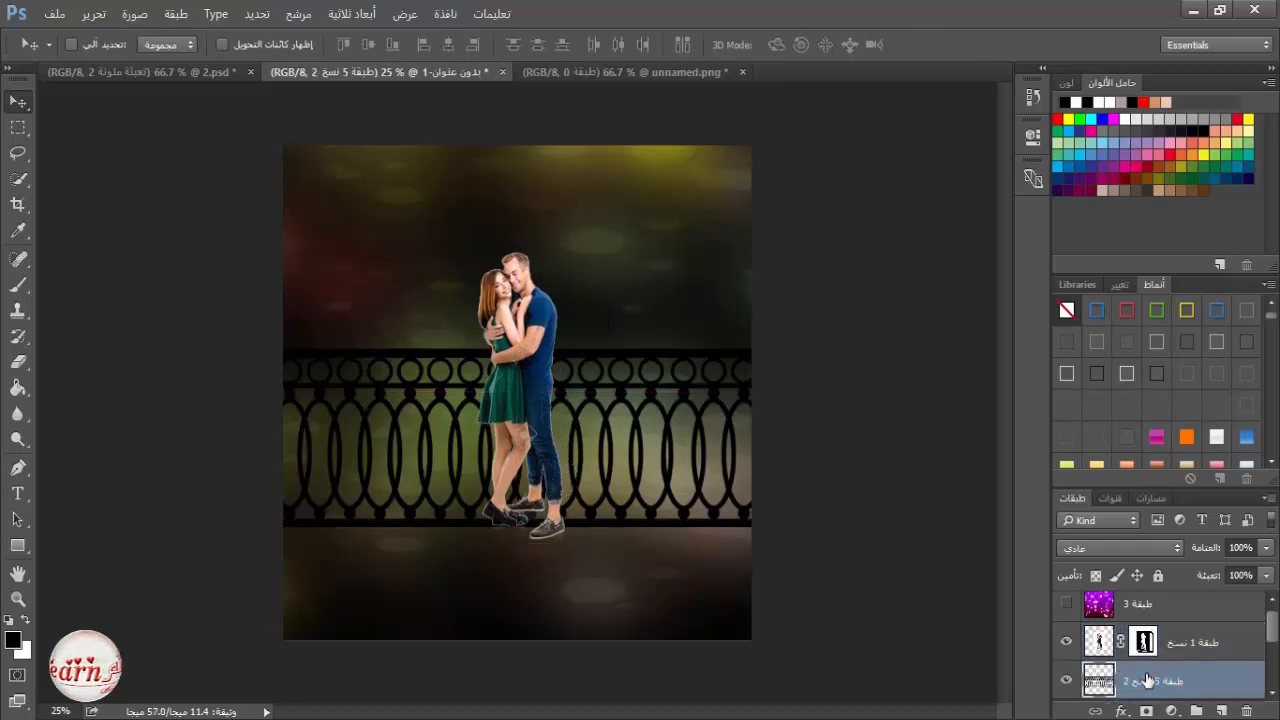
pyautogui.click(1219, 710)
pyautogui.click(18, 285)
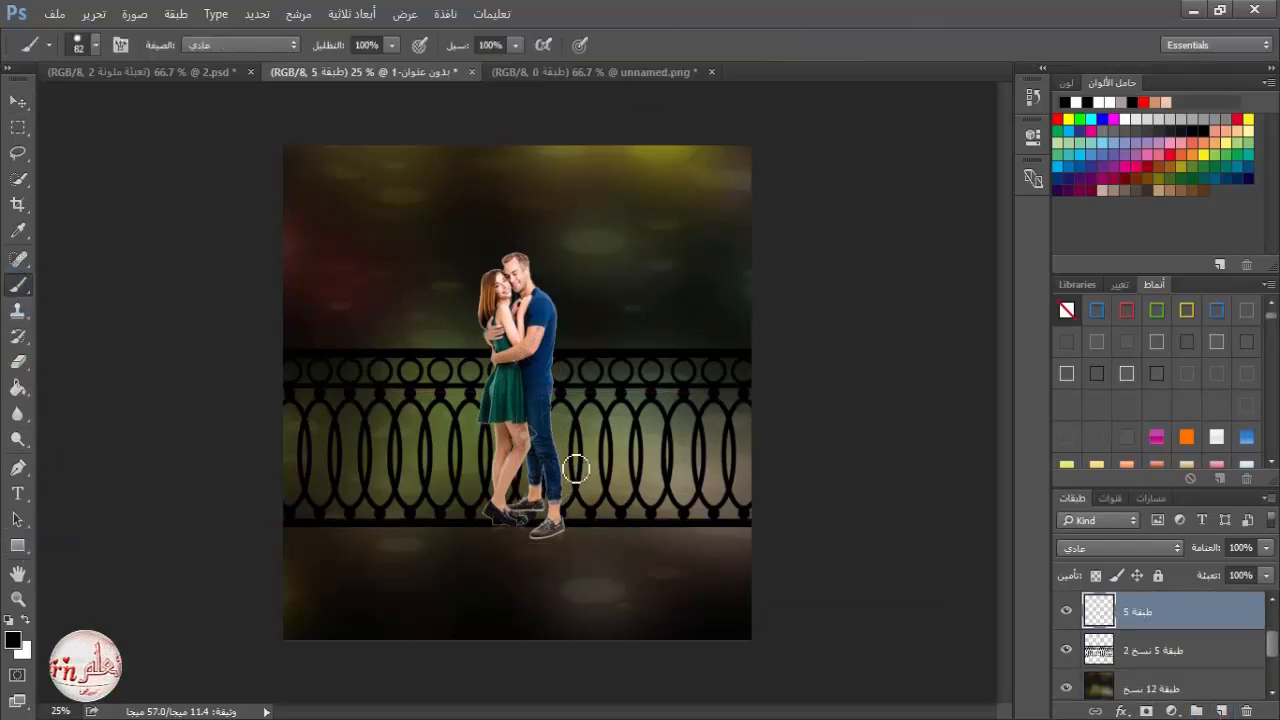
pyautogui.rightClick(575, 450)
pyautogui.moveTo(722, 462); pyautogui.dragTo(737, 462)
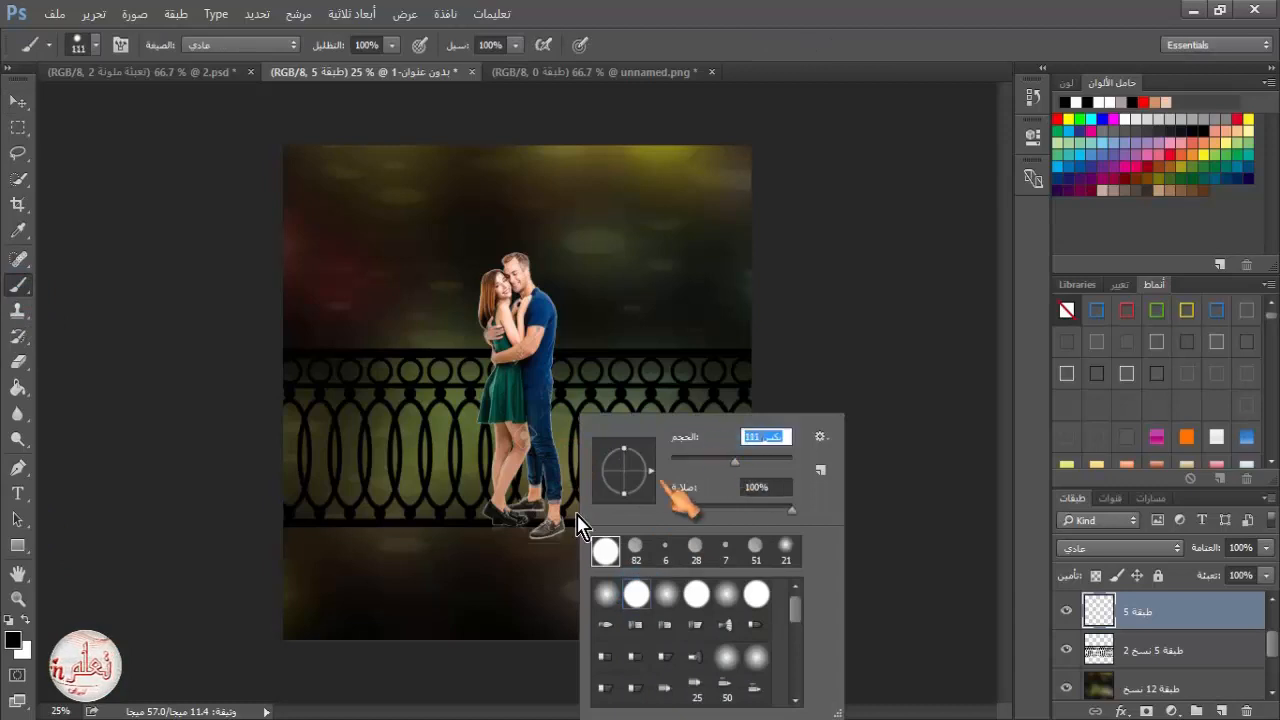
pyautogui.click(286, 535)
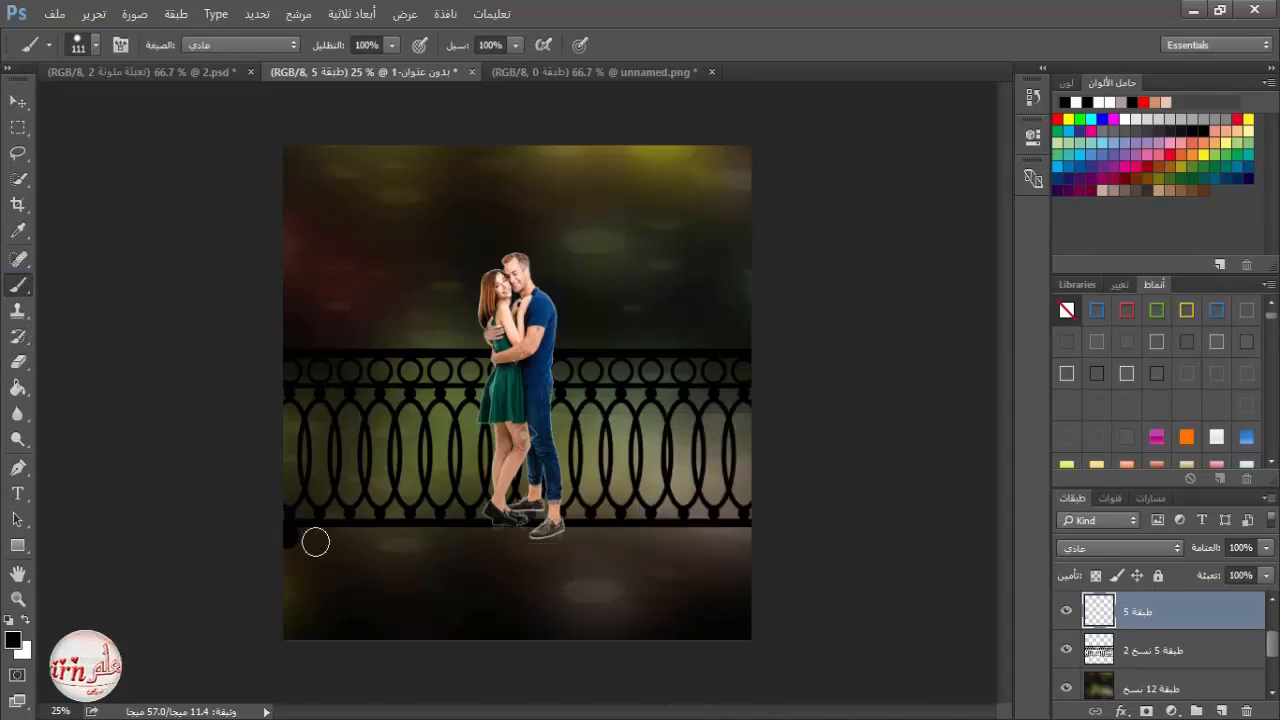
pyautogui.keyDown('shift'); pyautogui.click(755, 537); pyautogui.keyUp('shift')
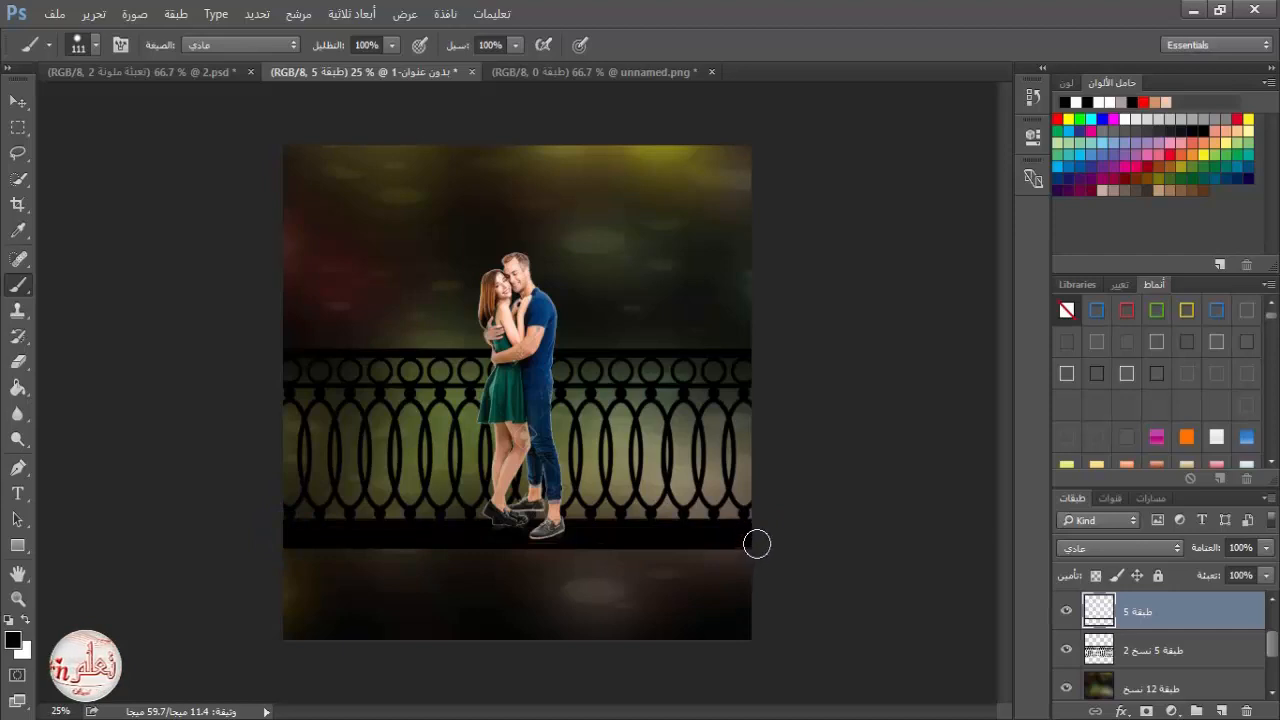
pyautogui.keyDown('shift'); pyautogui.click(280, 545); pyautogui.keyUp('shift')
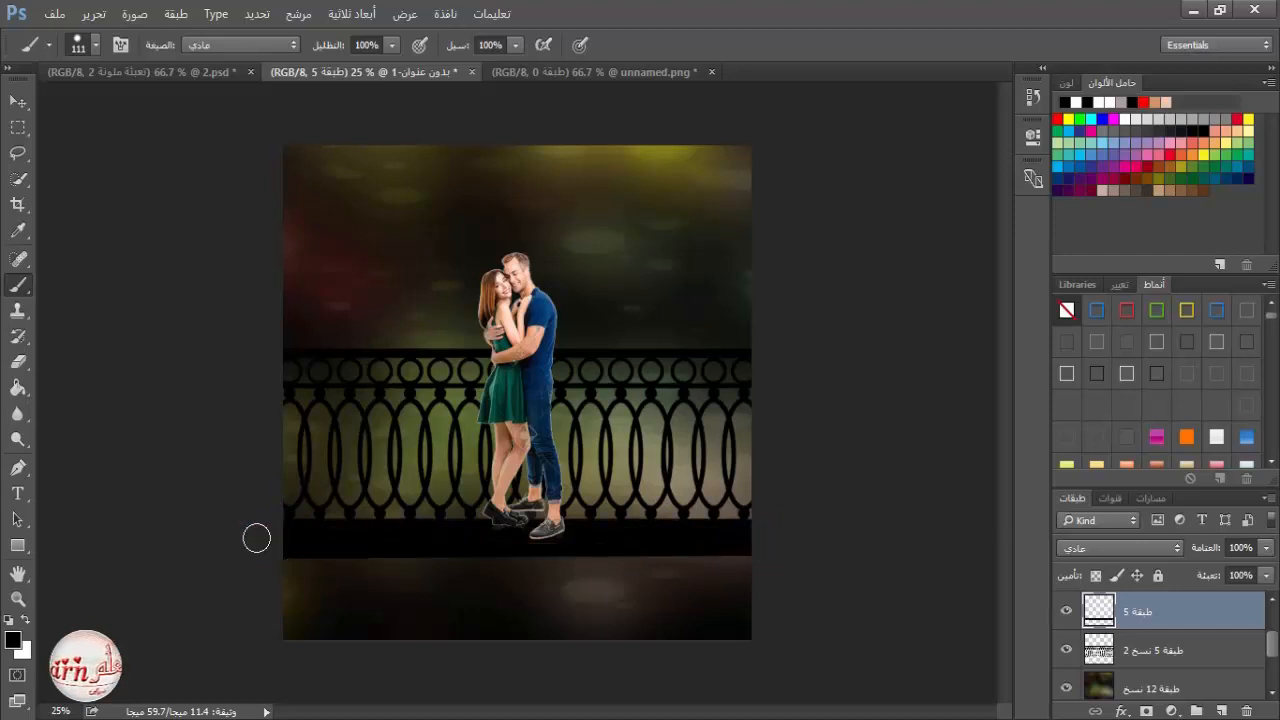
pyautogui.keyDown('shift'); pyautogui.click(752, 548); pyautogui.keyUp('shift')
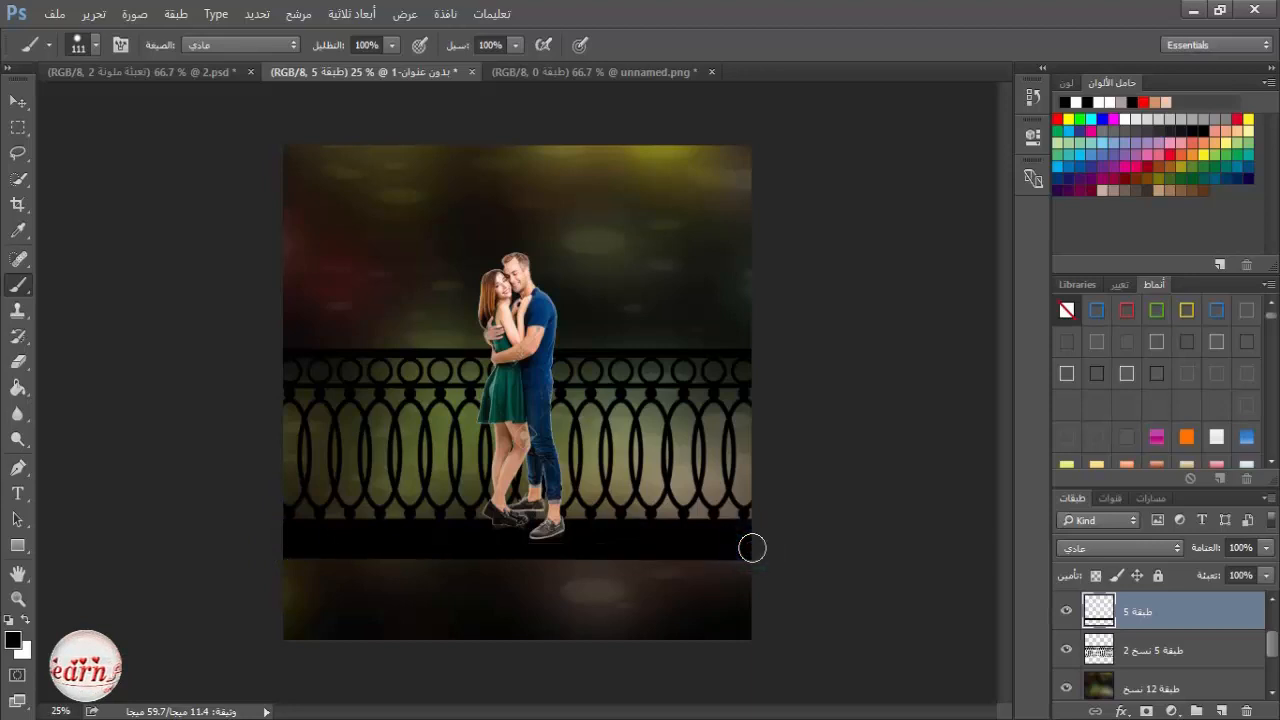
# Move the couple layer down so their shoes stand on the black band.
pyautogui.click(18, 99)
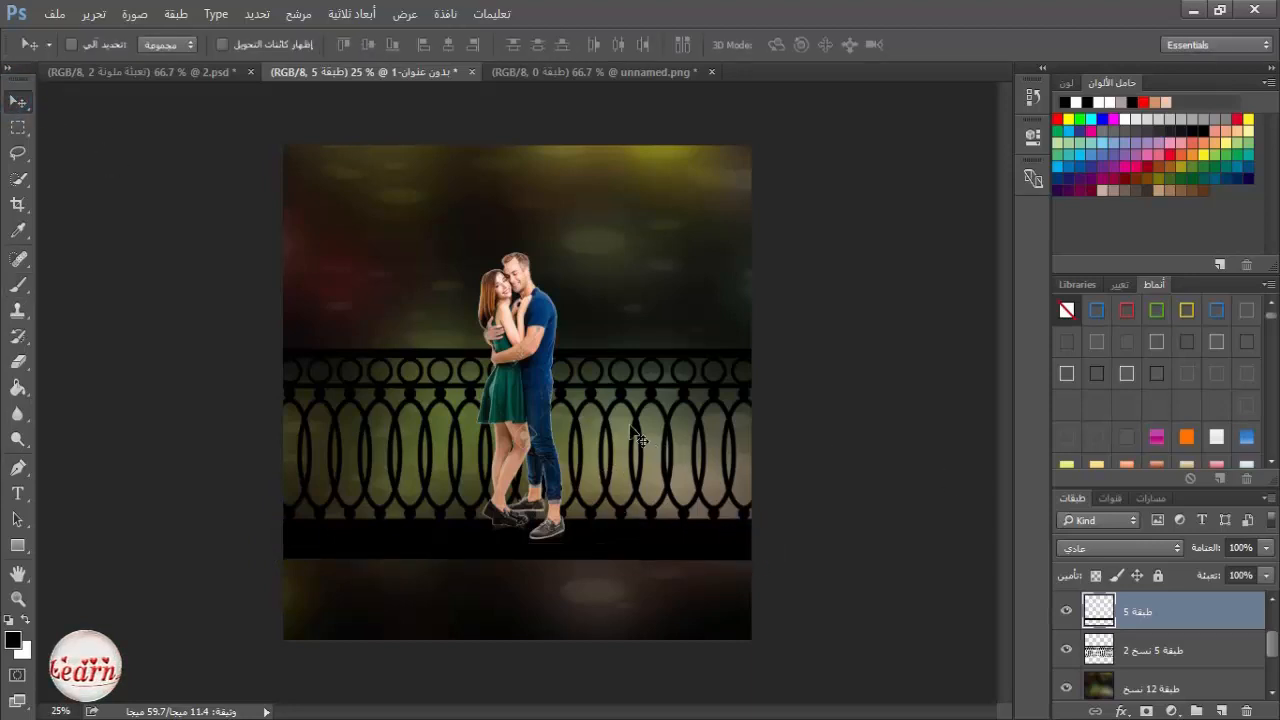
pyautogui.scroll(1, 1136, 601)
pyautogui.click(1180, 611)
pyautogui.moveTo(522, 397); pyautogui.dragTo(522, 410)
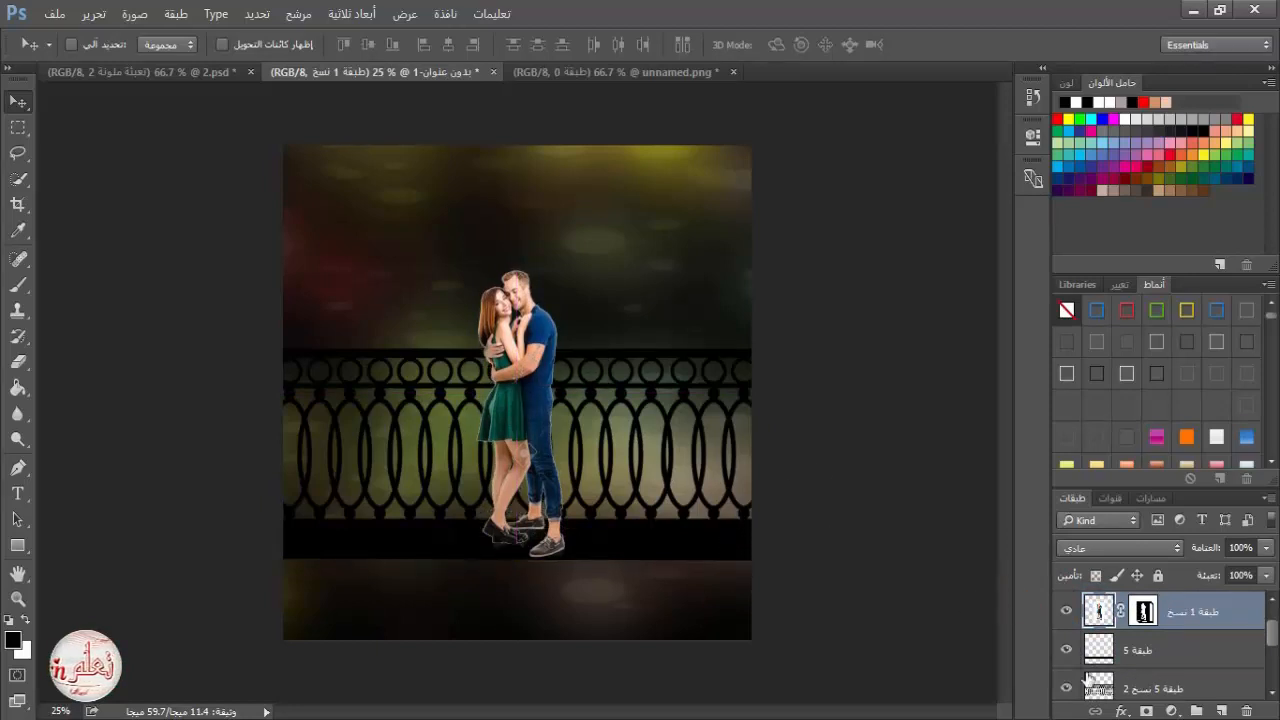
# Select the ornamental band of the upper small fence in unnamed.png with a rectangular marquee and place it below the couple's feet.
pyautogui.click(612, 73)
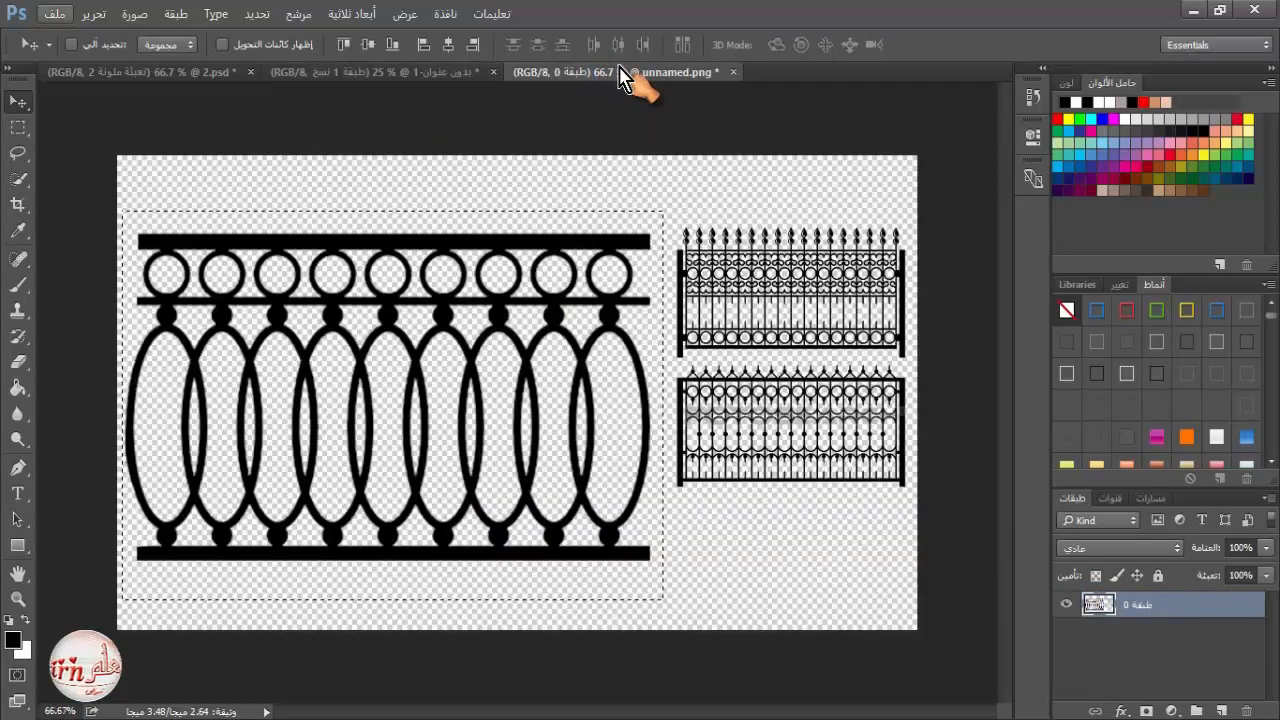
pyautogui.scroll(3, 817, 366)
pyautogui.moveTo(605, 710); pyautogui.dragTo(659, 711)
pyautogui.scroll(2, 740, 310)
pyautogui.click(20, 127)
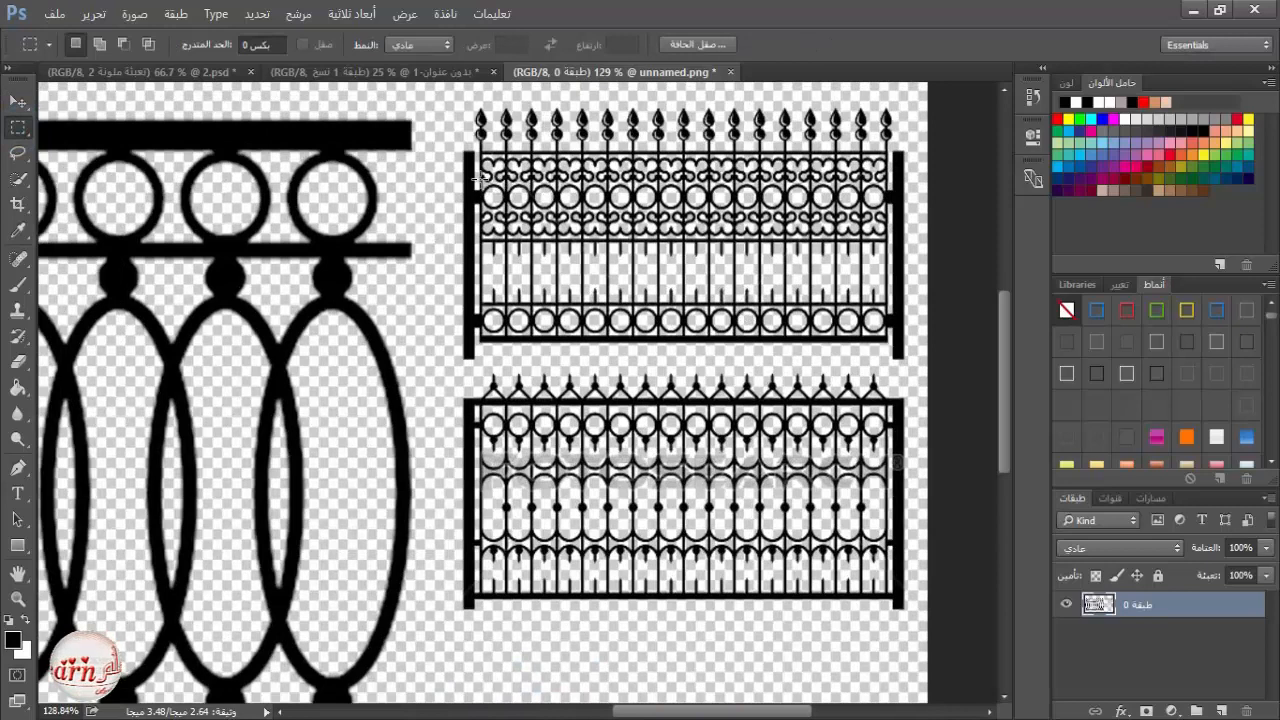
pyautogui.moveTo(483, 182); pyautogui.dragTo(892, 243)
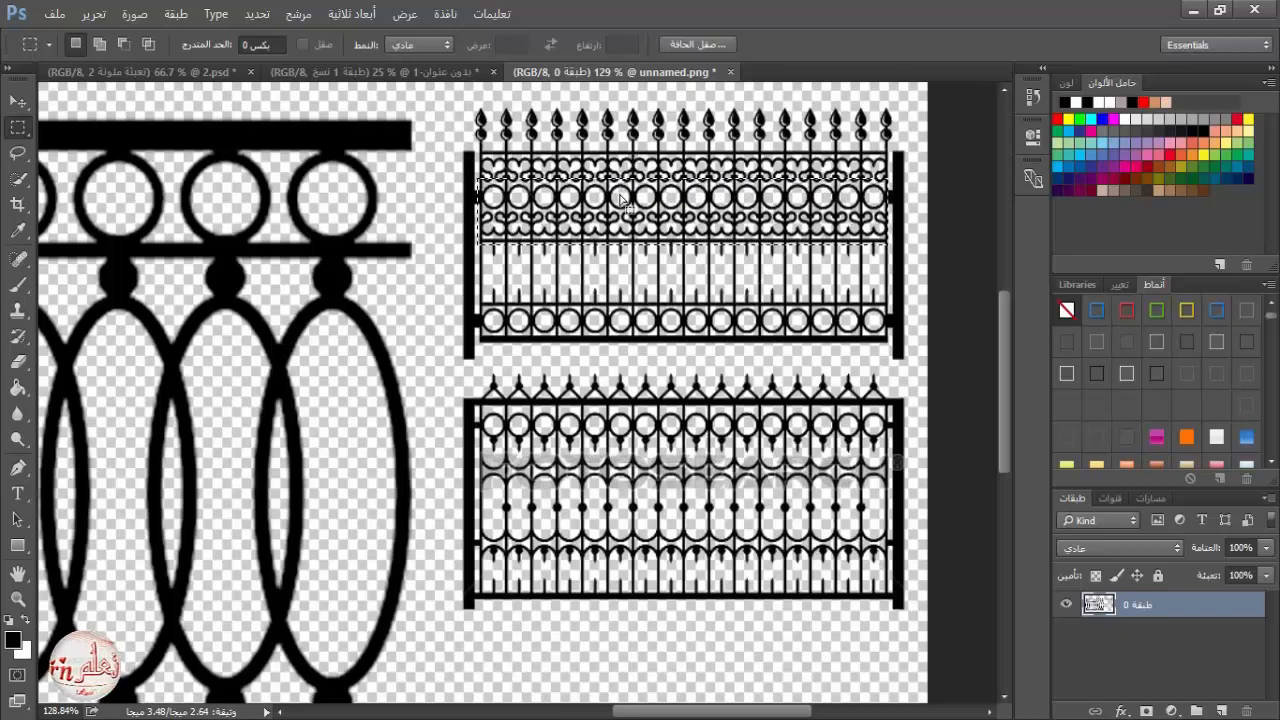
pyautogui.press('v')
pyautogui.scroll(1, 622, 203)
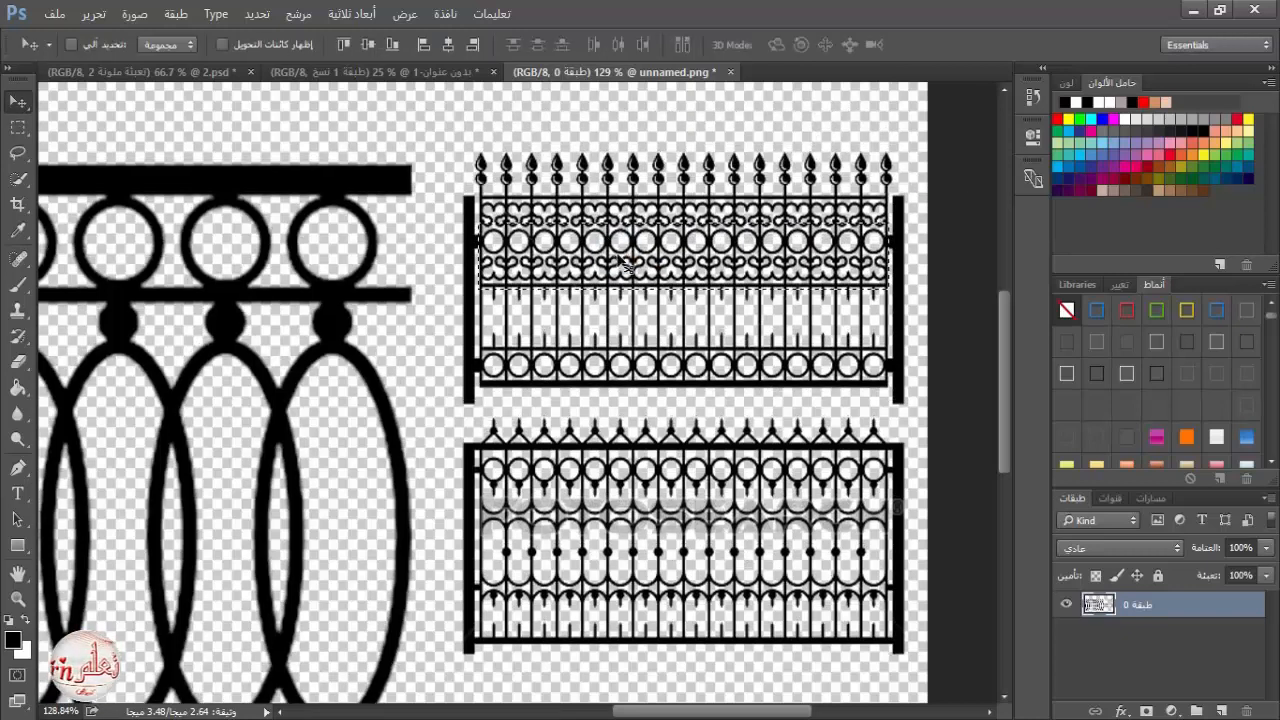
pyautogui.moveTo(620, 250); pyautogui.dragTo(490, 578)
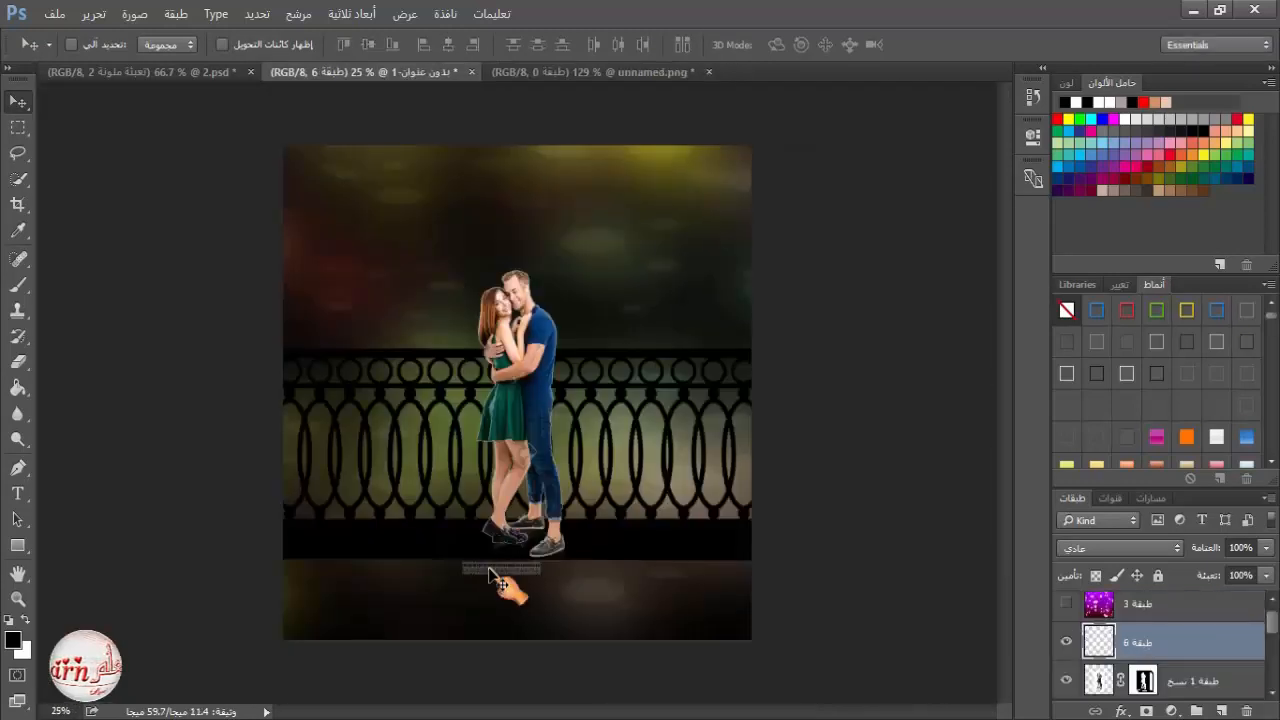
# Scale the ornamental strip proportionally to 616.45% so it spans the canvas width just beneath the couple's shoes.
pyautogui.press('ctrl')
pyautogui.hotkey('ctrl', 't')
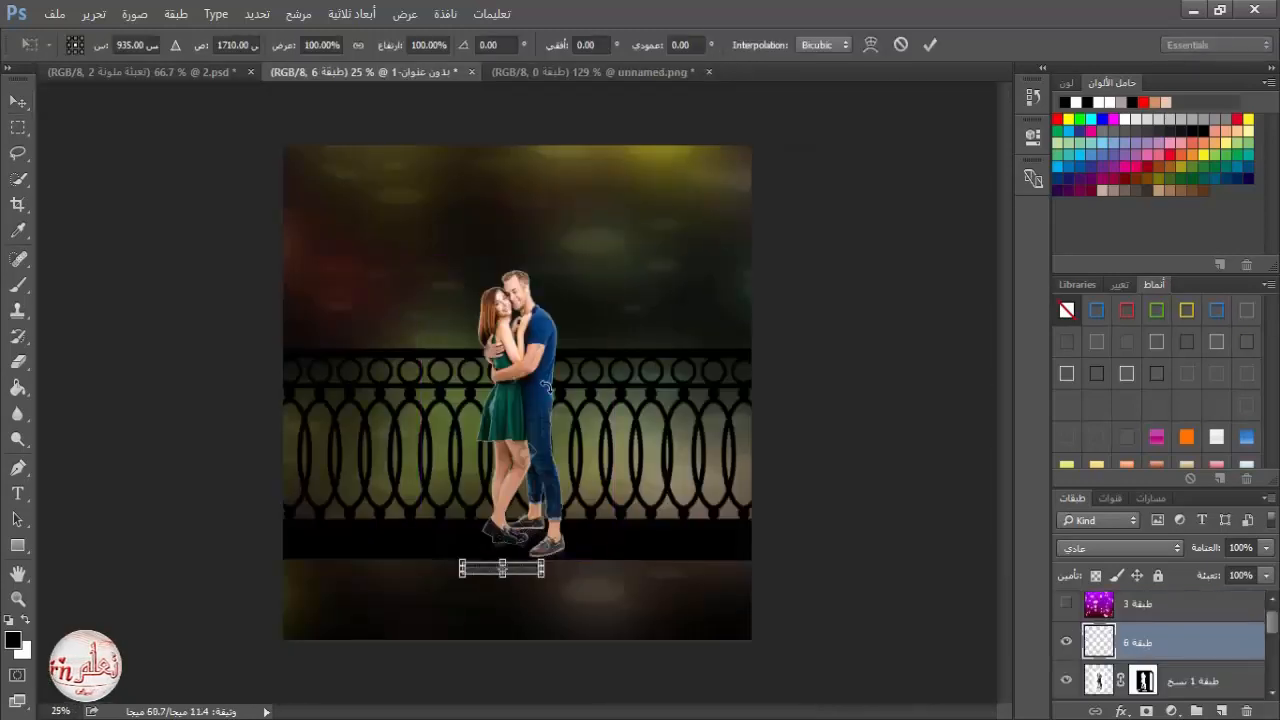
pyautogui.moveTo(541, 576); pyautogui.dragTo(752, 619)
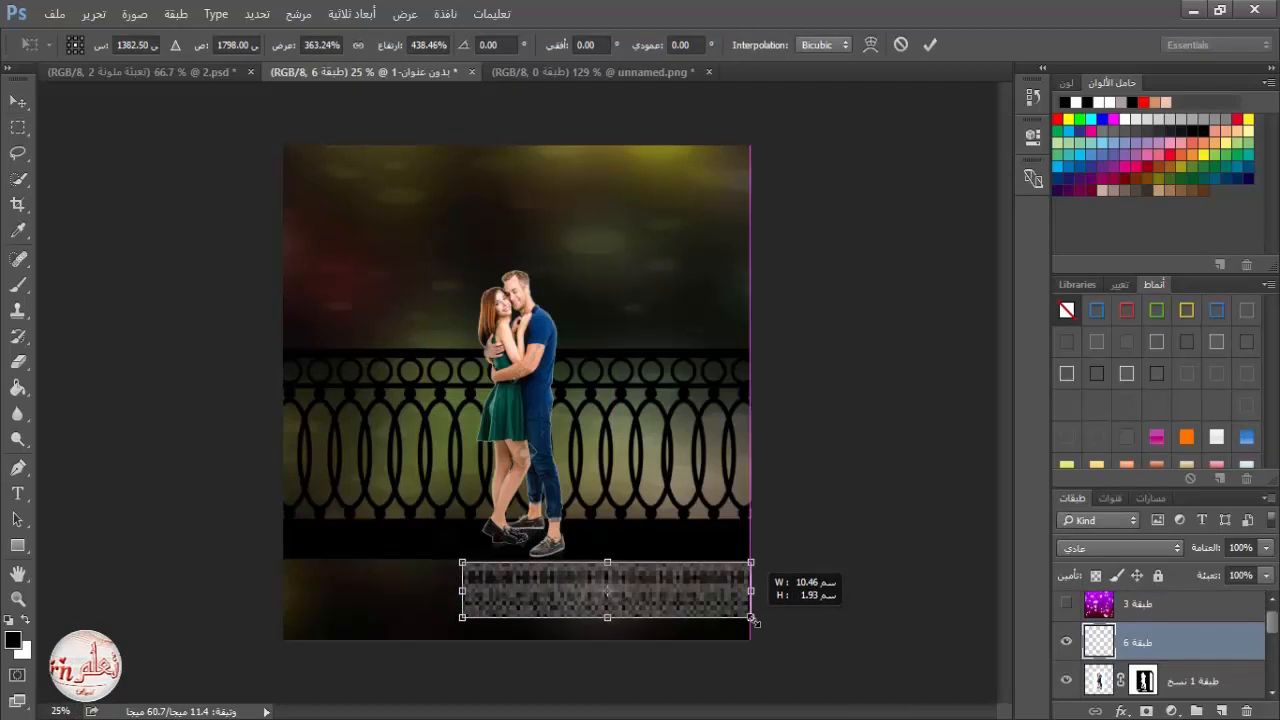
pyautogui.click(357, 44)
pyautogui.moveTo(464, 611); pyautogui.dragTo(266, 613)
pyautogui.moveTo(608, 611); pyautogui.dragTo(618, 593)
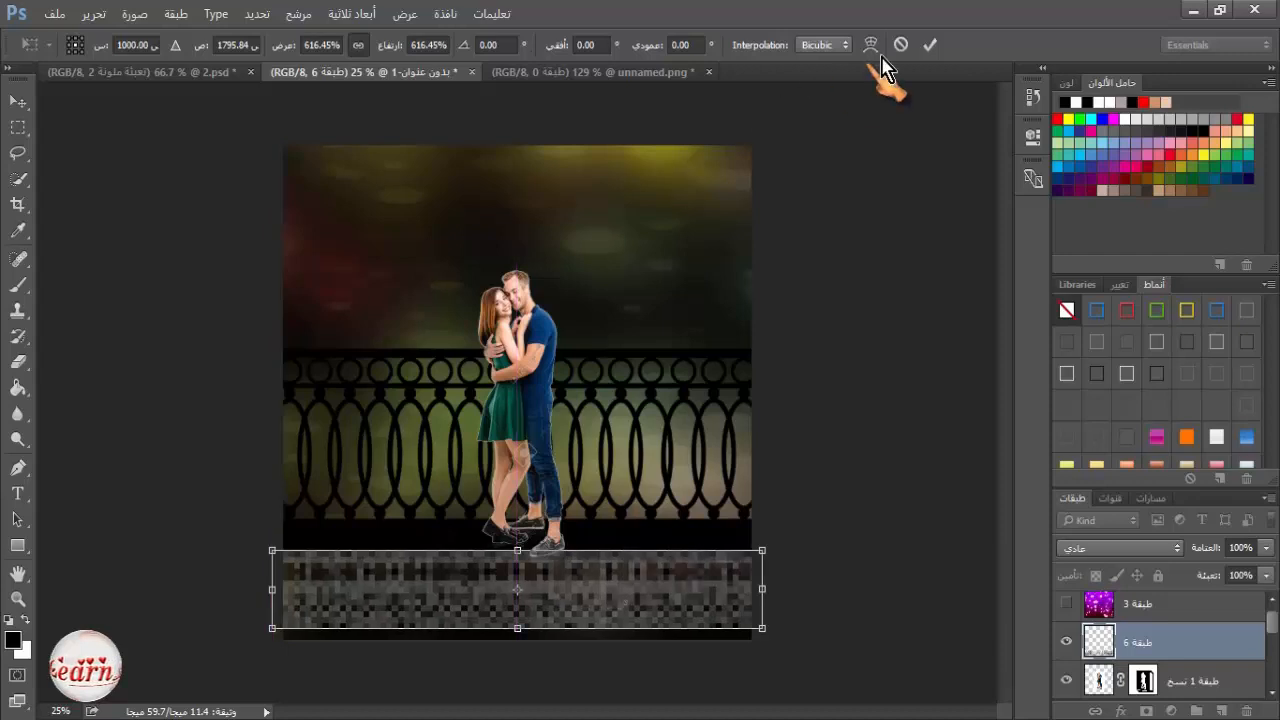
pyautogui.click(929, 44)
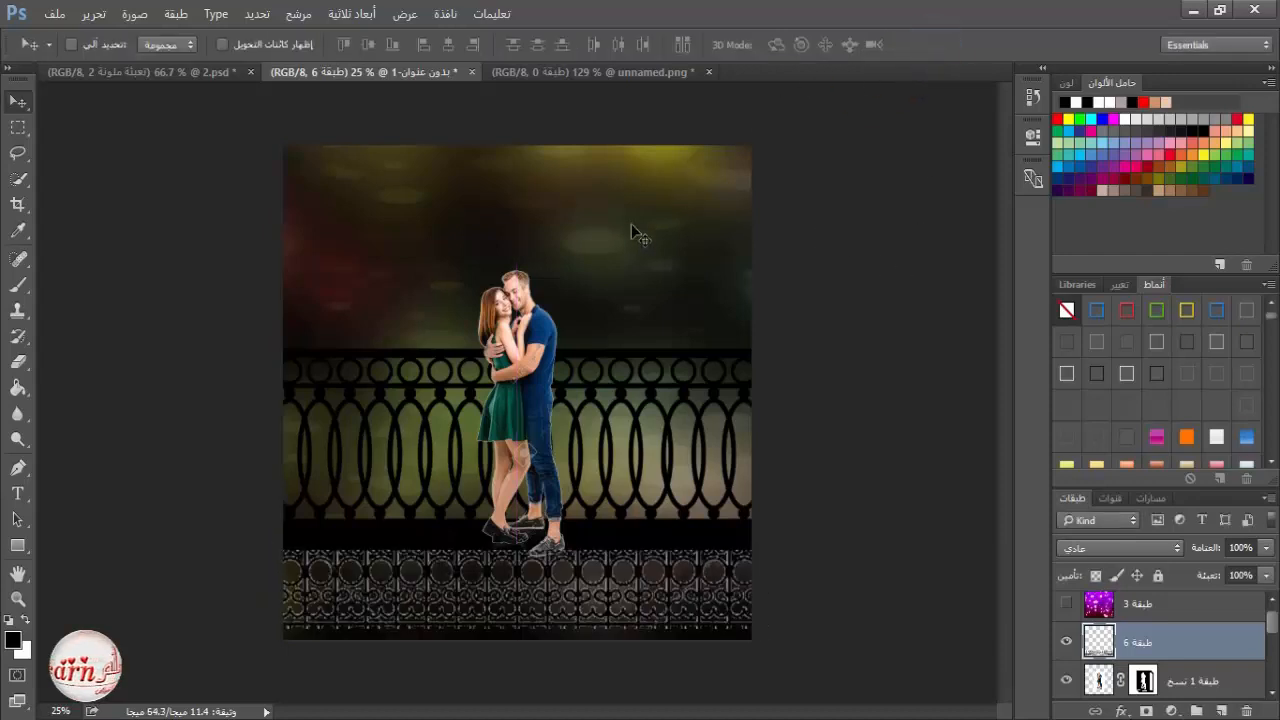
# Move the ornamental strip's layer beneath the black band layer and reduce its height to about 69%.
pyautogui.scroll(-1, 1186, 649)
pyautogui.moveTo(1167, 608); pyautogui.dragTo(1177, 682)
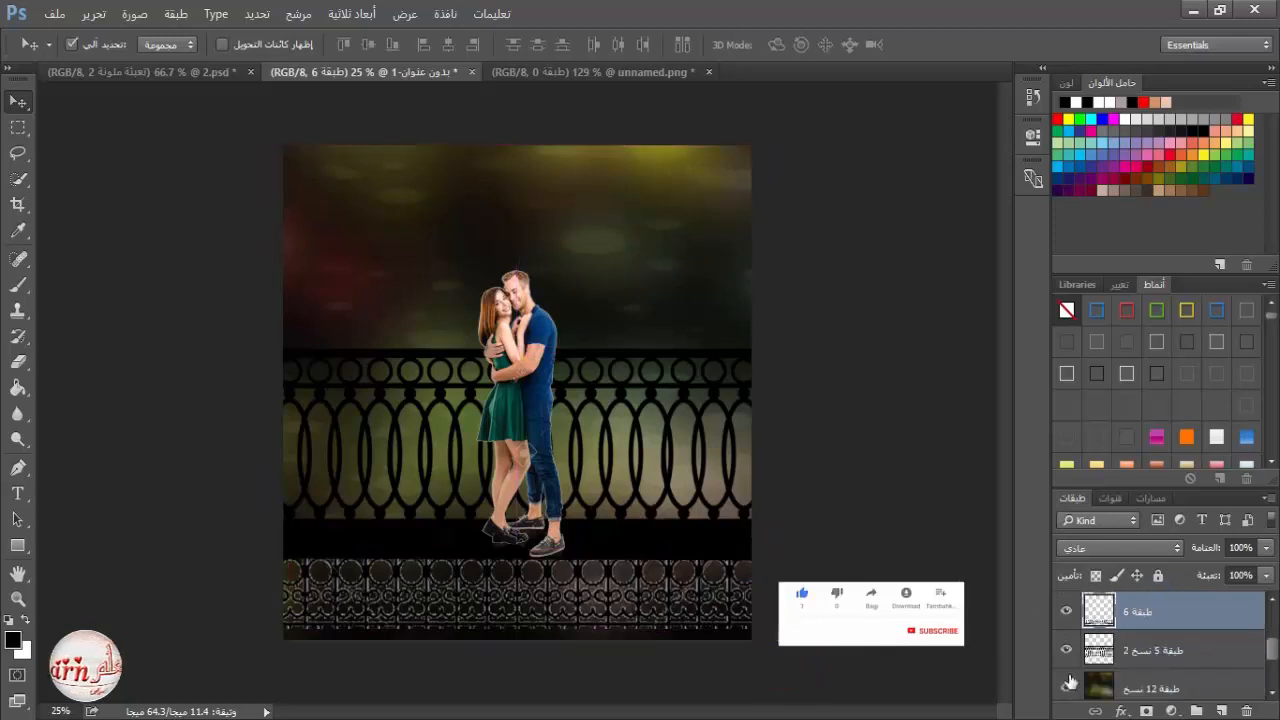
pyautogui.hotkey('ctrl', 't')
pyautogui.moveTo(516, 631); pyautogui.dragTo(517, 604)
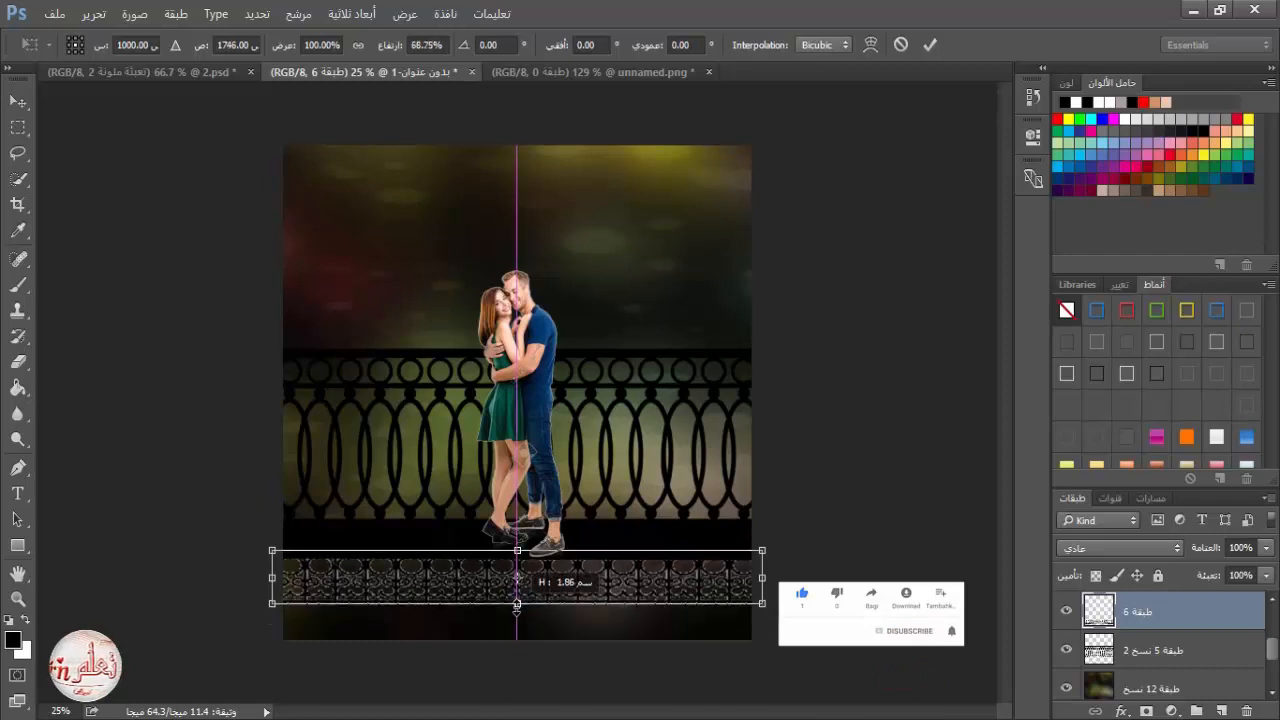
pyautogui.click(930, 44)
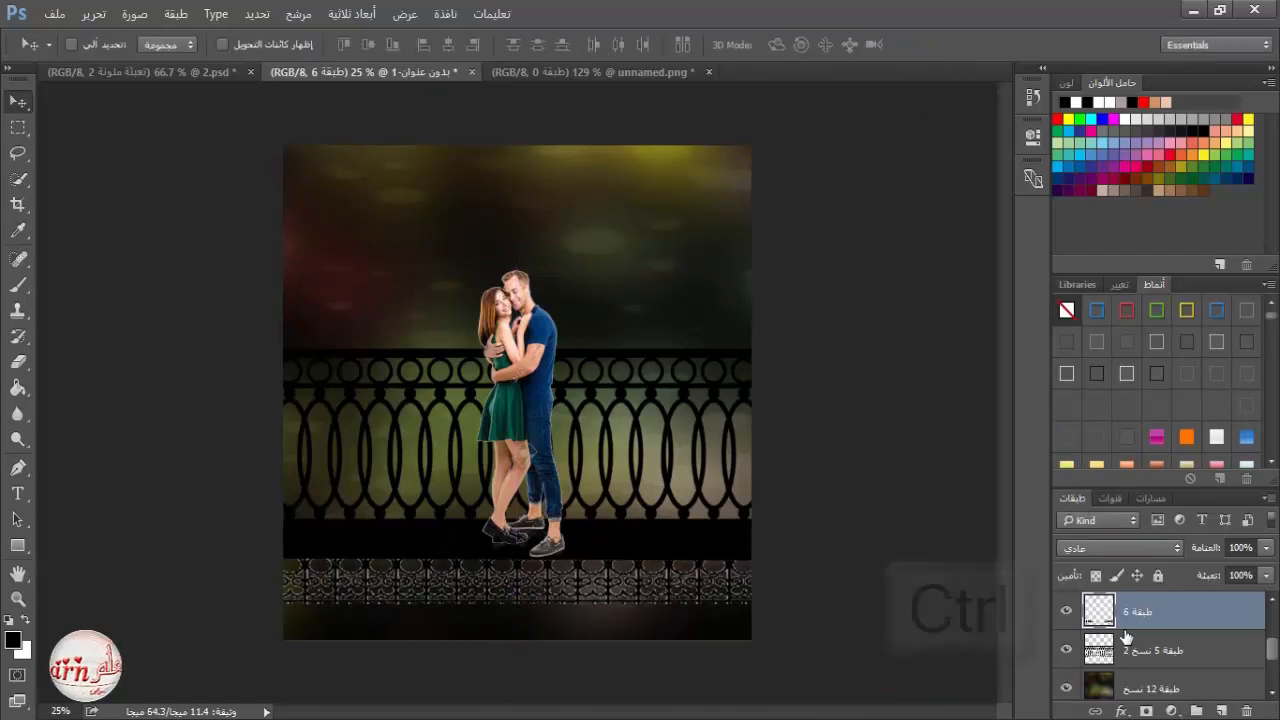
# Load the ornamental strip's outline as a selection, paint it black with a 176 px brush, and deselect.
pyautogui.keyDown('ctrl'); pyautogui.click(1099, 610); pyautogui.keyUp('ctrl')
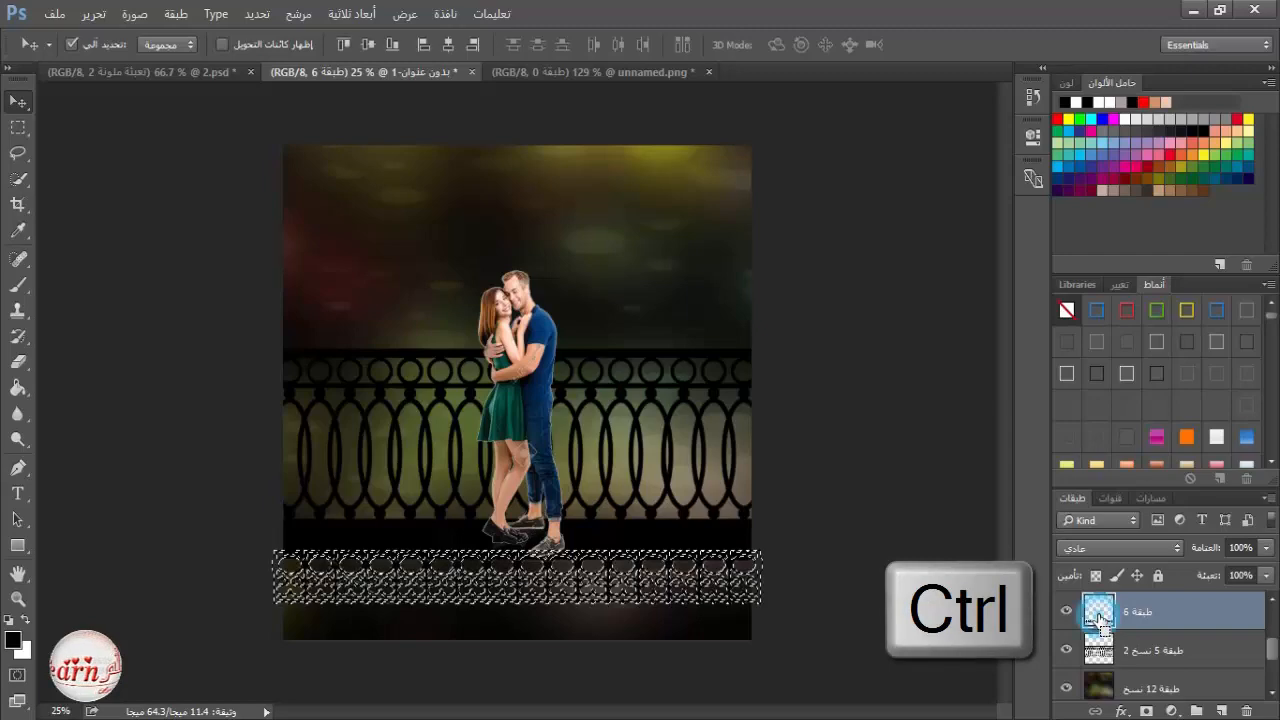
pyautogui.click(18, 284)
pyautogui.rightClick(485, 490)
pyautogui.click(657, 460)
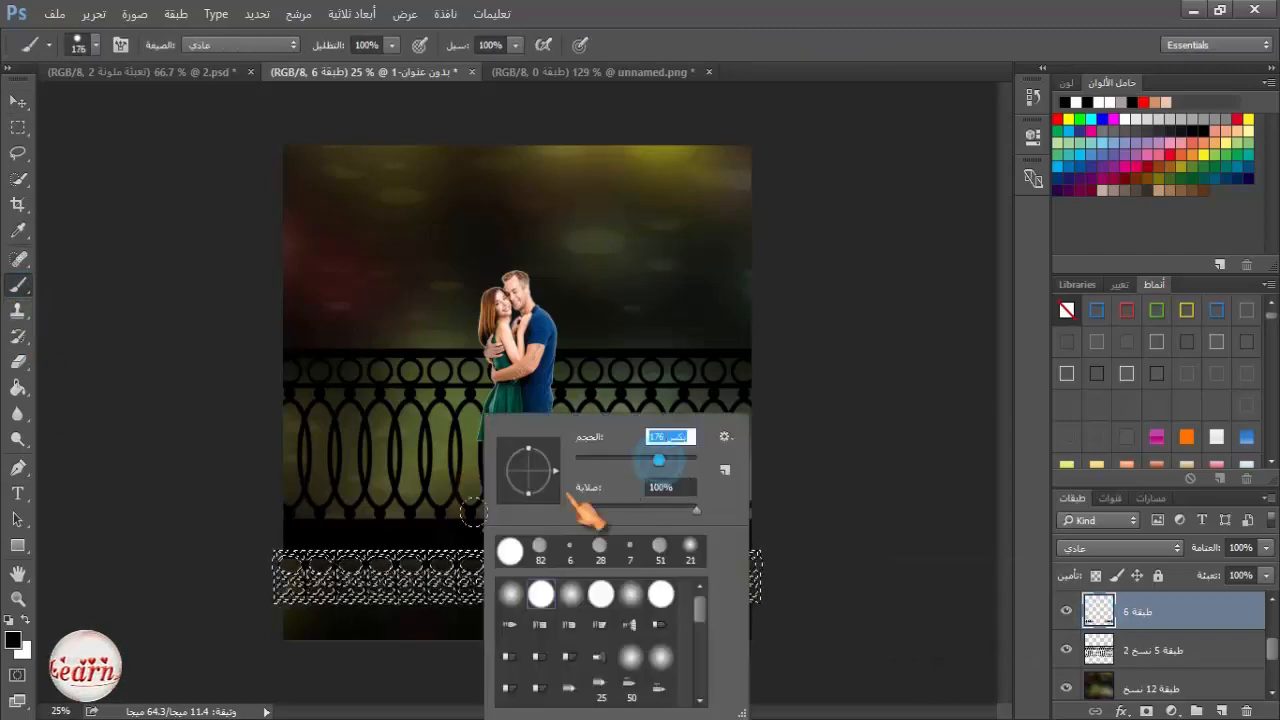
pyautogui.moveTo(280, 562)
pyautogui.mouseDown()
pyautogui.moveTo(680, 545)
pyautogui.moveTo(223, 600)
pyautogui.moveTo(152, 561)
pyautogui.moveTo(697, 575)
pyautogui.moveTo(215, 560)
pyautogui.mouseUp()
pyautogui.click(18, 128)
pyautogui.click(197, 231)
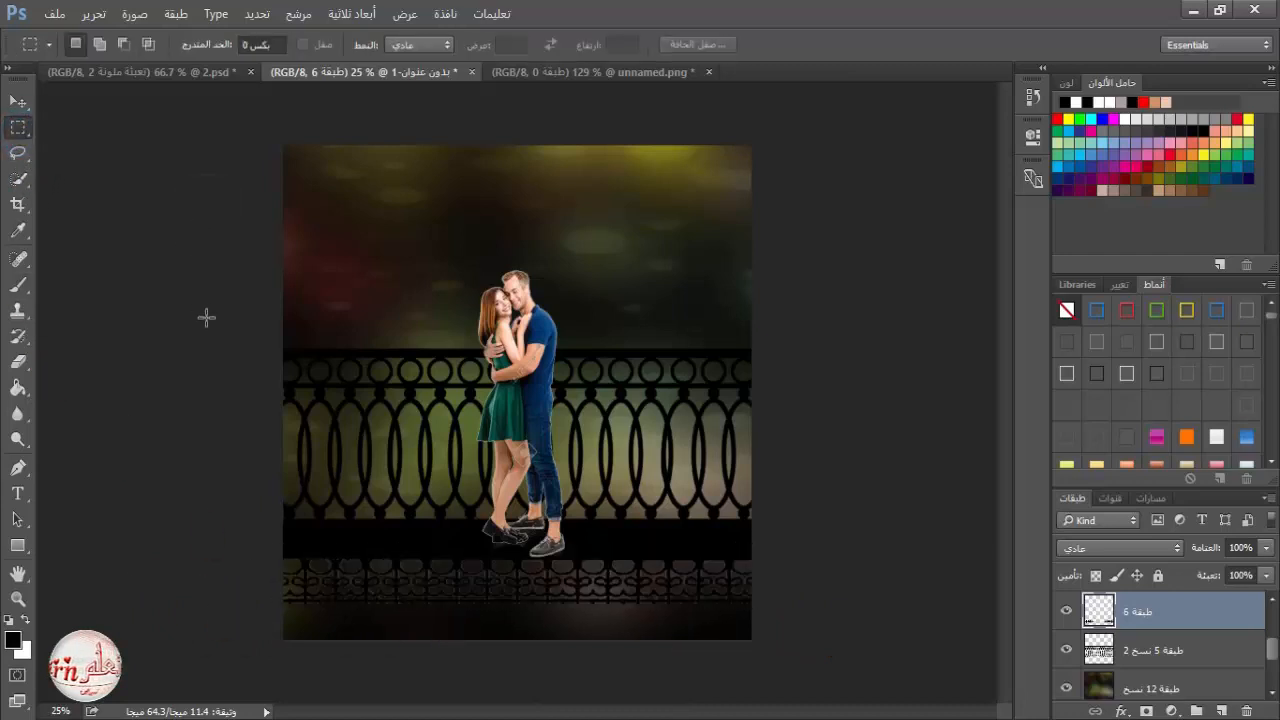
# Add a white (ffffff) solid color fill layer directly above the blurred bokeh backdrop copy.
pyautogui.scroll(1, 1147, 606)
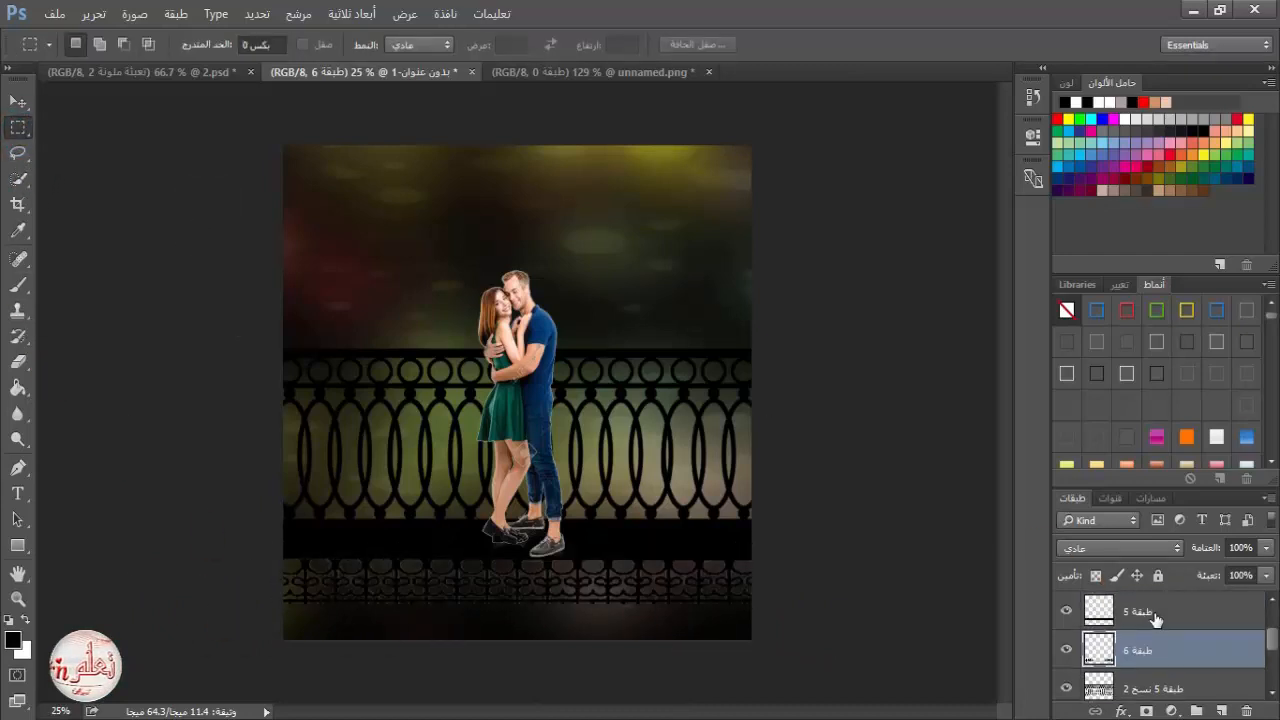
pyautogui.scroll(1, 1155, 620)
pyautogui.click(1101, 612)
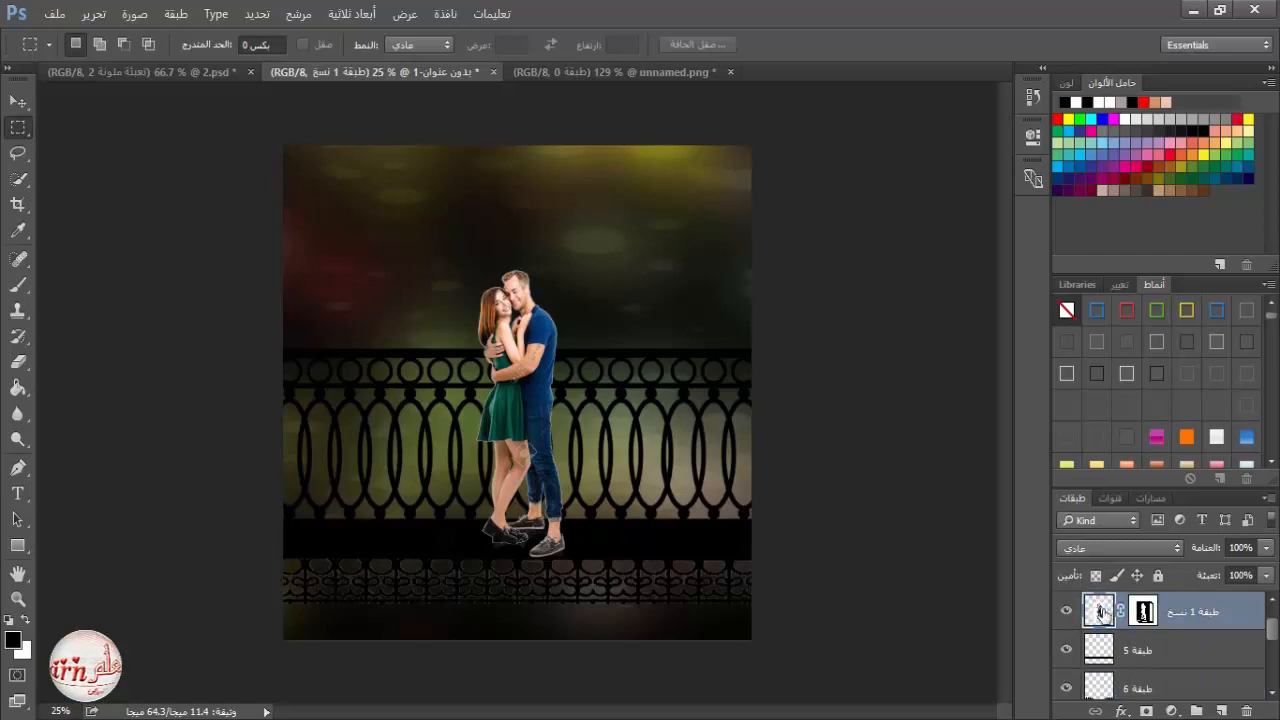
pyautogui.scroll(-3, 1120, 615)
pyautogui.click(1138, 615)
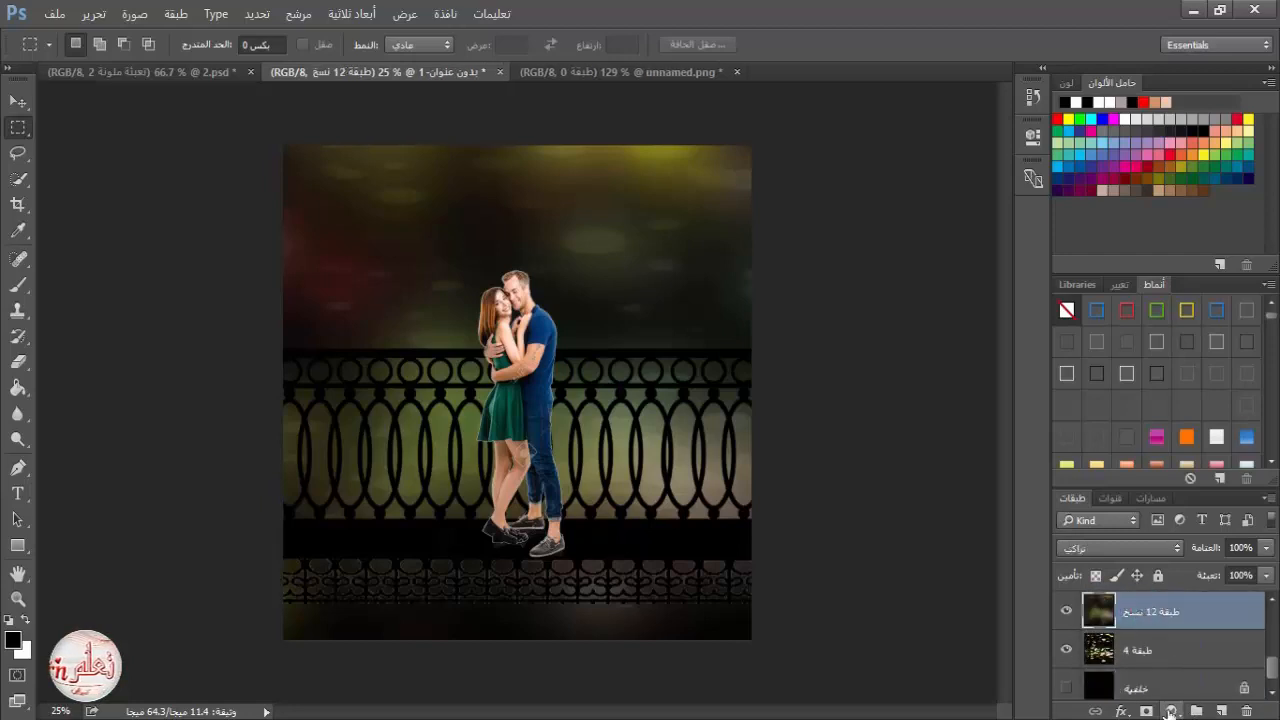
pyautogui.click(1170, 711)
pyautogui.click(1157, 284)
pyautogui.moveTo(709, 257); pyautogui.dragTo(723, 218)
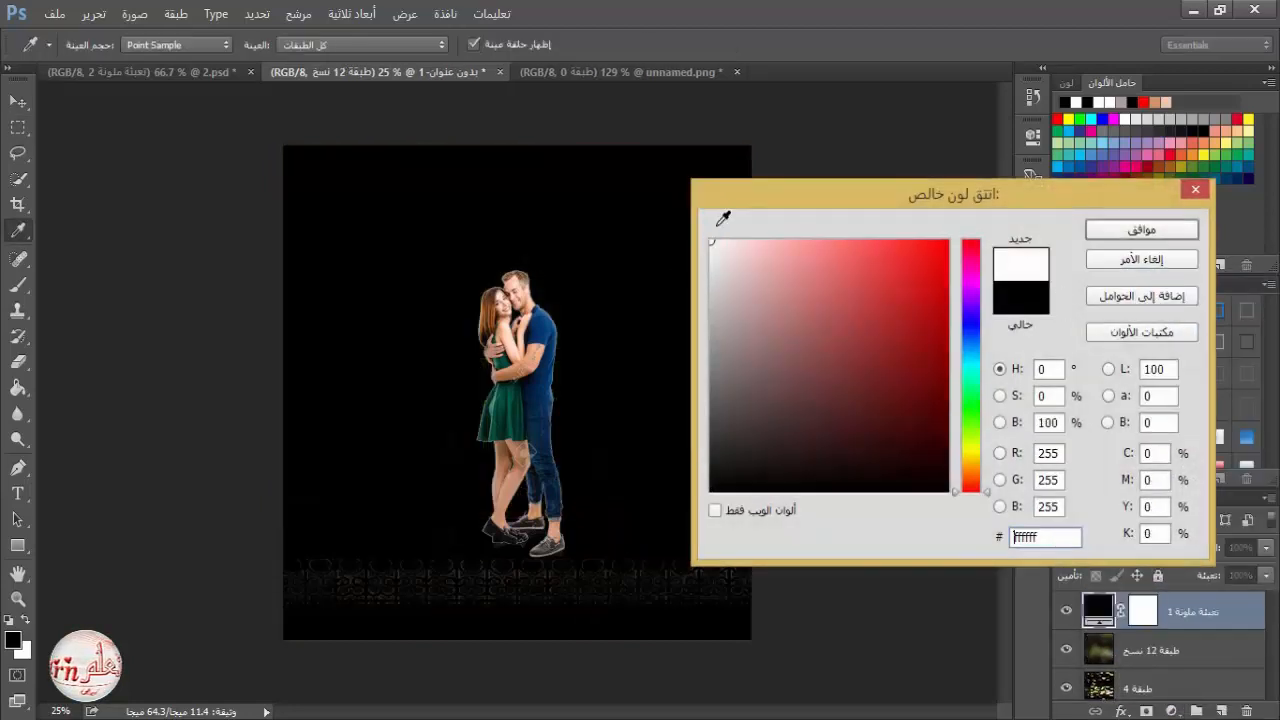
pyautogui.click(1141, 229)
# Set the white fill layer's blend mode to Overlay and compare the backdrop with and without it.
pyautogui.click(1122, 556)
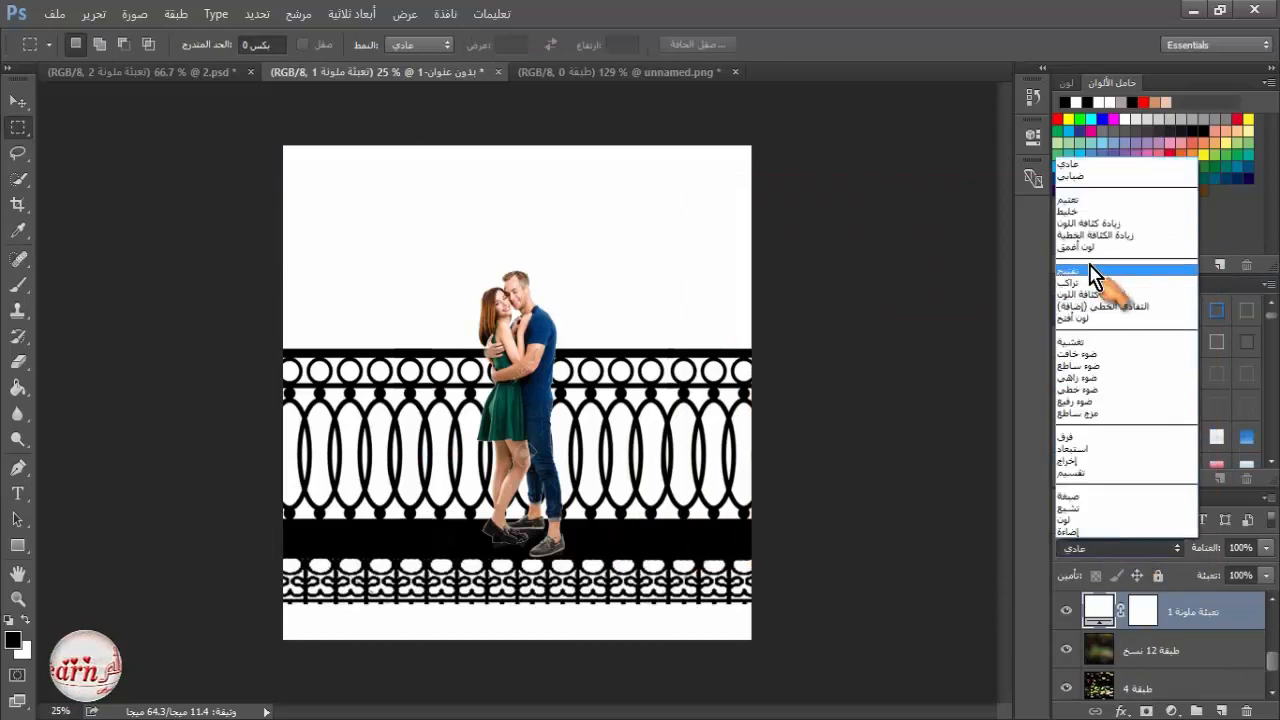
pyautogui.click(1085, 350)
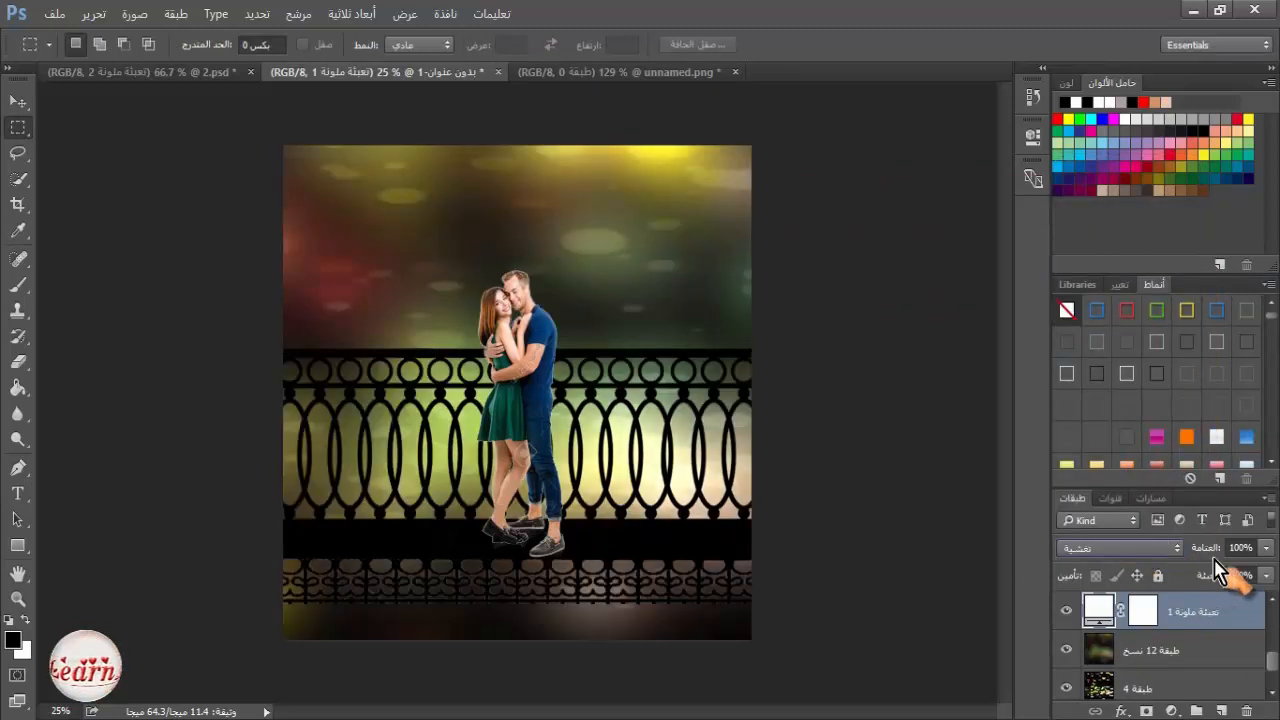
pyautogui.click(1066, 612)
pyautogui.click(1066, 613)
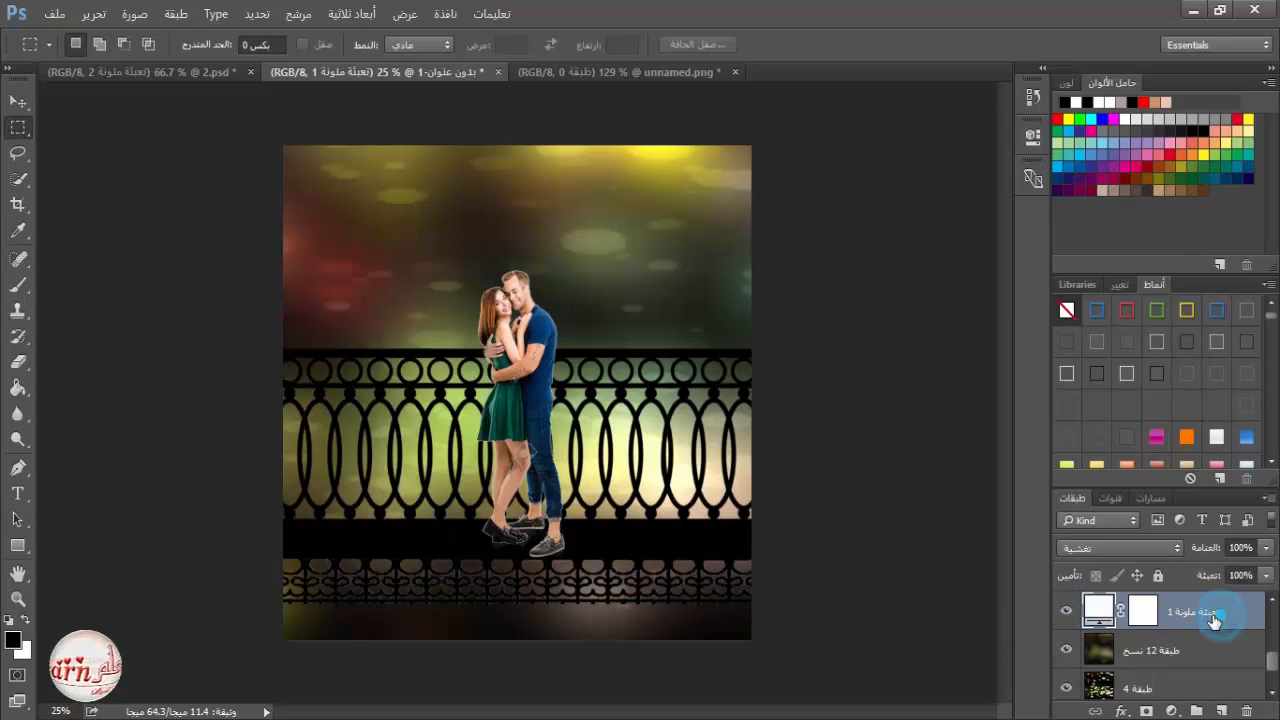
# Add a black solid color fill above the couple's layer and clip it to the couple to make a silhouette.
pyautogui.moveTo(1273, 665); pyautogui.dragTo(1273, 622)
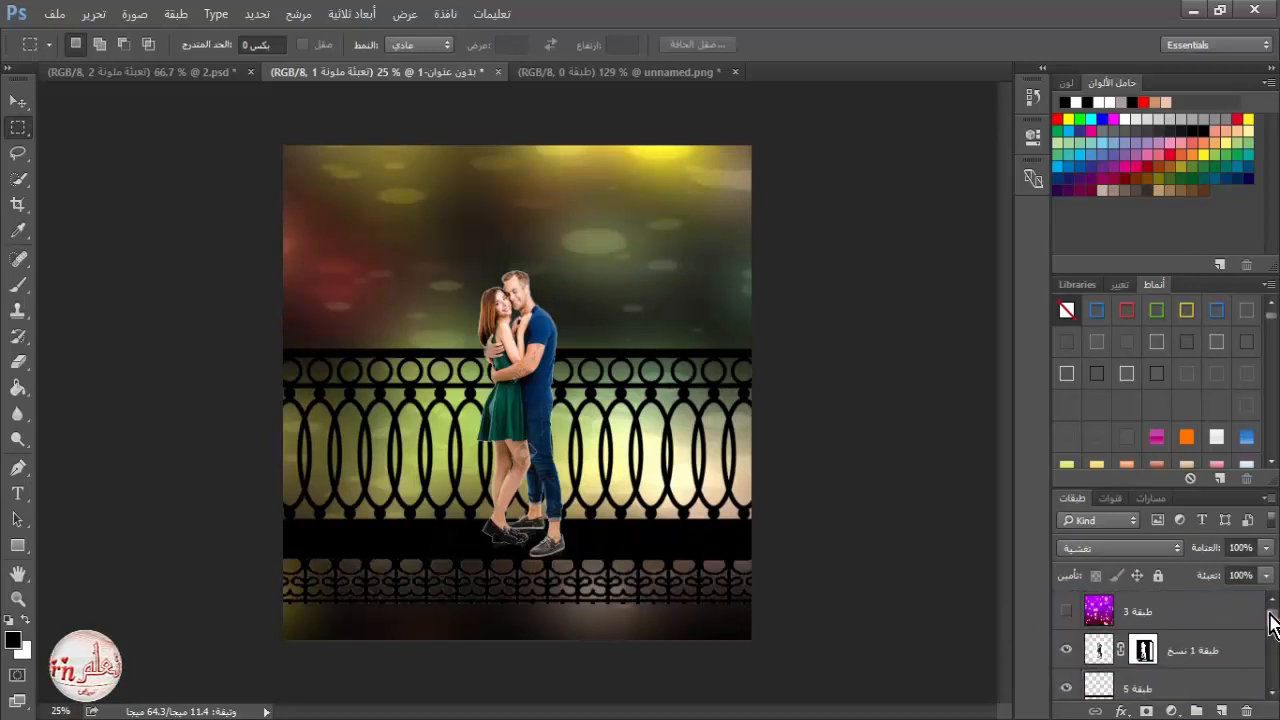
pyautogui.click(1181, 648)
pyautogui.rightClick(1181, 648)
pyautogui.click(1158, 290)
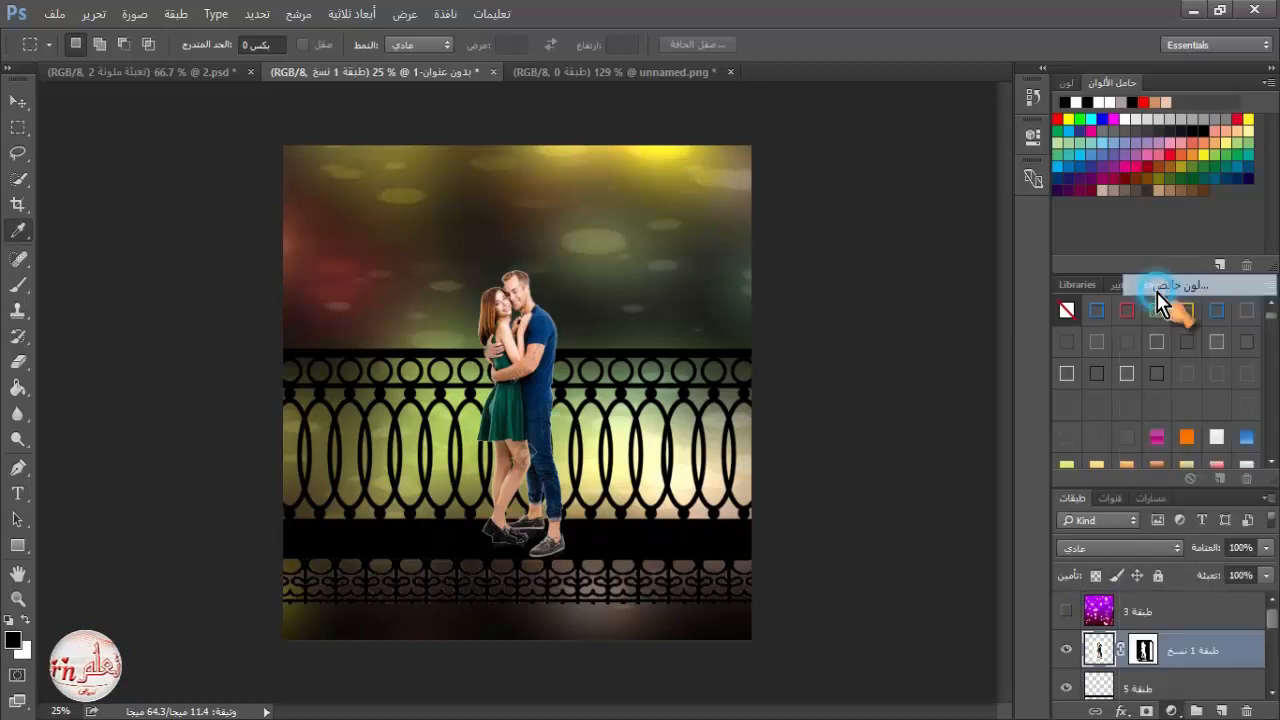
pyautogui.click(1113, 235)
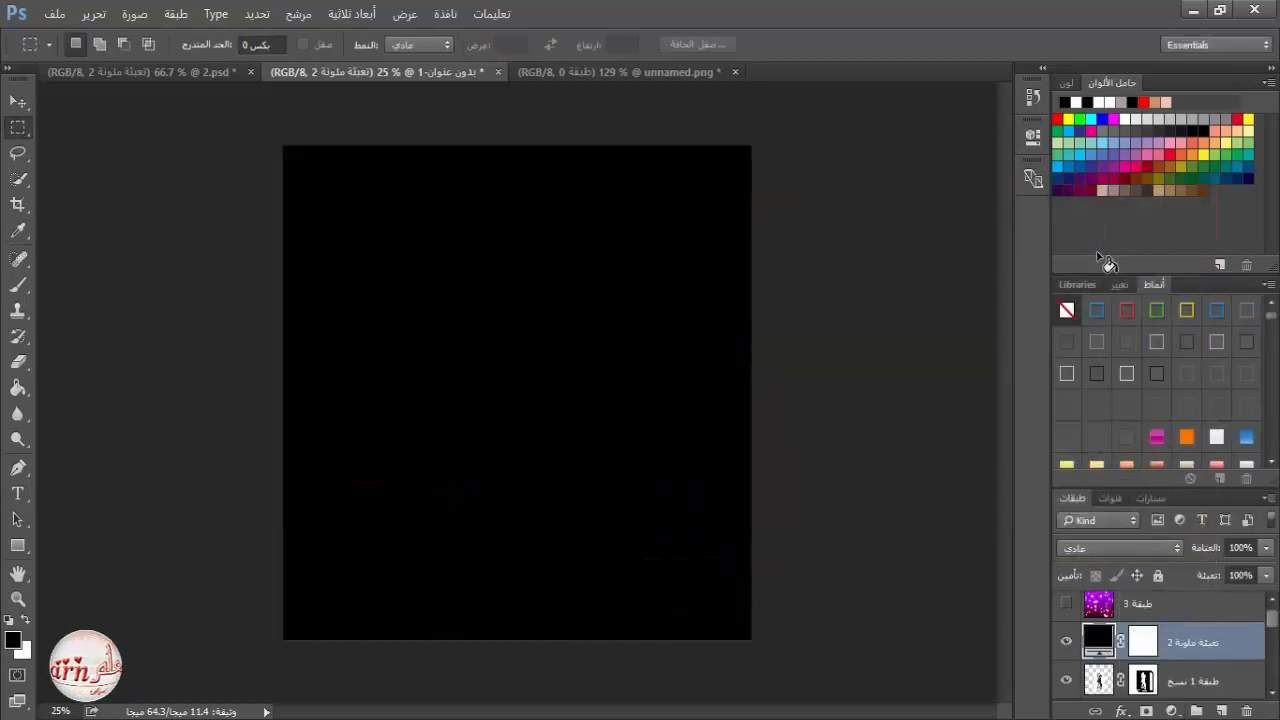
pyautogui.keyDown('alt'); pyautogui.click(1190, 655); pyautogui.keyUp('alt')
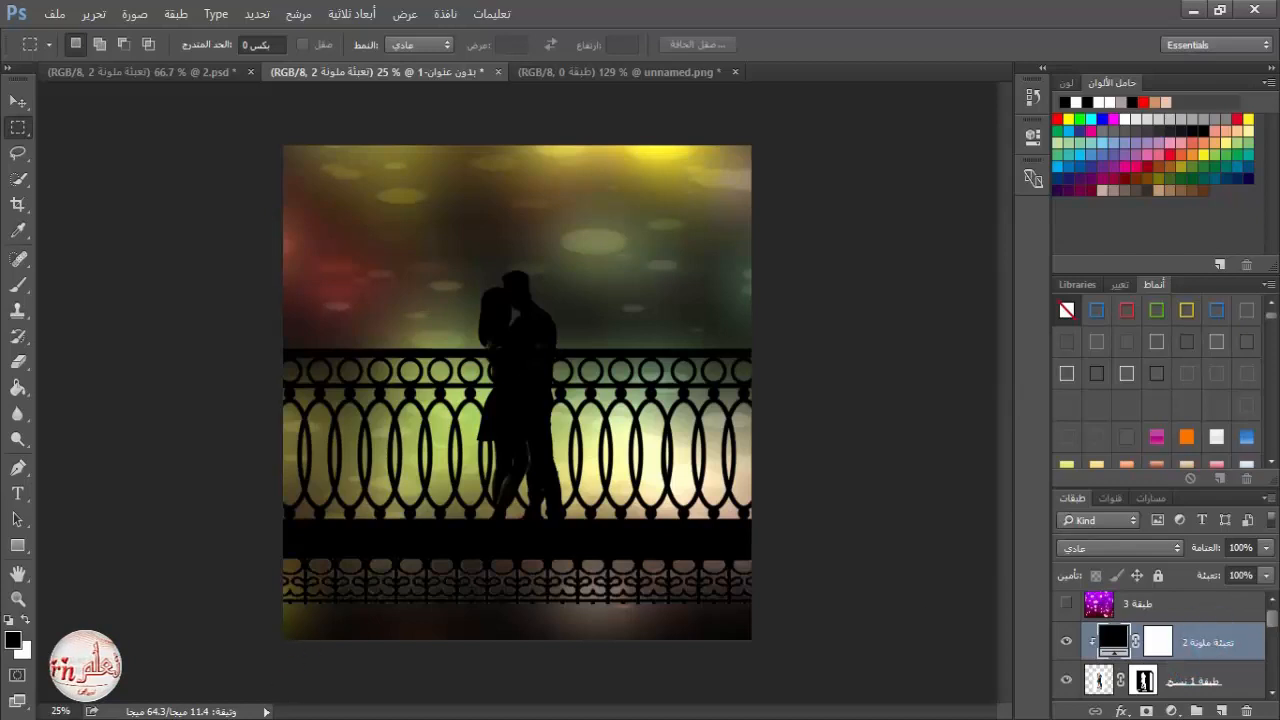
# Switch to the bird cut-outs picture in Windows Photo Viewer and open it with Adobe Photoshop CC 2015.
pyautogui.moveTo(425, 714)
pyautogui.click(262, 642)
pyautogui.rightClick(632, 298)
pyautogui.moveTo(720, 310)
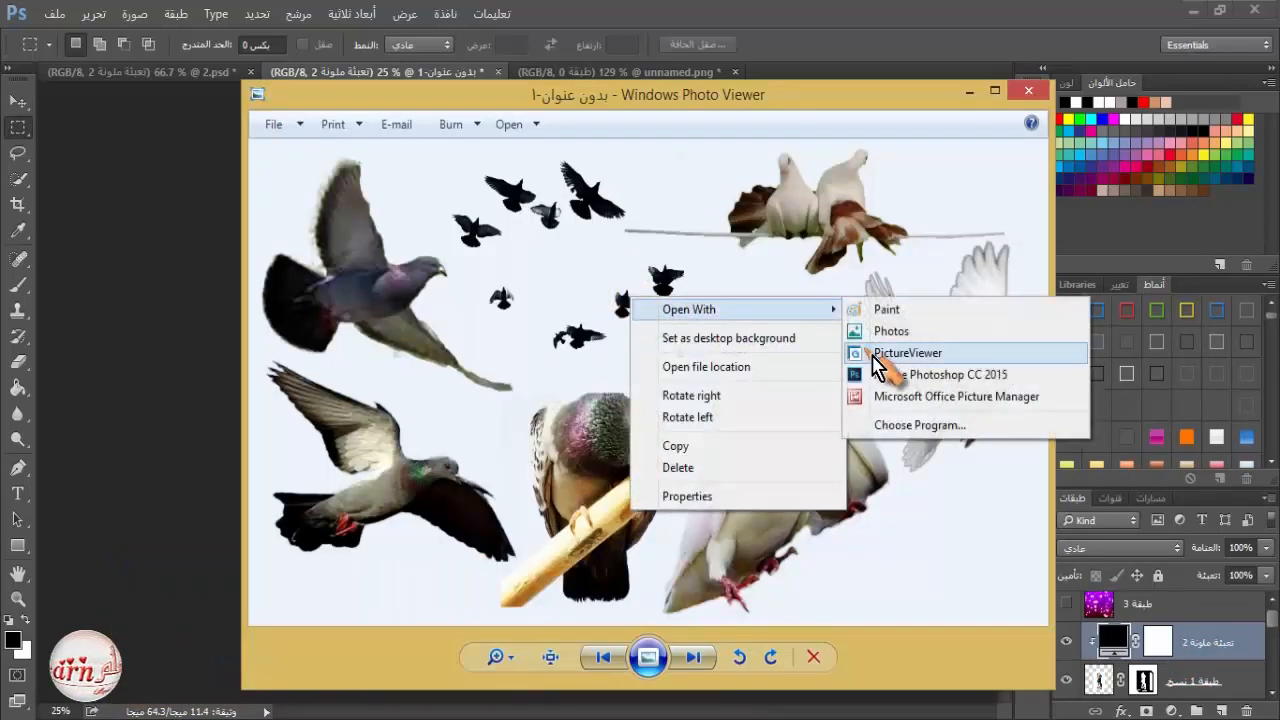
pyautogui.click(878, 374)
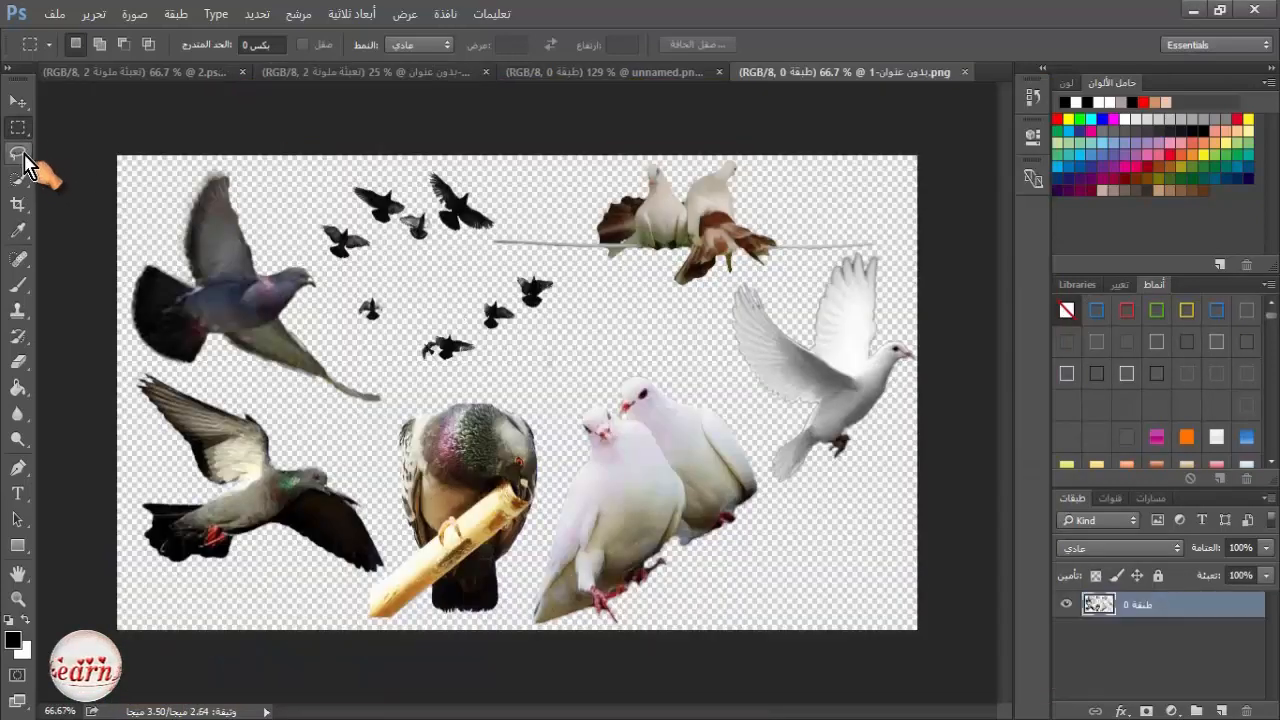
# Lasso the two flying gray pigeons in the bird image and move them into the couple composite.
pyautogui.click(18, 153)
pyautogui.moveTo(124, 174); pyautogui.dragTo(211, 159)
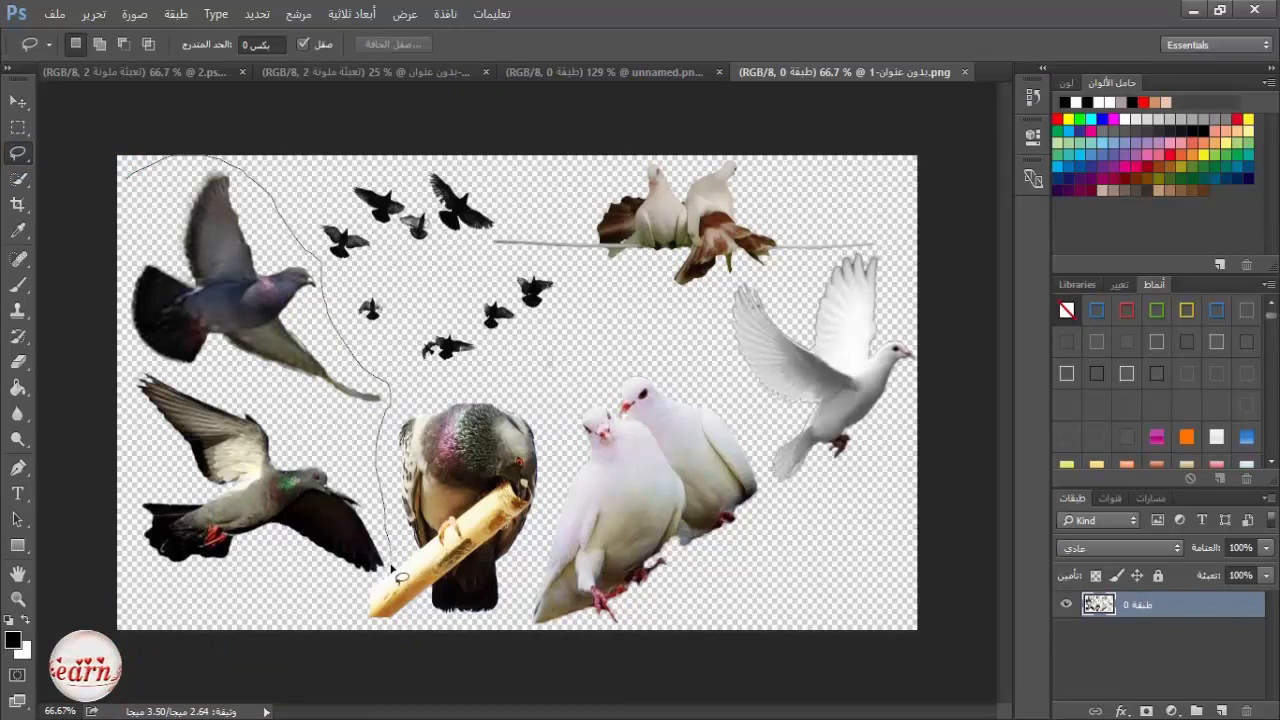
pyautogui.press('v')
pyautogui.moveTo(230, 290)
pyautogui.mouseDown()
pyautogui.moveTo(365, 72)
pyautogui.moveTo(615, 247)
pyautogui.mouseUp()
# Close the unnamed.png fence document.
pyautogui.click(586, 74)
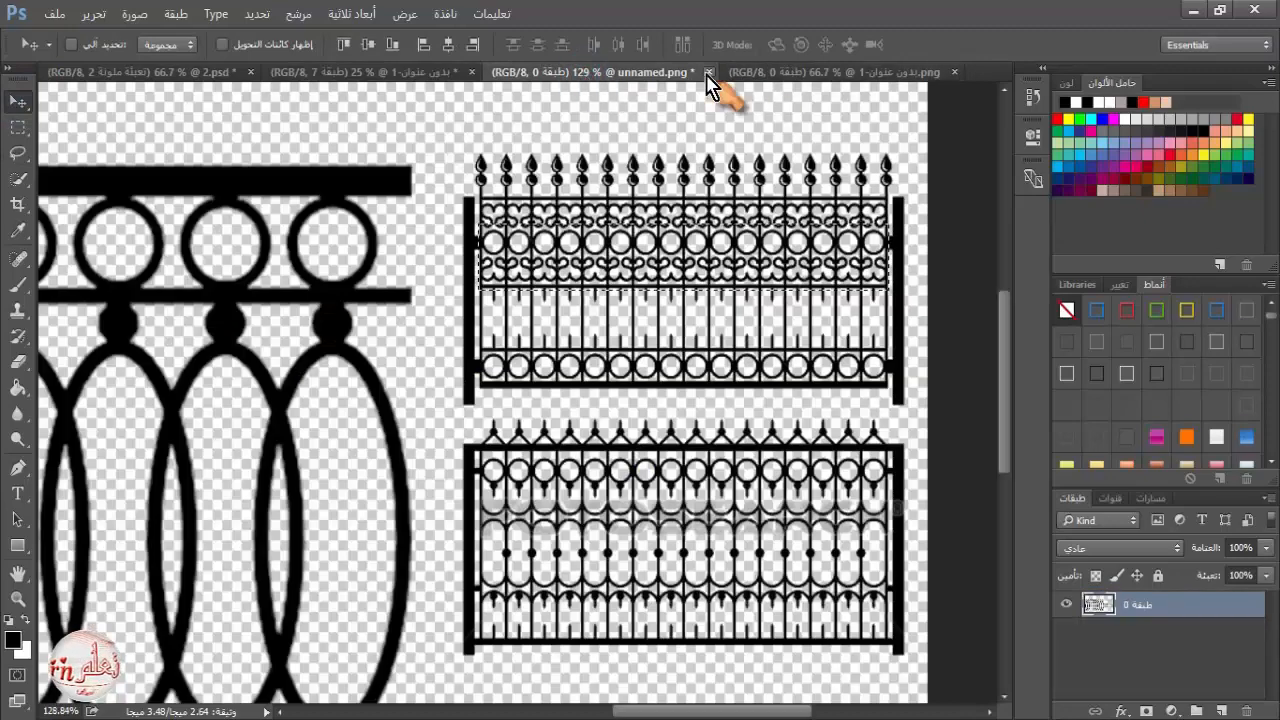
pyautogui.click(708, 72)
pyautogui.click(651, 298)
# Add a layer mask to the flying pigeons' layer and paint out stray remnants with a 48 px black brush.
pyautogui.scroll(7, 402, 338)
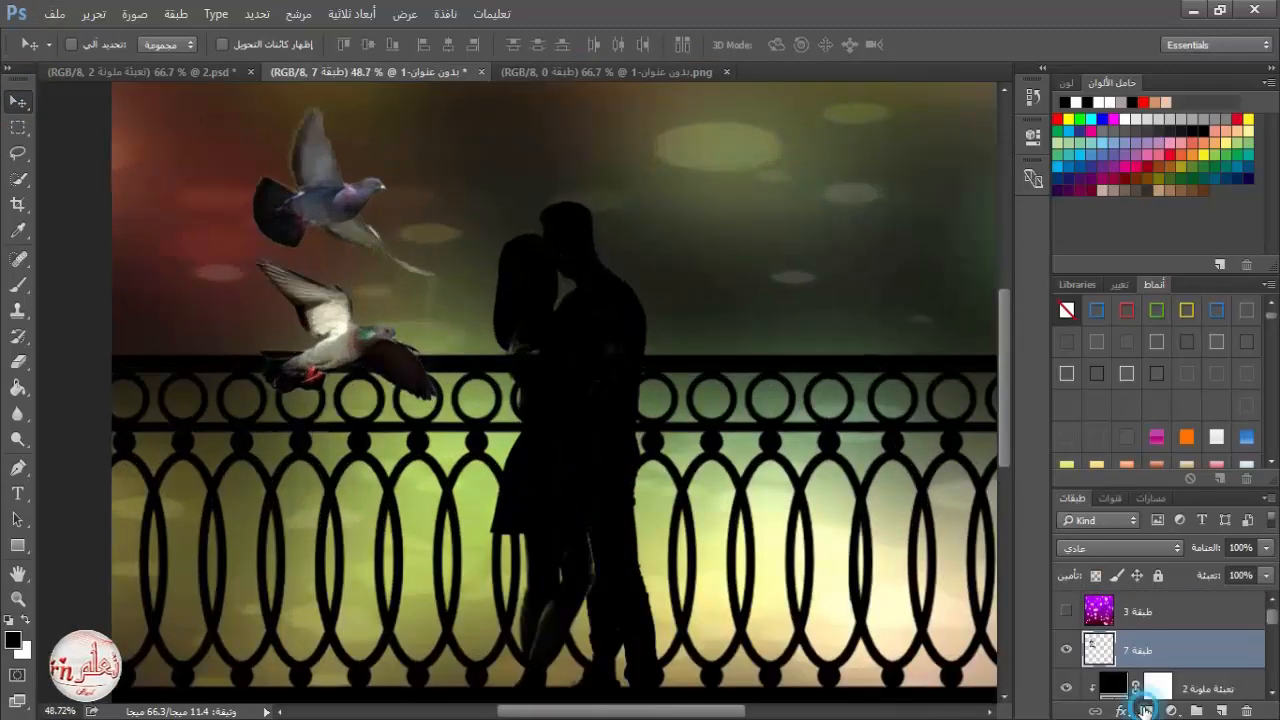
pyautogui.click(1145, 710)
pyautogui.press('b')
pyautogui.rightClick(592, 320)
pyautogui.press('Return')
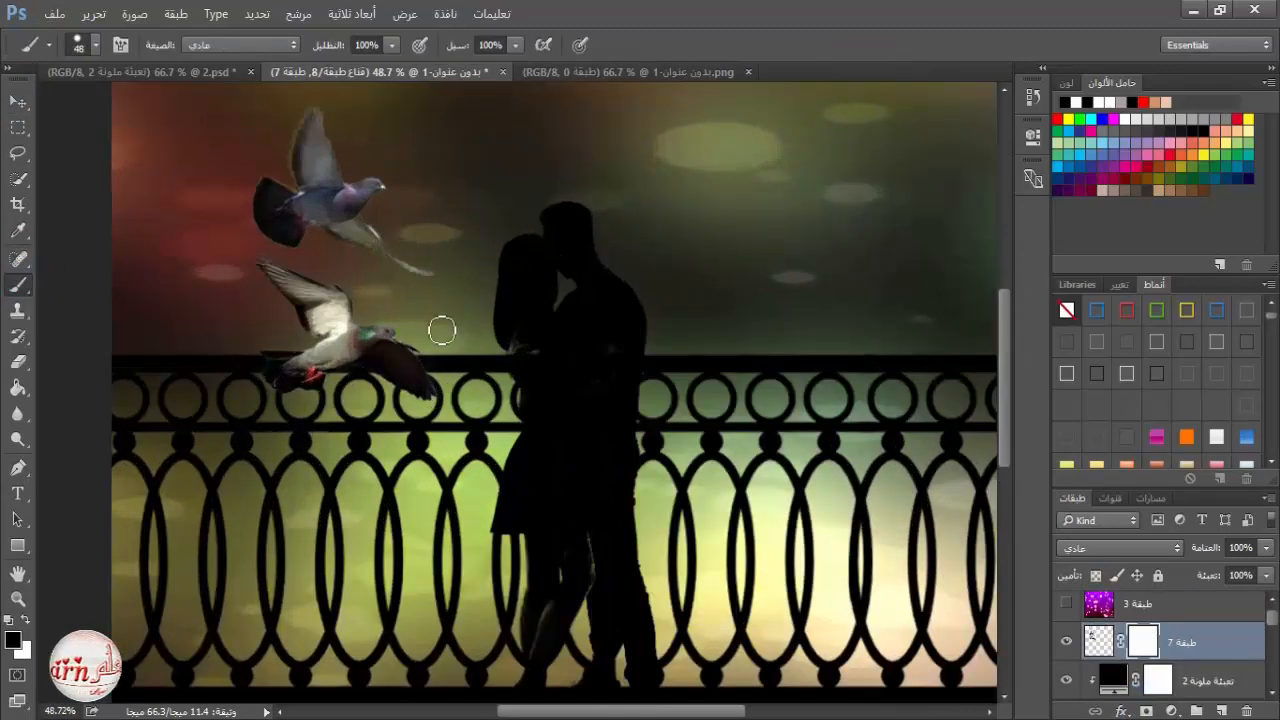
# Scale the two flying pigeons down proportionally and place them in the sky above the couple's left side.
pyautogui.scroll(-2, 442, 330)
pyautogui.hotkey('ctrl', 't')
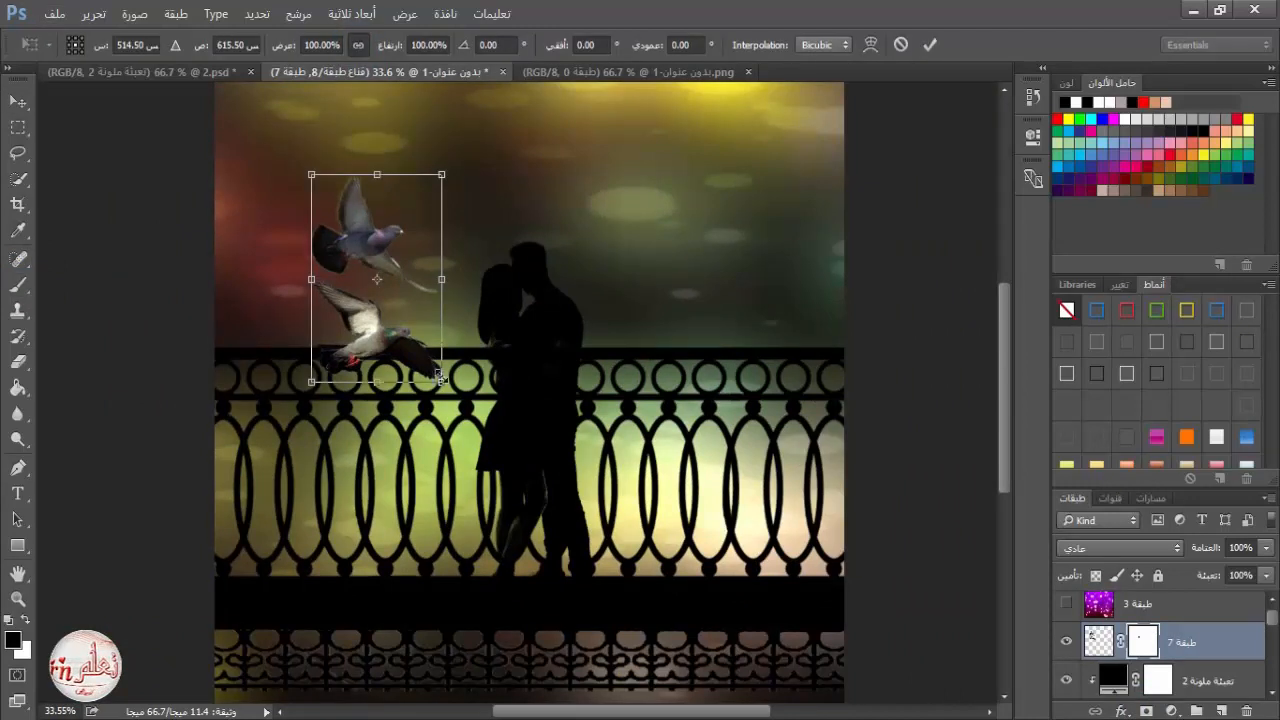
pyautogui.moveTo(441, 381); pyautogui.dragTo(337, 203)
pyautogui.scroll(-3, 338, 204)
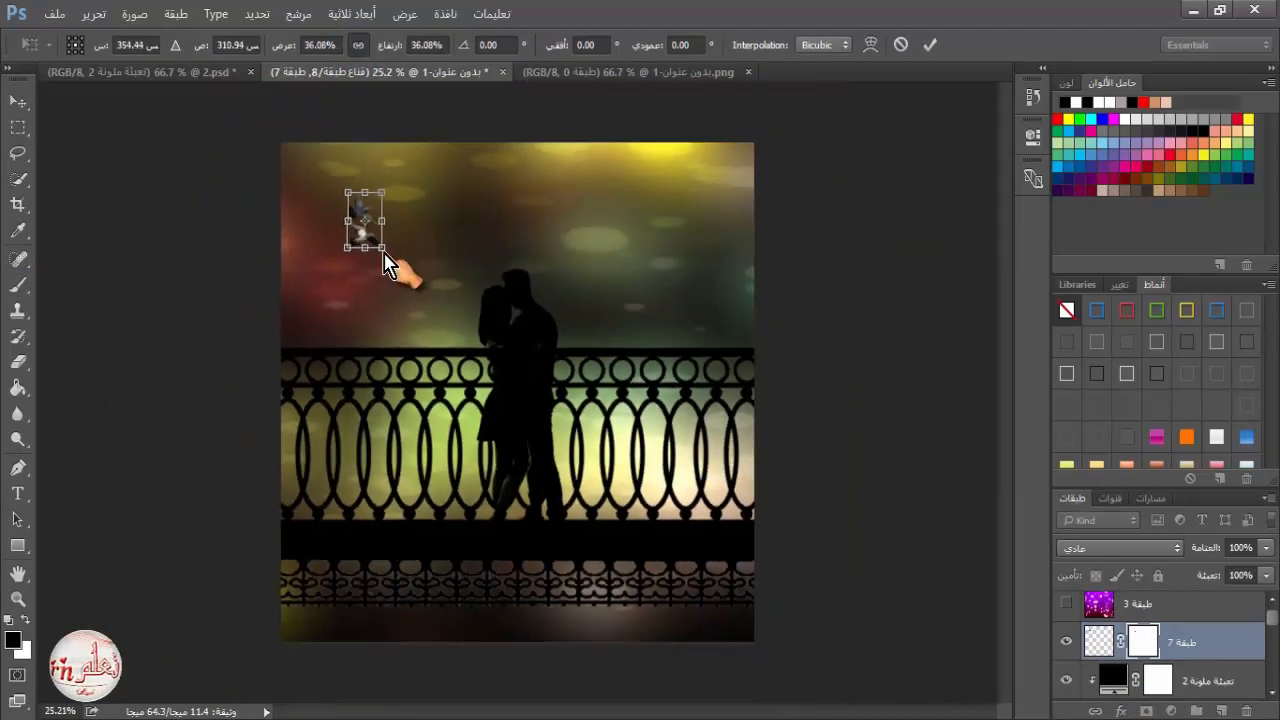
pyautogui.moveTo(383, 250)
pyautogui.mouseDown()
pyautogui.moveTo(397, 271)
pyautogui.moveTo(391, 262)
pyautogui.mouseUp()
pyautogui.click(930, 45)
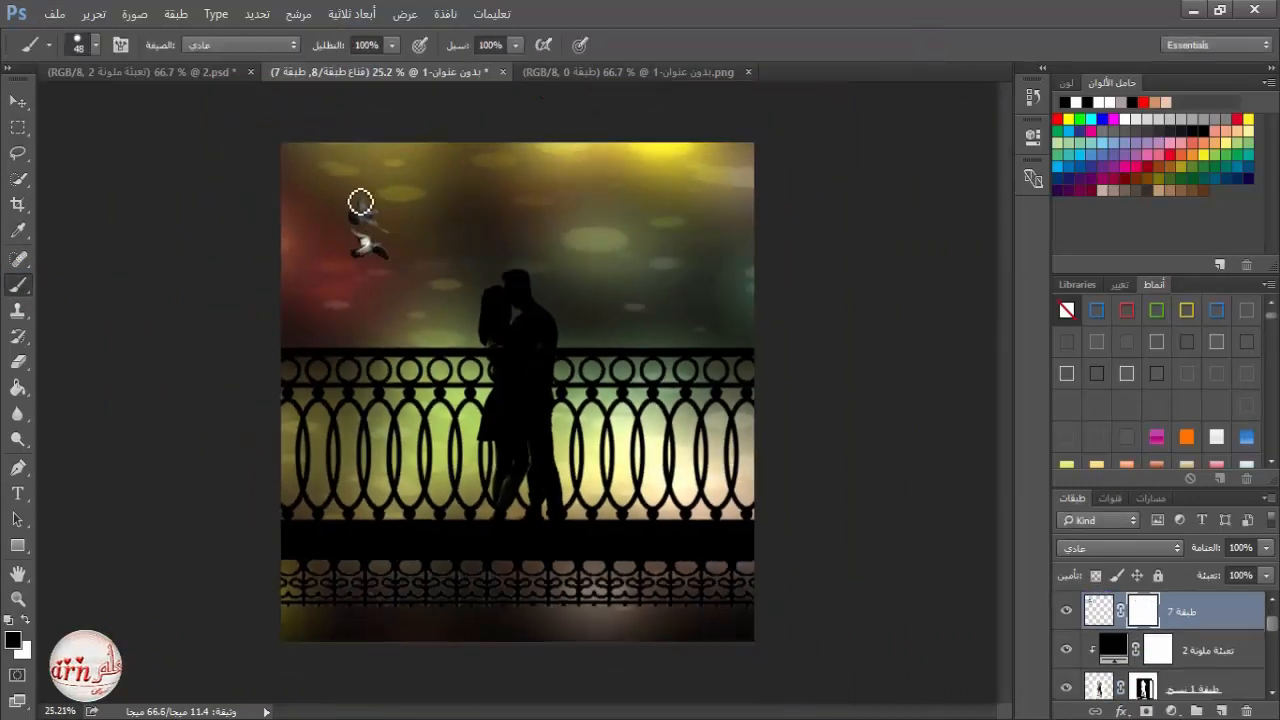
# Lasso the two birds perched on the wire and move them onto the fence rail left of the couple.
pyautogui.click(575, 72)
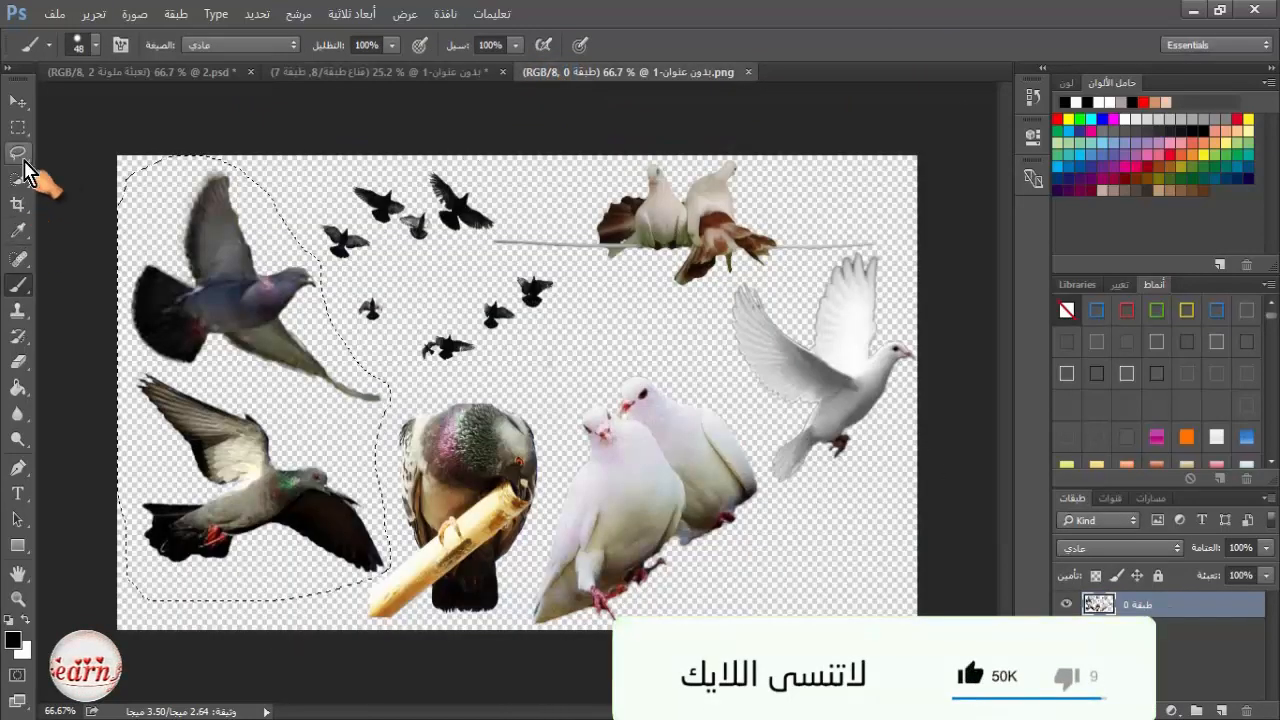
pyautogui.click(20, 154)
pyautogui.moveTo(592, 235)
pyautogui.mouseDown()
pyautogui.moveTo(602, 170)
pyautogui.moveTo(712, 148)
pyautogui.moveTo(773, 203)
pyautogui.moveTo(784, 259)
pyautogui.moveTo(647, 291)
pyautogui.moveTo(384, 124)
pyautogui.moveTo(371, 78)
pyautogui.moveTo(337, 288)
pyautogui.moveTo(359, 324)
pyautogui.moveTo(290, 333)
pyautogui.mouseUp()
pyautogui.click(20, 102)
# Add black solid color fills above the perched birds and the flying pigeons, clipping each fill to its bird layer.
pyautogui.scroll(9, 397, 348)
pyautogui.click(1172, 711)
pyautogui.click(1194, 272)
pyautogui.press('alt')
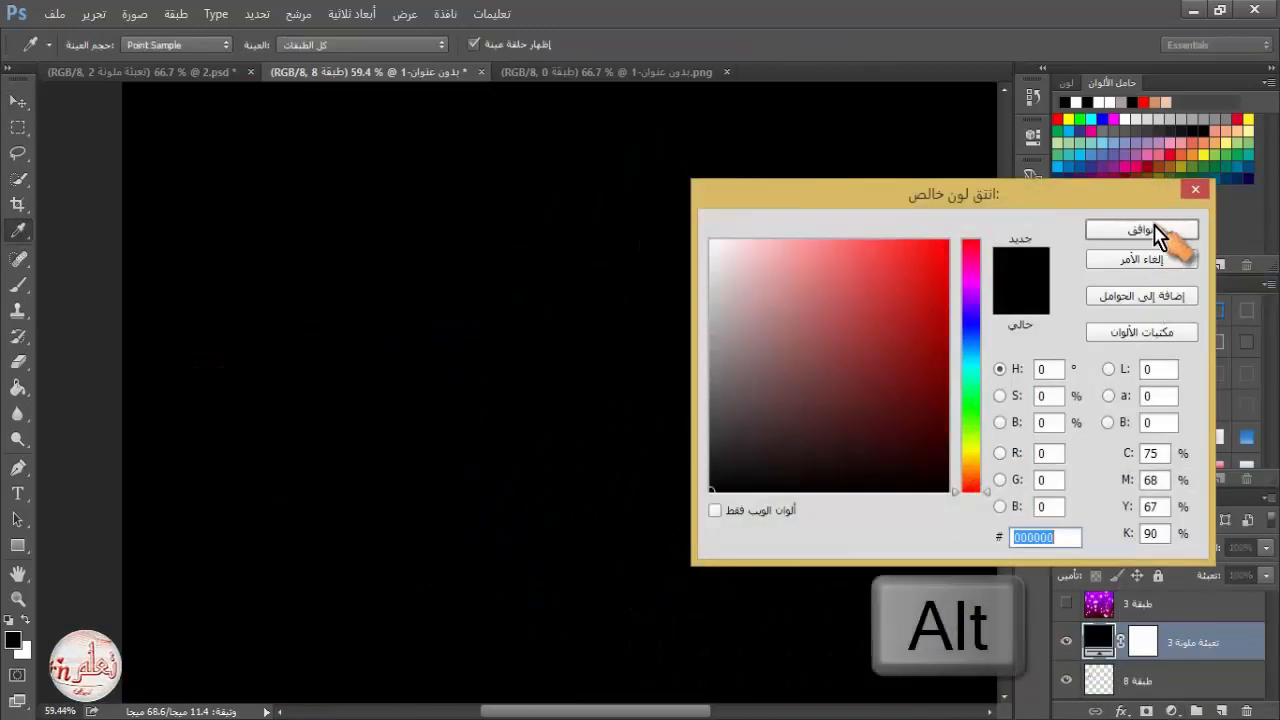
pyautogui.click(1141, 230)
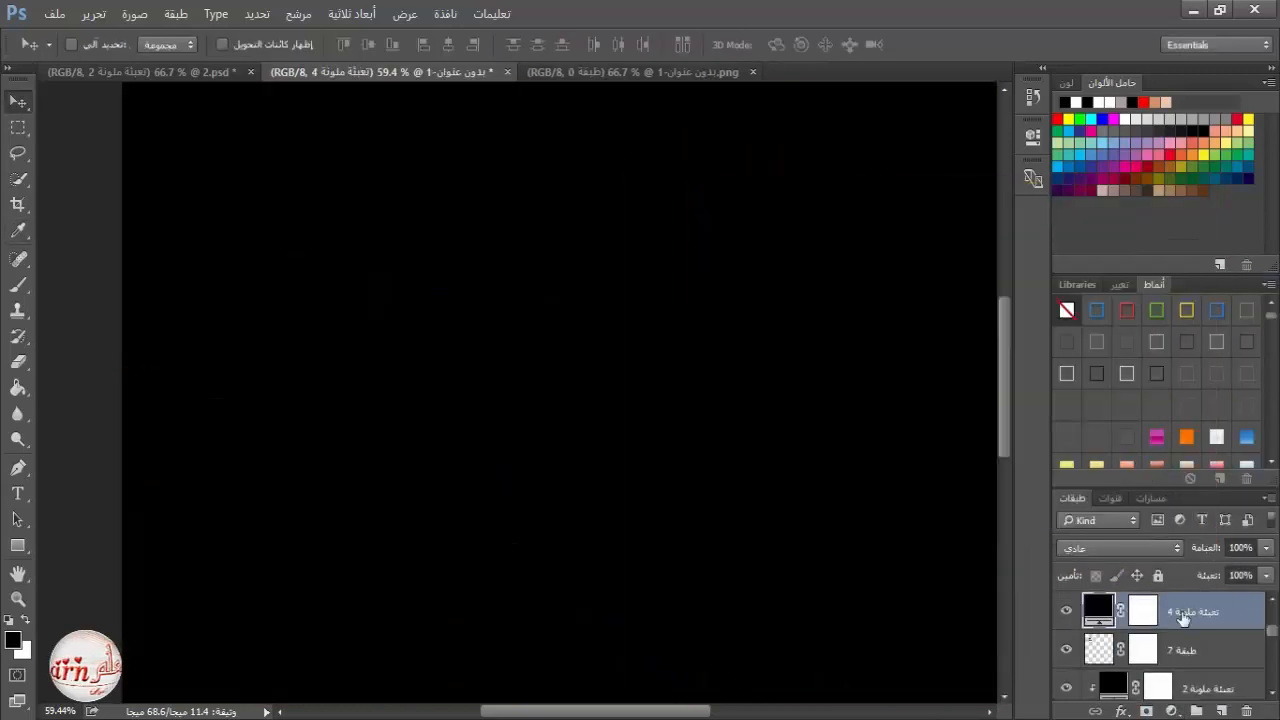
pyautogui.hotkey('ctrl', 'alt', 'g')
pyautogui.hotkey('ctrl', '0')
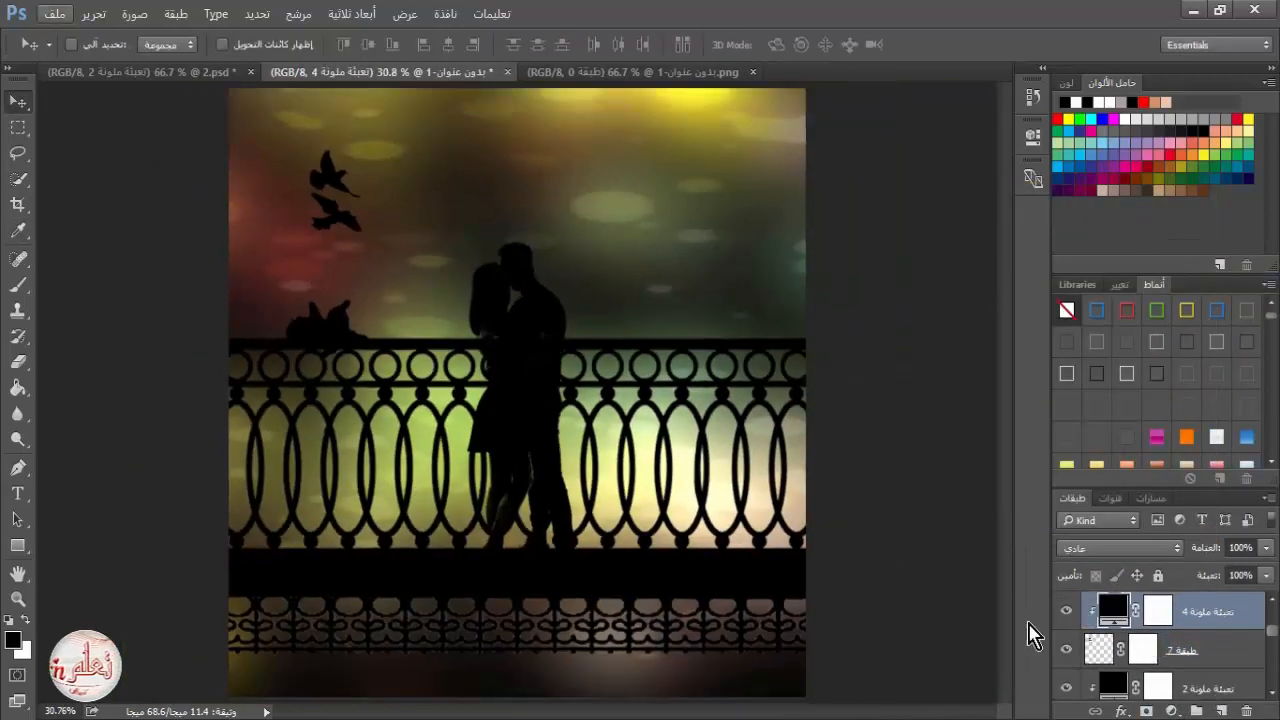
# Lasso the pair of white doves in the bird image and move them into the composite right of the couple.
pyautogui.click(600, 72)
pyautogui.click(18, 153)
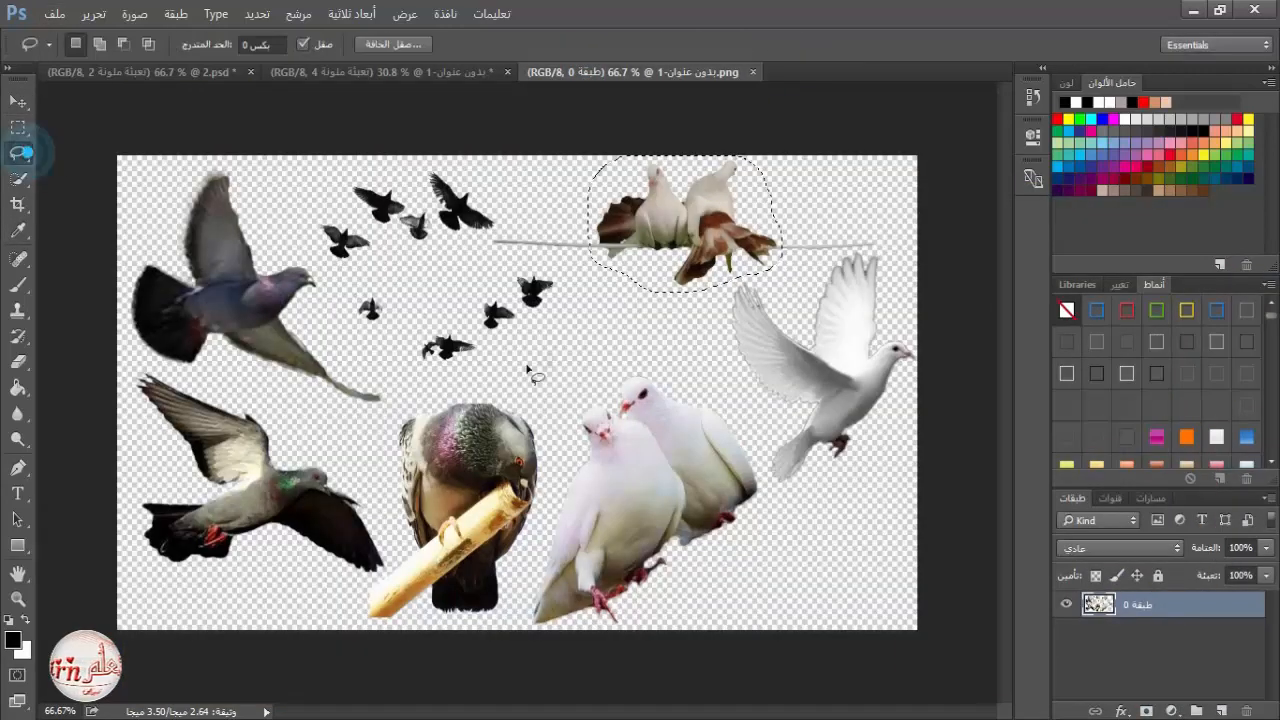
pyautogui.moveTo(562, 410); pyautogui.dragTo(645, 358)
pyautogui.moveTo(531, 614); pyautogui.dragTo(534, 618)
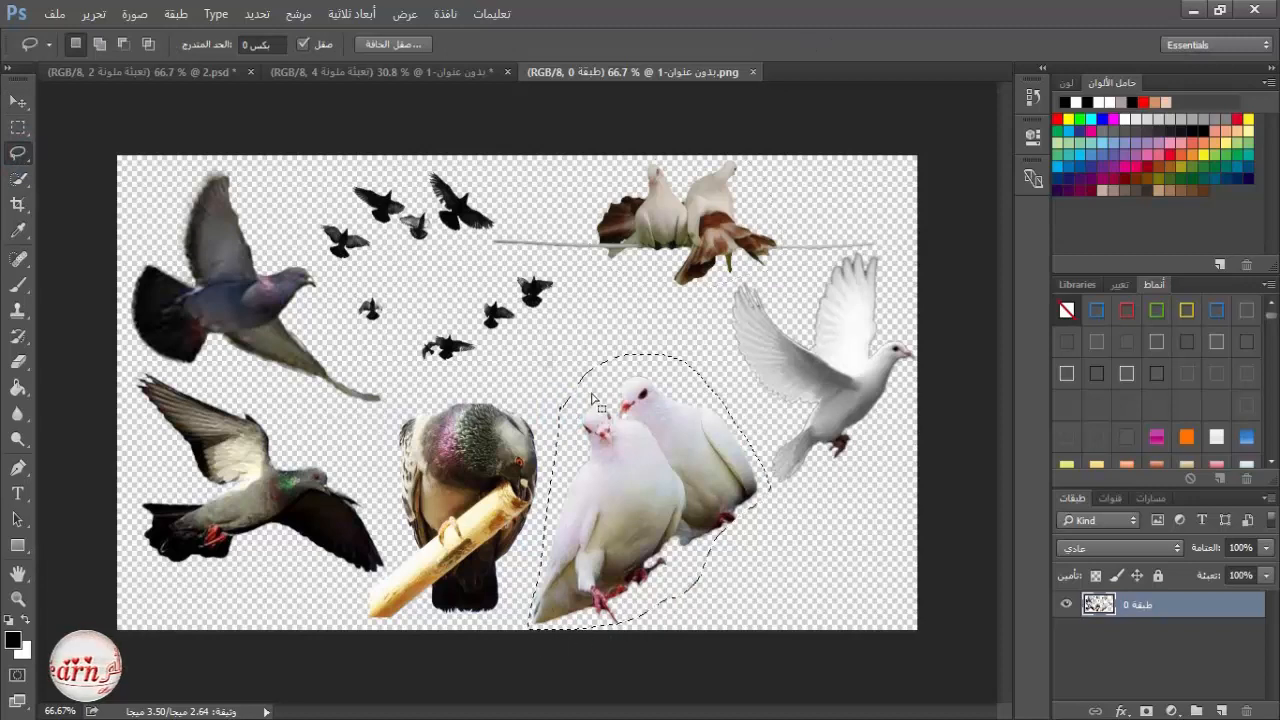
pyautogui.click(18, 101)
pyautogui.moveTo(554, 294)
pyautogui.mouseDown()
pyautogui.moveTo(477, 240)
pyautogui.moveTo(655, 284)
pyautogui.moveTo(692, 344)
pyautogui.mouseUp()
# Add a layer mask to the white doves' layer and paint out the leftover edge pieces with the 48 px brush.
pyautogui.scroll(3, 703, 362)
pyautogui.click(1152, 711)
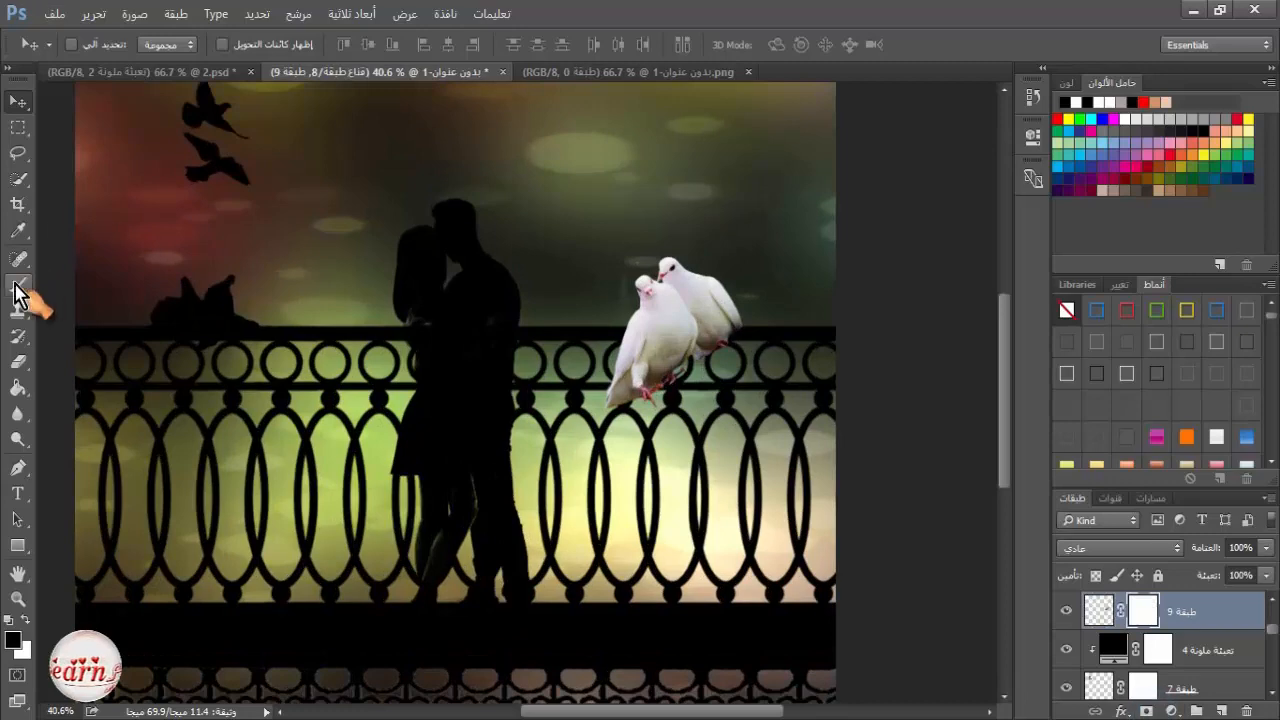
pyautogui.click(18, 284)
pyautogui.scroll(4, 586, 250)
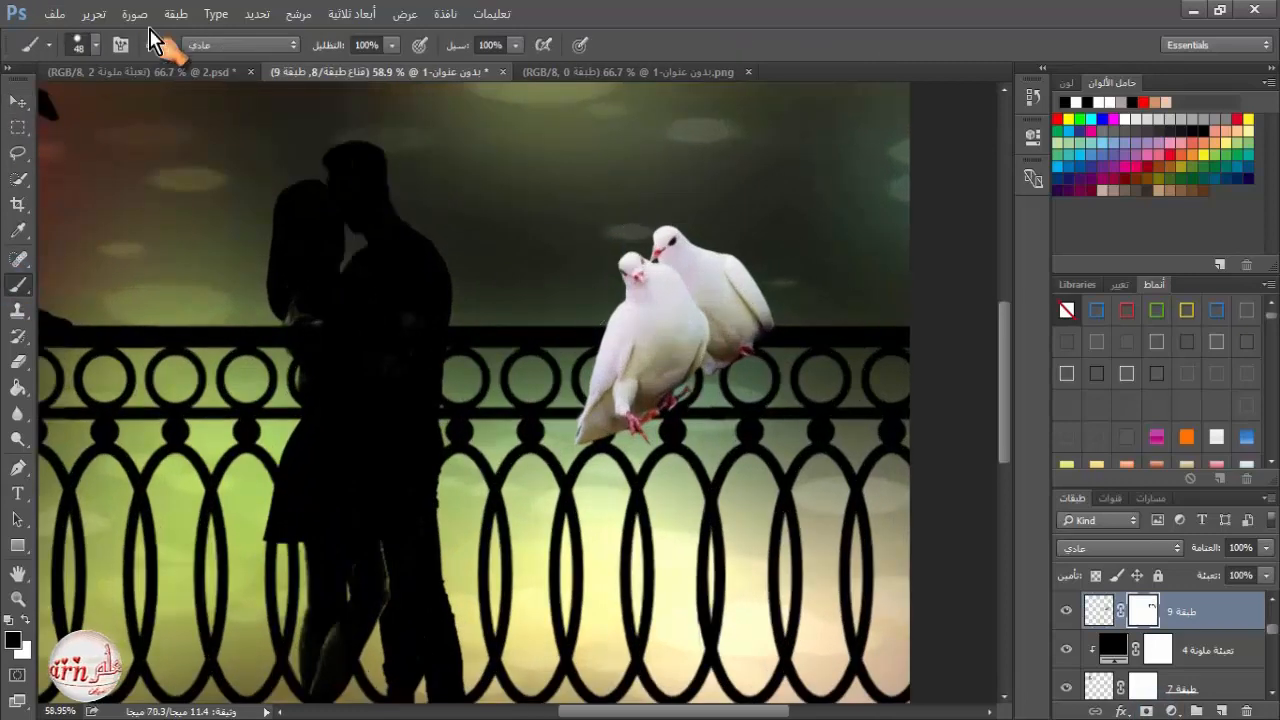
# Scale the white doves to 45.60%, rotate them 33.63°, and seat them on the fence rail right of the couple.
pyautogui.click(93, 14)
pyautogui.click(317, 372)
pyautogui.scroll(-7, 430, 120)
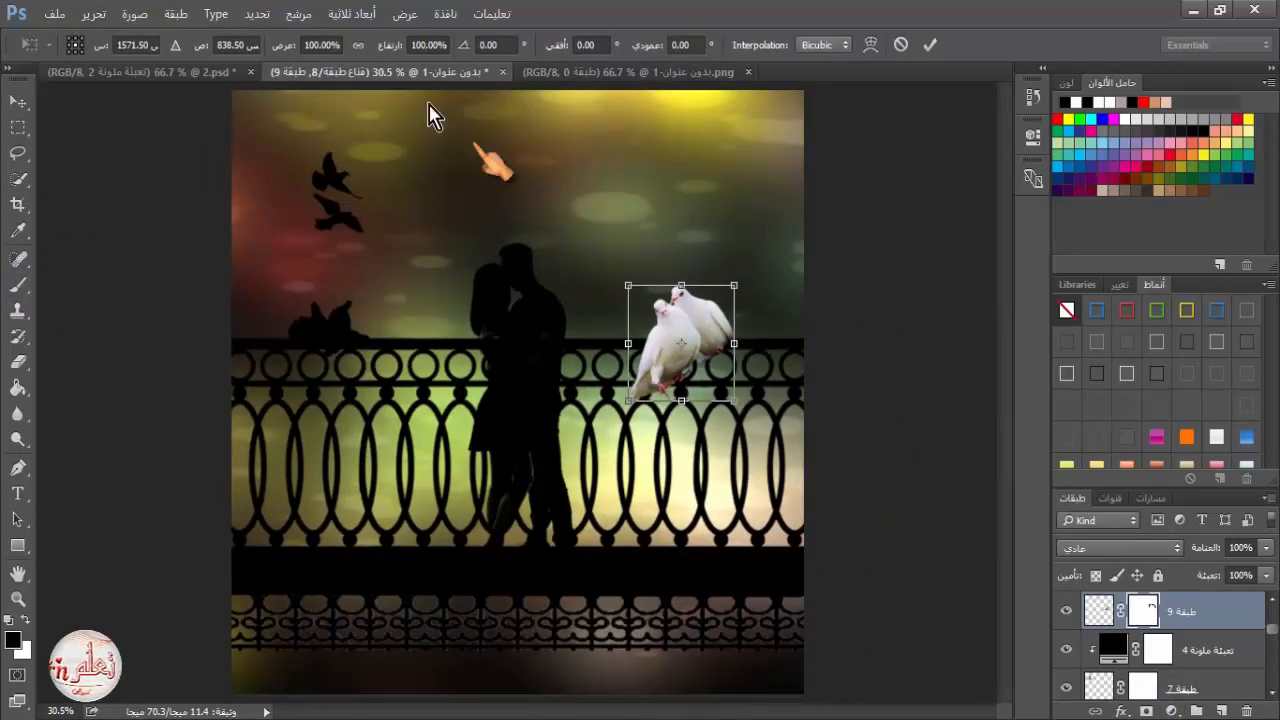
pyautogui.moveTo(734, 400); pyautogui.dragTo(682, 344)
pyautogui.scroll(4, 735, 372)
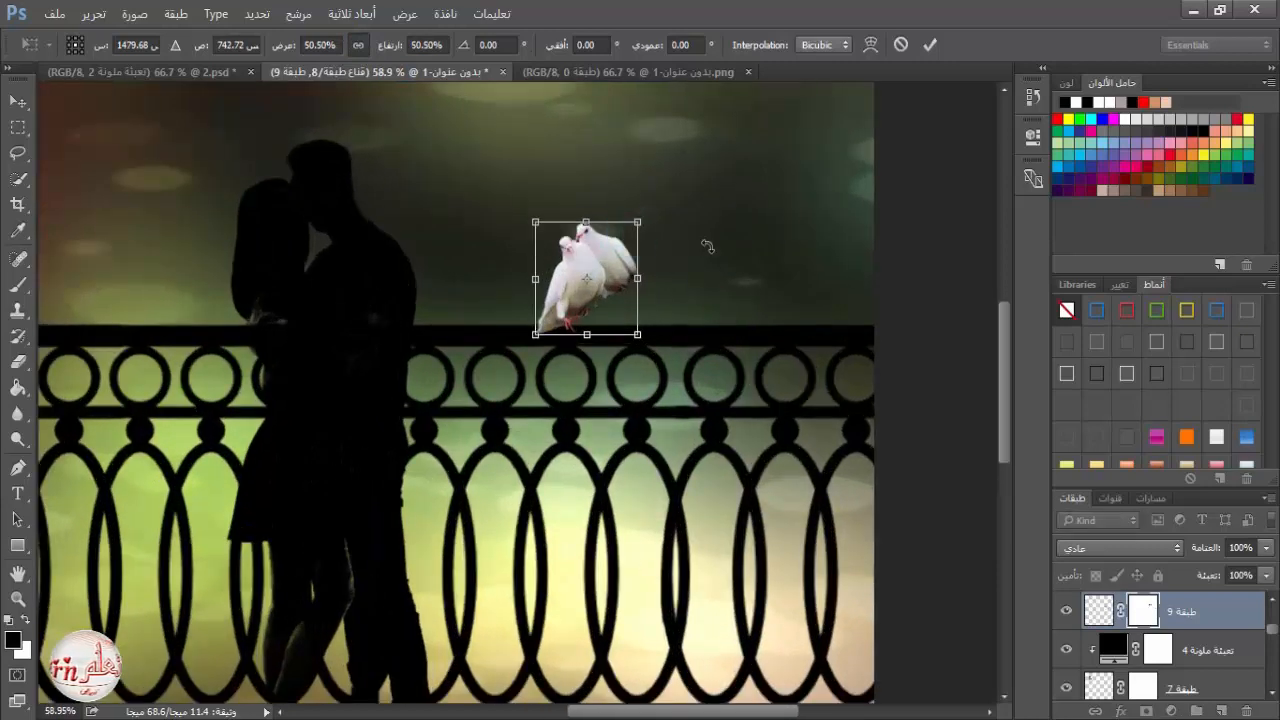
pyautogui.moveTo(624, 249); pyautogui.dragTo(732, 296)
pyautogui.moveTo(694, 226); pyautogui.dragTo(700, 241)
pyautogui.press('Up')
pyautogui.press('Up')
pyautogui.press('Up')
pyautogui.press('Up')
pyautogui.press('Up')
pyautogui.press('Up')
pyautogui.press('Up')
pyautogui.press('Up')
pyautogui.click(930, 45)
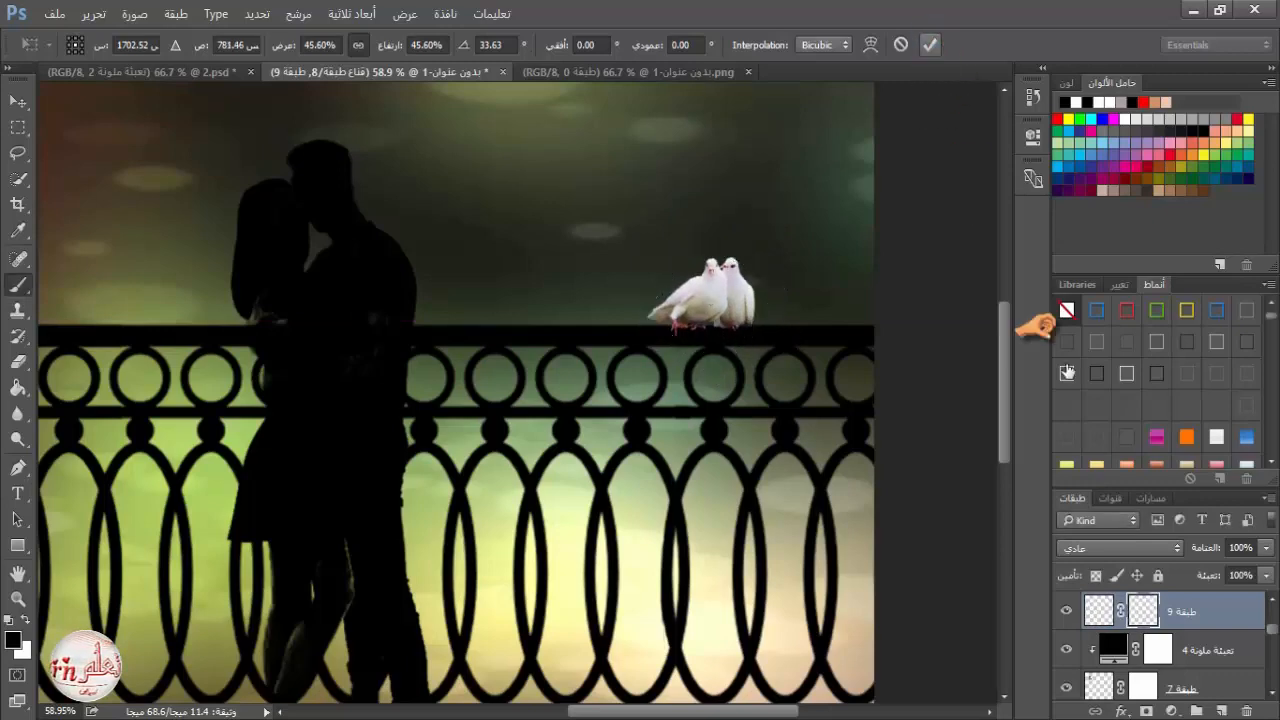
# Add a black solid color fill above the white doves' layer and clip it to the doves.
pyautogui.click(1188, 708)
pyautogui.click(1110, 292)
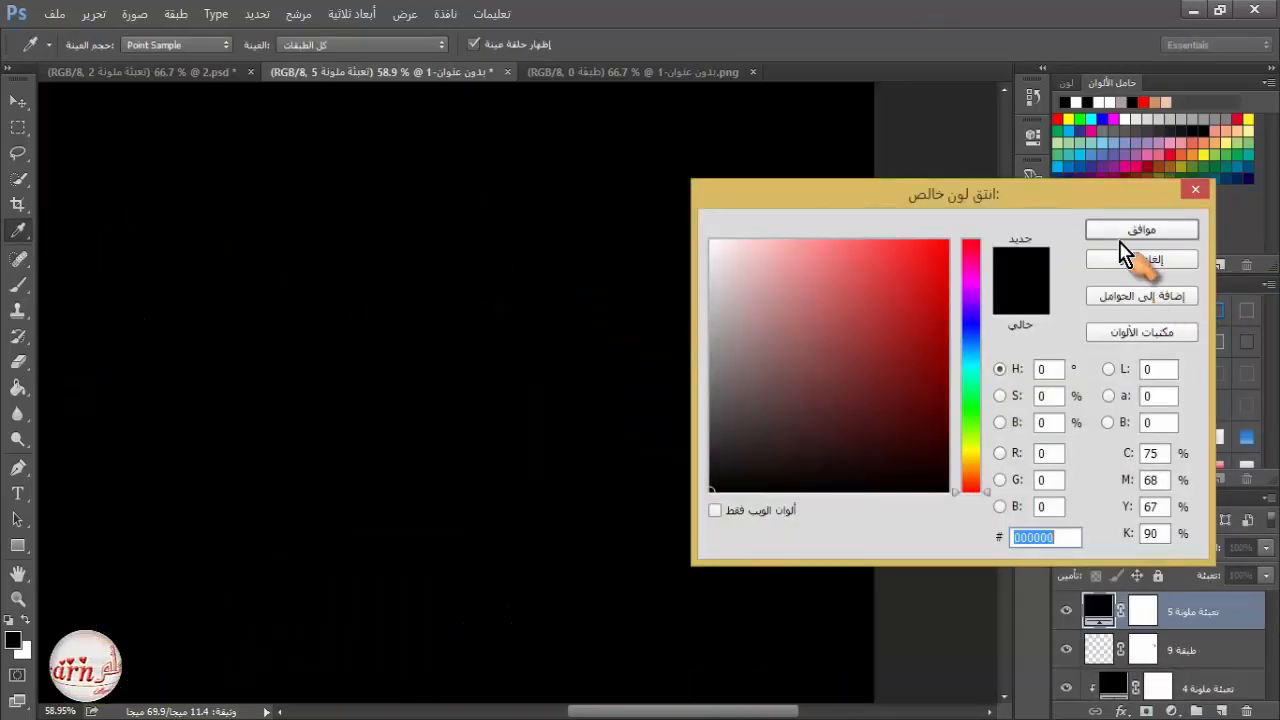
pyautogui.click(1112, 236)
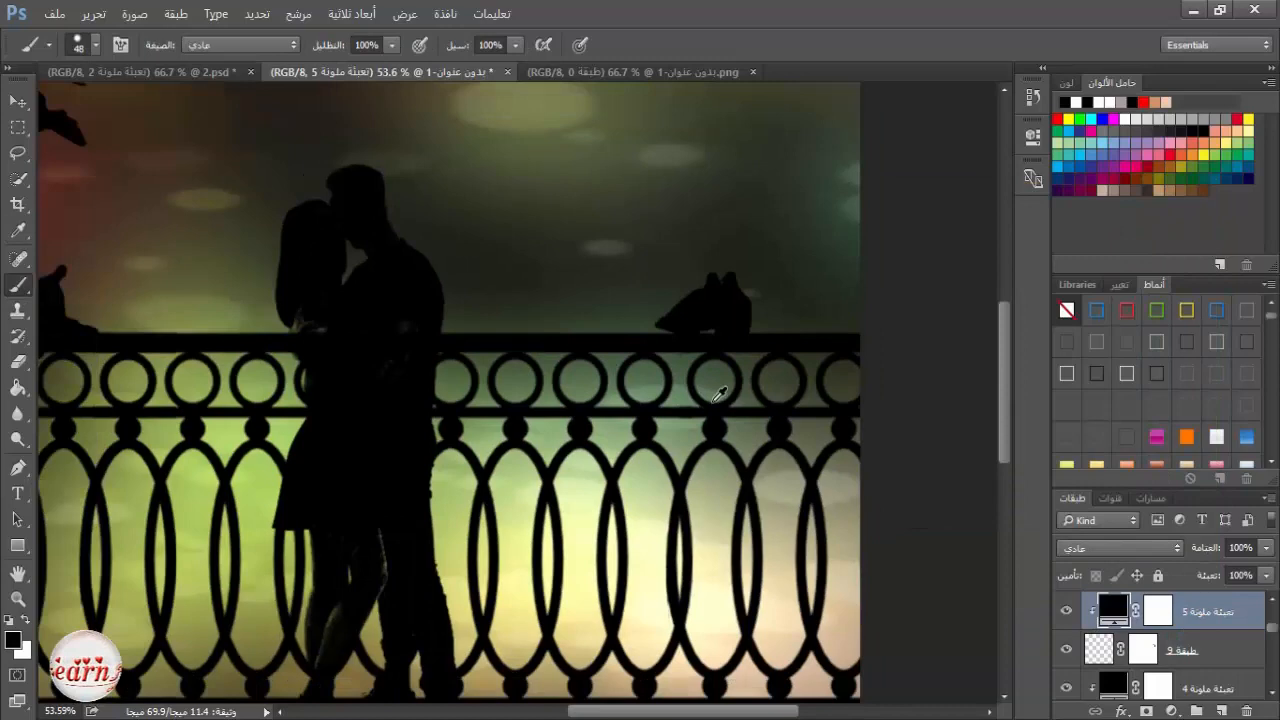
pyautogui.hotkey('ctrl', '-')
pyautogui.hotkey('ctrl', '-')
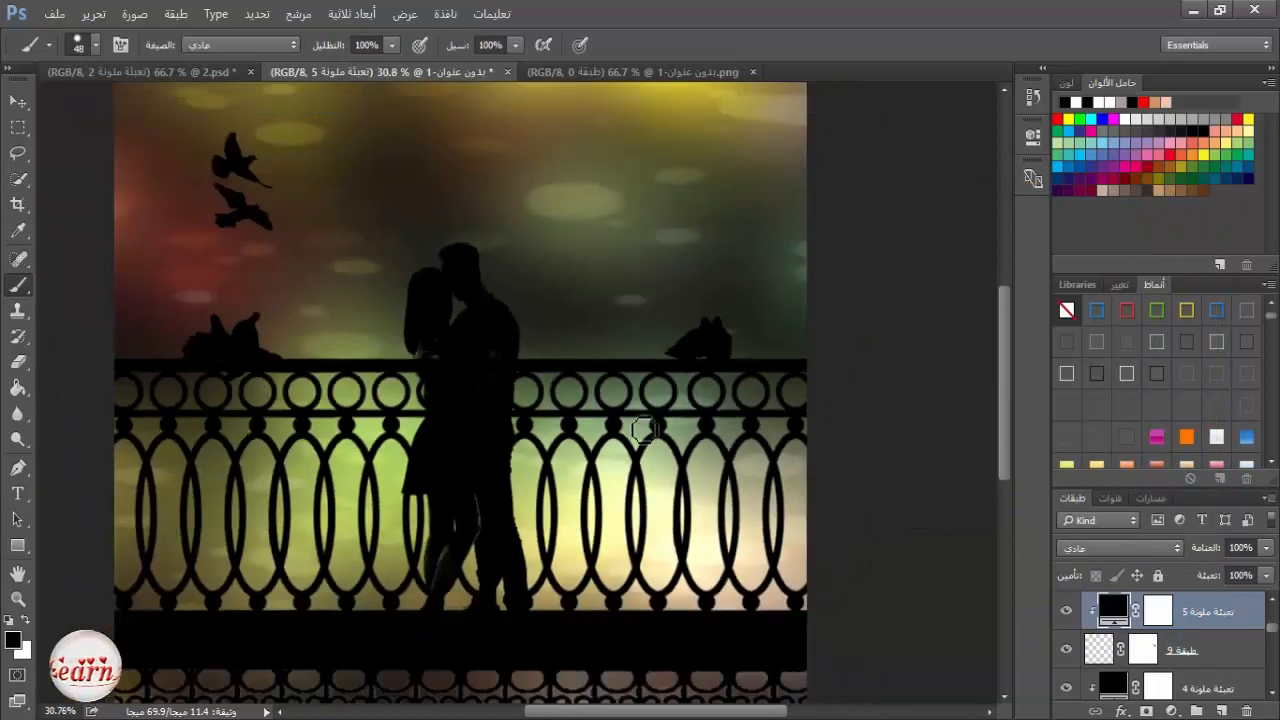
# Lasso the flying white dove in the bird image and move it into the composite above and right of the couple.
pyautogui.click(632, 72)
pyautogui.click(18, 153)
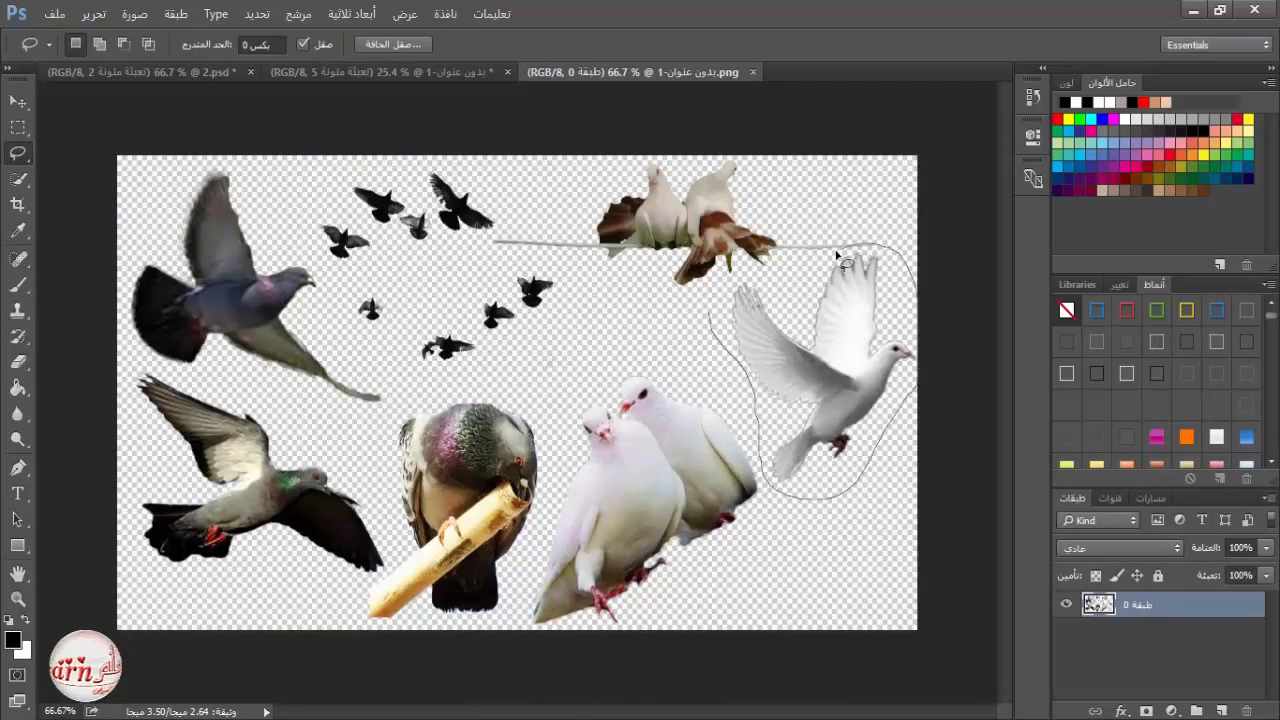
pyautogui.moveTo(726, 292); pyautogui.dragTo(712, 316)
pyautogui.click(18, 101)
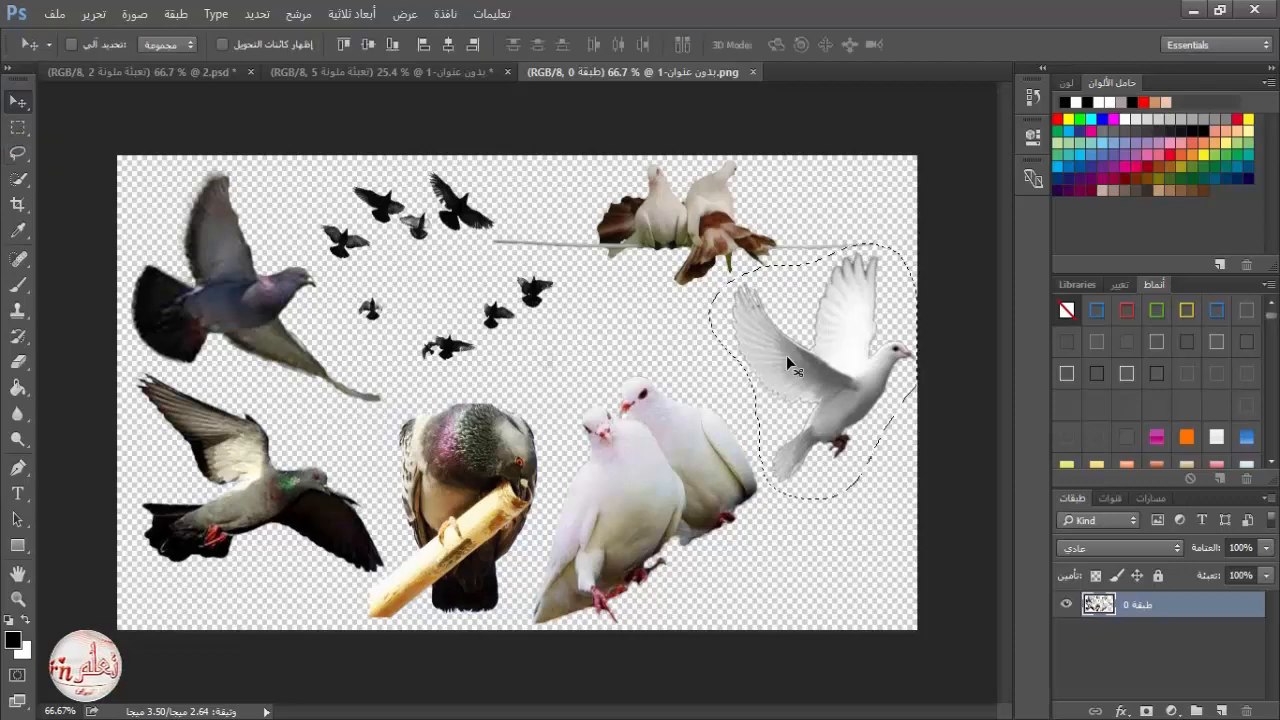
pyautogui.moveTo(790, 355)
pyautogui.mouseDown()
pyautogui.moveTo(476, 92)
pyautogui.moveTo(583, 236)
pyautogui.moveTo(585, 225)
pyautogui.mouseUp()
# Add a layer mask to the flying white dove's layer and paint out the stray wire piece above its wing.
pyautogui.scroll(6, 651, 150)
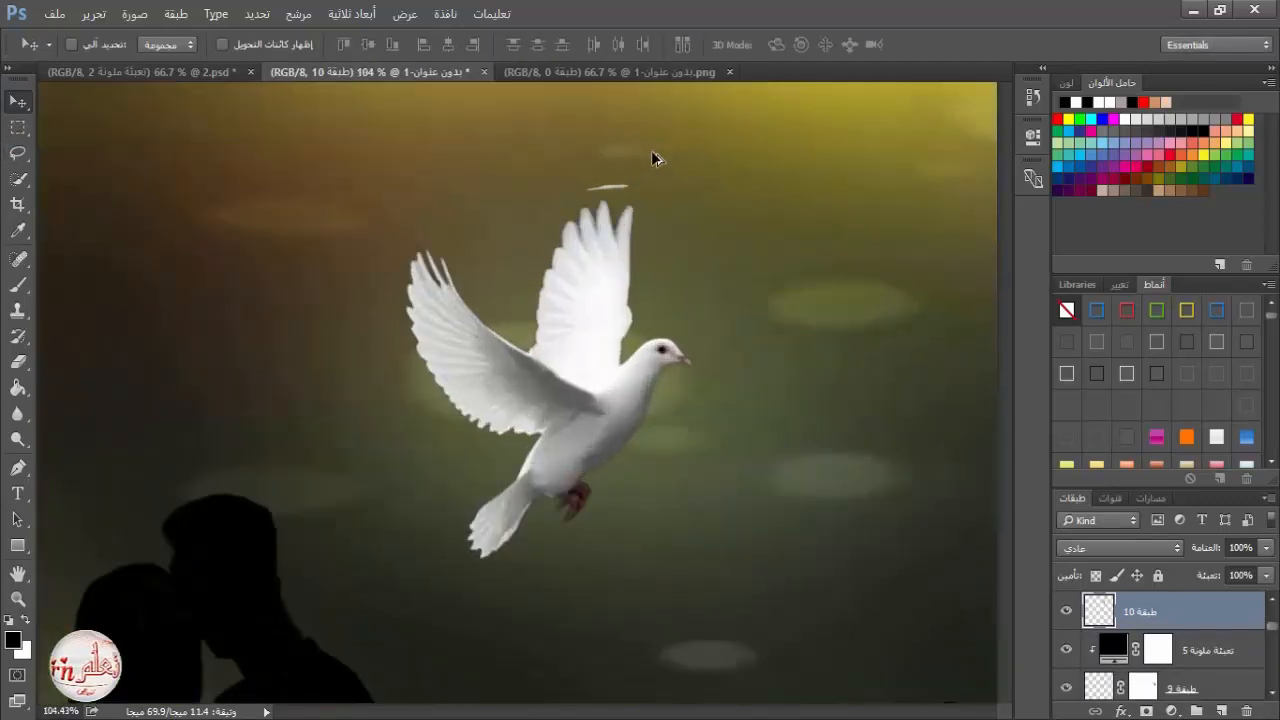
pyautogui.click(1145, 711)
pyautogui.click(18, 285)
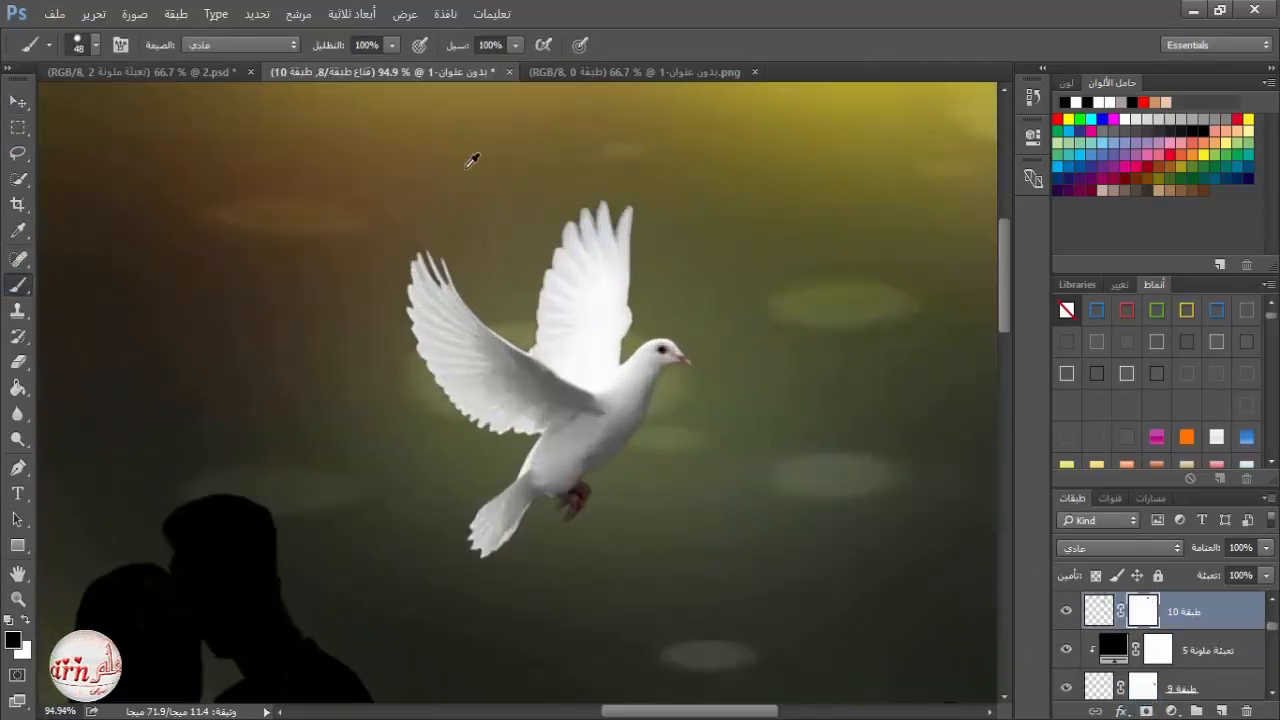
# Flip the flying white dove horizontally so that it faces the couple.
pyautogui.hotkey('ctrl', '0')
pyautogui.click(93, 14)
pyautogui.click(300, 374)
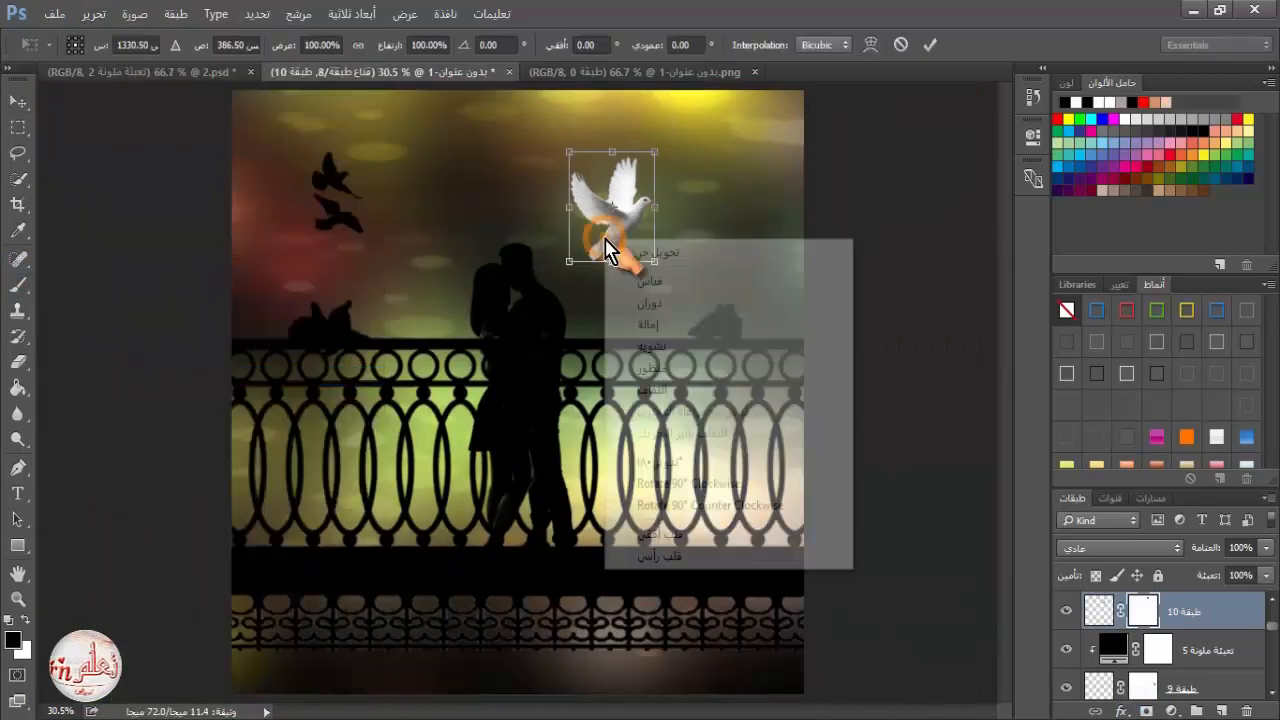
pyautogui.rightClick(608, 238)
pyautogui.click(672, 535)
# Scale the flying dove to 65.99%, rotate it slightly, and place it in the upper right of the sky.
pyautogui.click(93, 14)
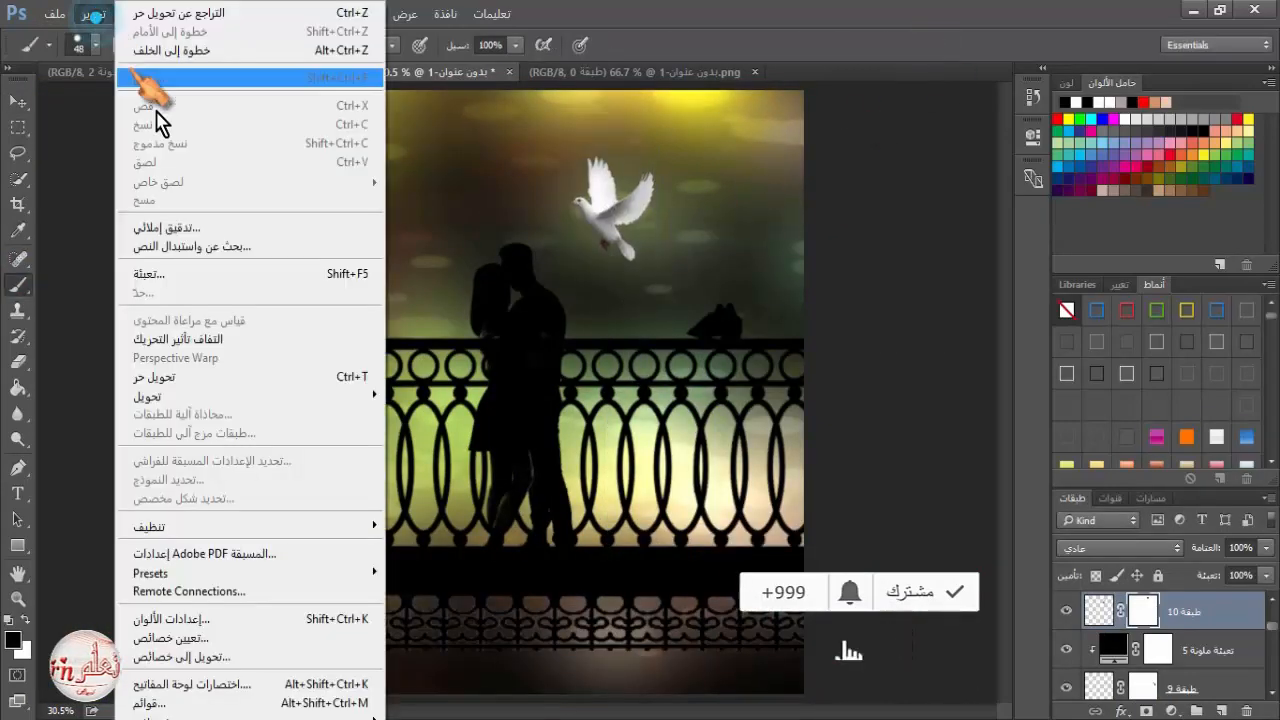
pyautogui.click(455, 108)
pyautogui.moveTo(570, 152); pyautogui.dragTo(583, 168)
pyautogui.moveTo(615, 212); pyautogui.dragTo(705, 180)
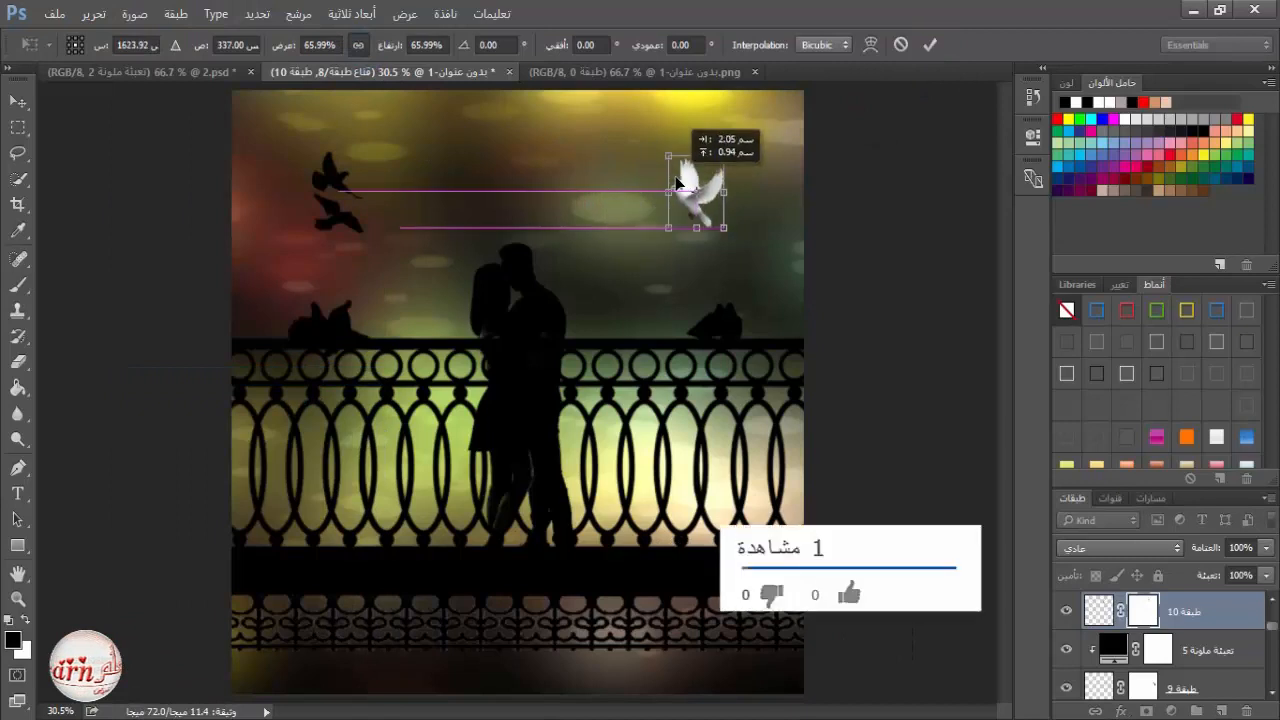
pyautogui.moveTo(780, 240); pyautogui.dragTo(738, 196)
pyautogui.click(929, 44)
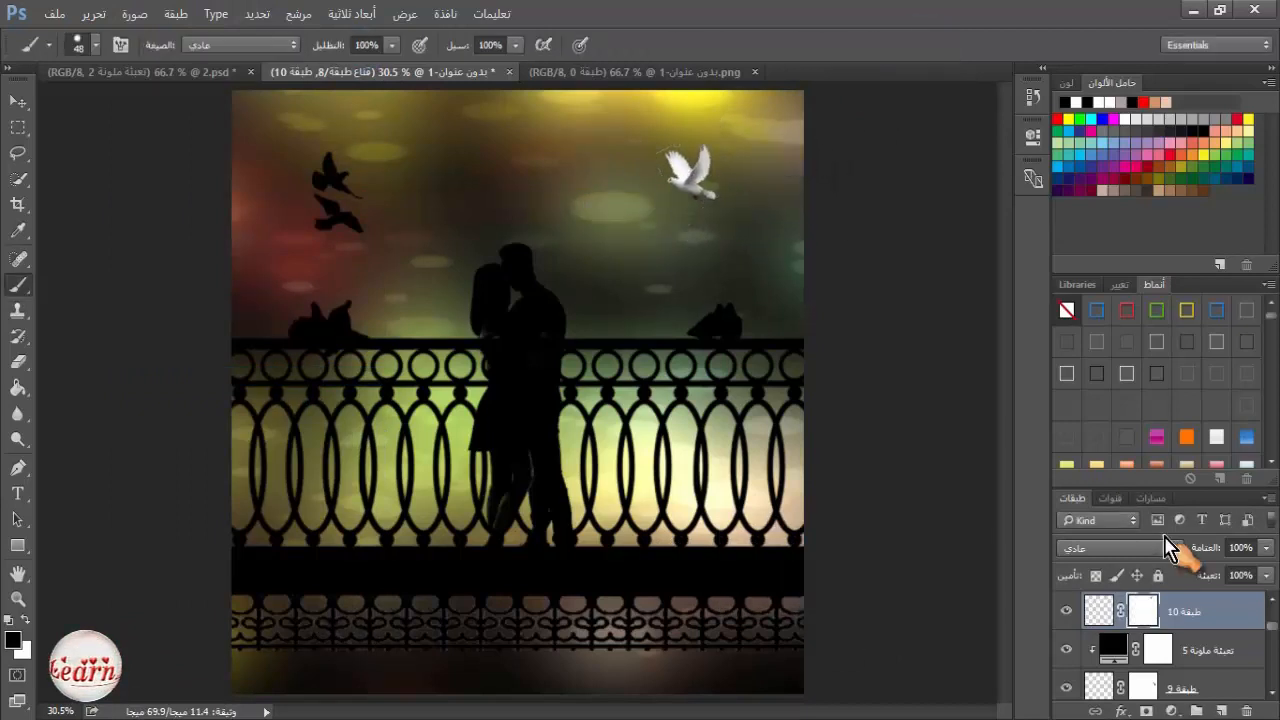
# Add a black solid color fill above the flying dove's layer and clip it to the dove.
pyautogui.click(1171, 710)
pyautogui.click(1143, 380)
pyautogui.click(1080, 229)
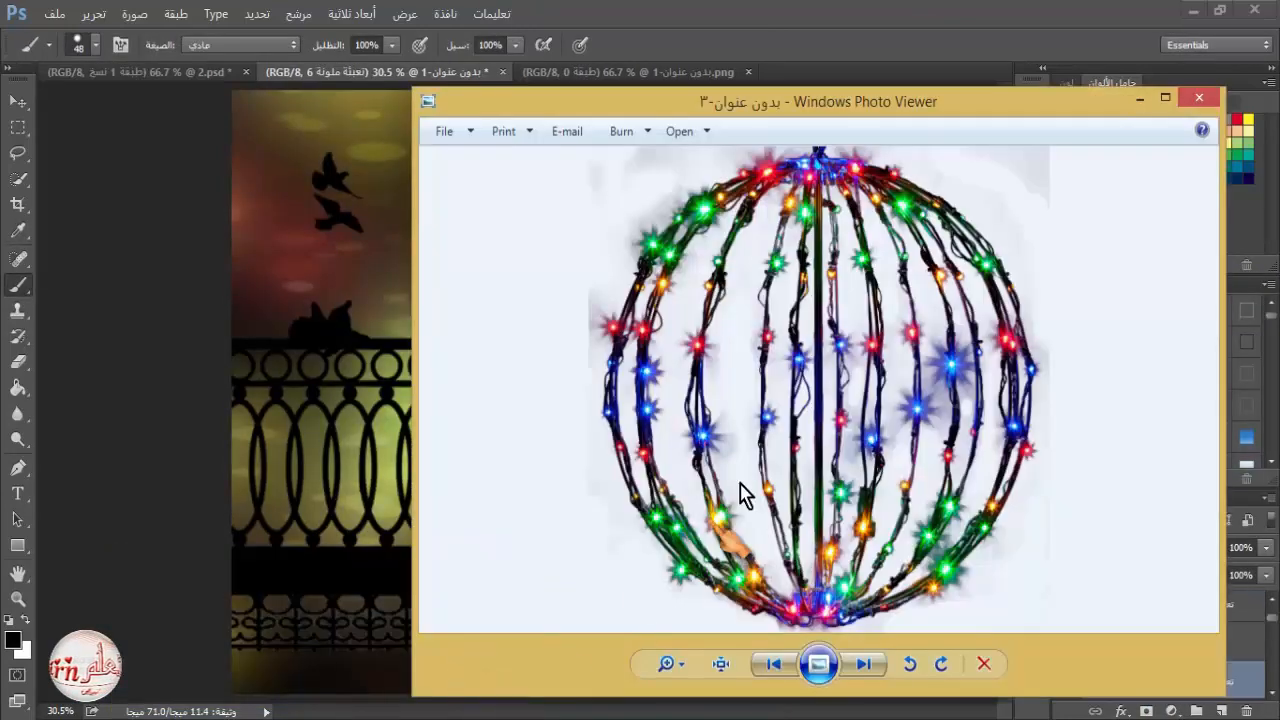
# Open the string-light globe picture from Windows Photo Viewer in Photoshop and close the bird image.
pyautogui.rightClick(756, 446)
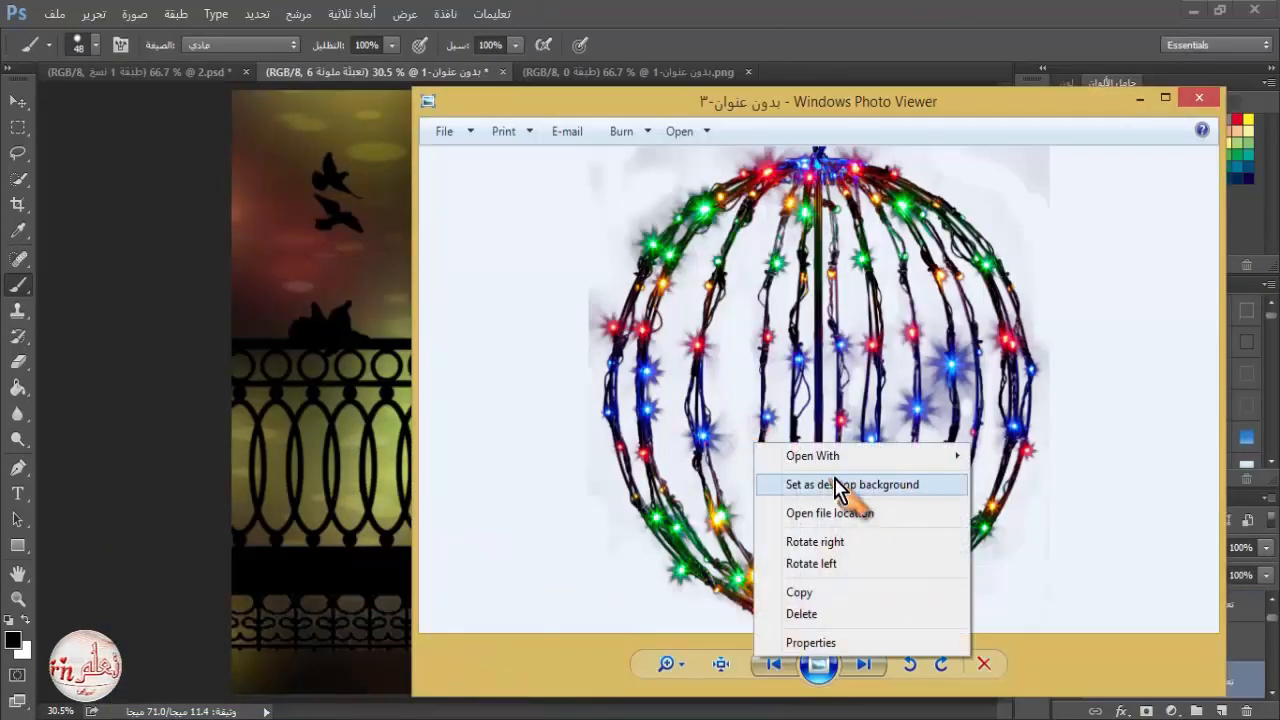
pyautogui.moveTo(812, 456)
pyautogui.click(1030, 521)
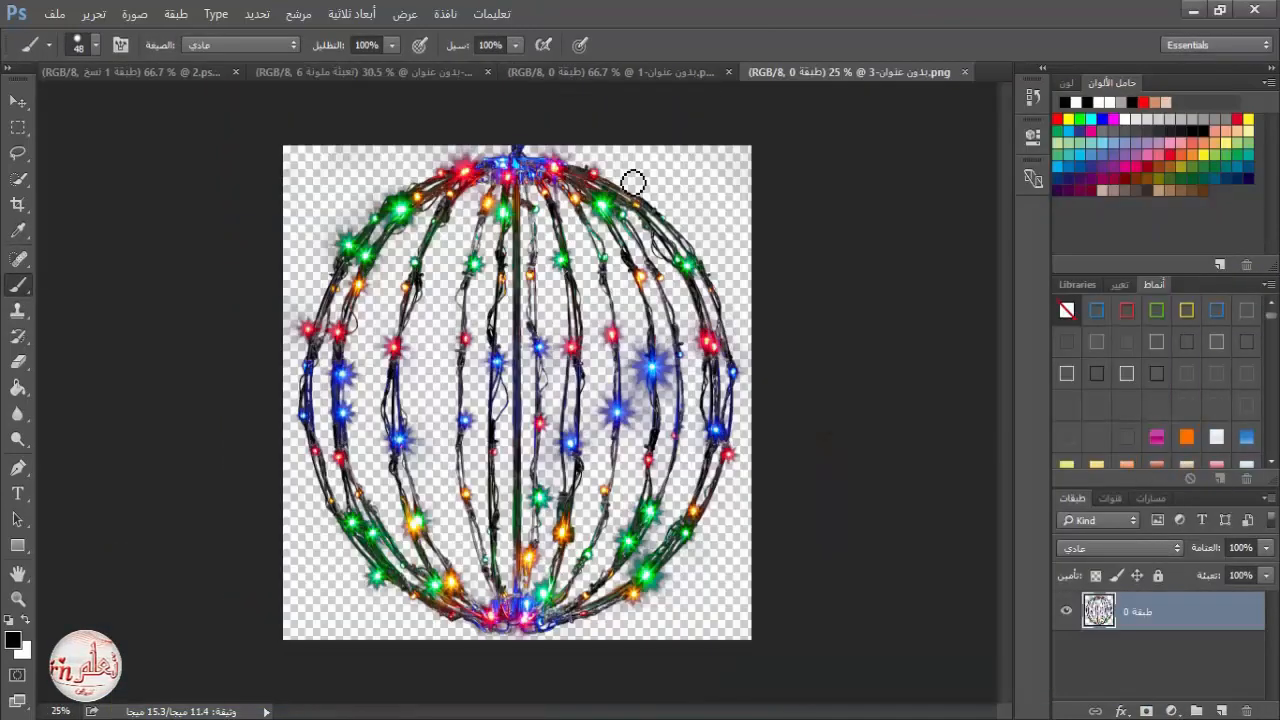
pyautogui.click(712, 72)
pyautogui.click(739, 72)
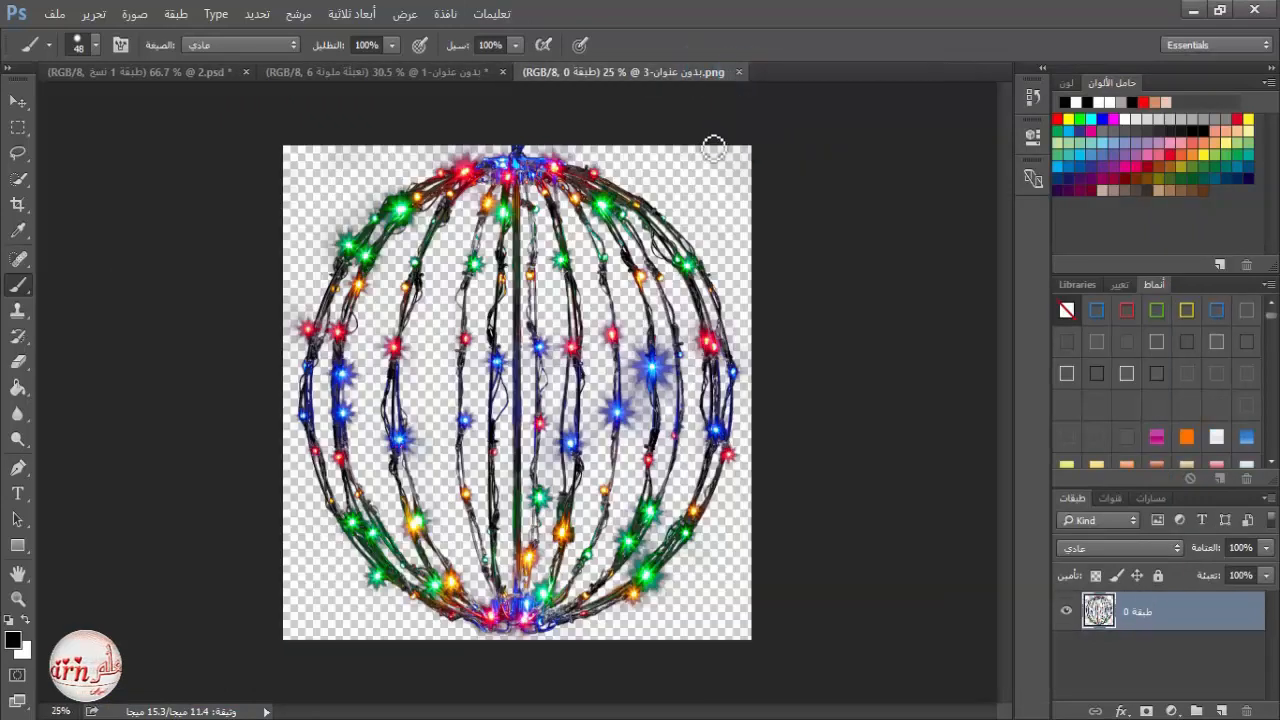
# Move the string-light globe into the silhouette composite as a new layer above the flying dove's black fill.
pyautogui.click(19, 102)
pyautogui.moveTo(520, 313)
pyautogui.mouseDown()
pyautogui.moveTo(454, 72)
pyautogui.moveTo(528, 310)
pyautogui.mouseUp()
pyautogui.hotkey('ctrl', '-')
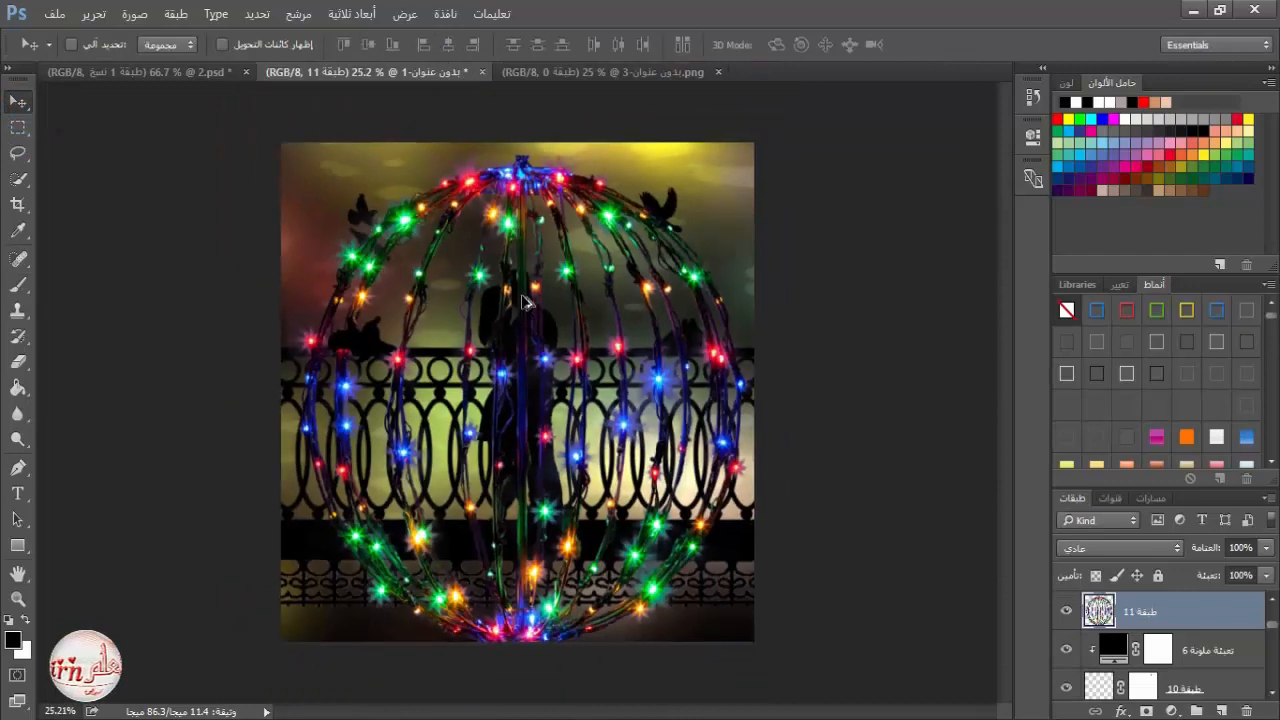
# Scale the string-light globe to 80.75% and center it over the couple with its base on the ledge.
pyautogui.hotkey('ctrl', 't')
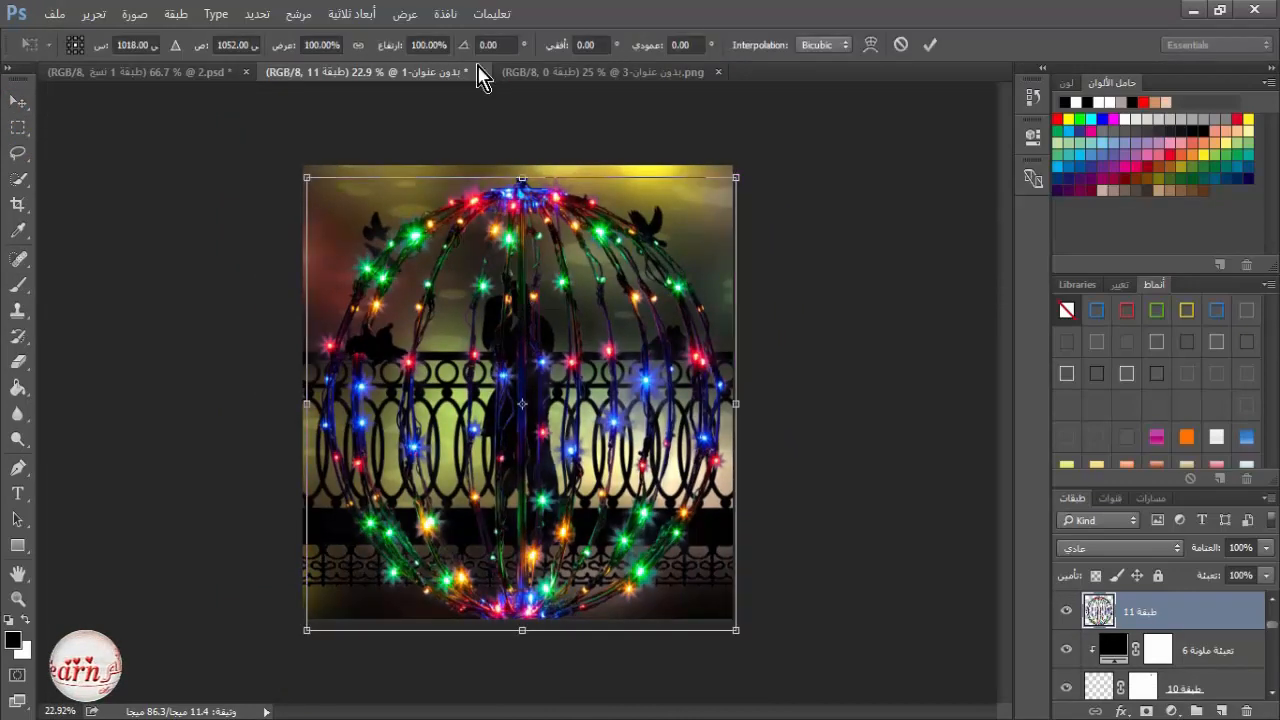
pyautogui.moveTo(307, 630); pyautogui.dragTo(369, 519)
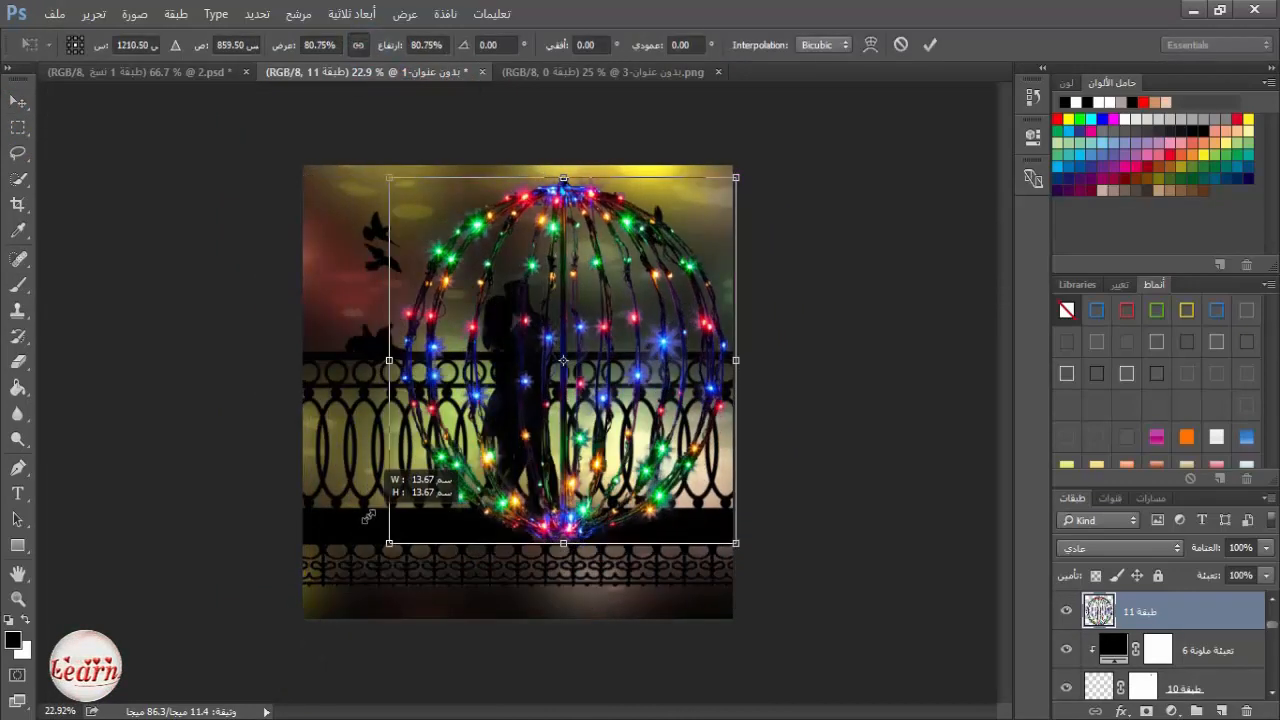
pyautogui.moveTo(640, 428); pyautogui.dragTo(597, 431)
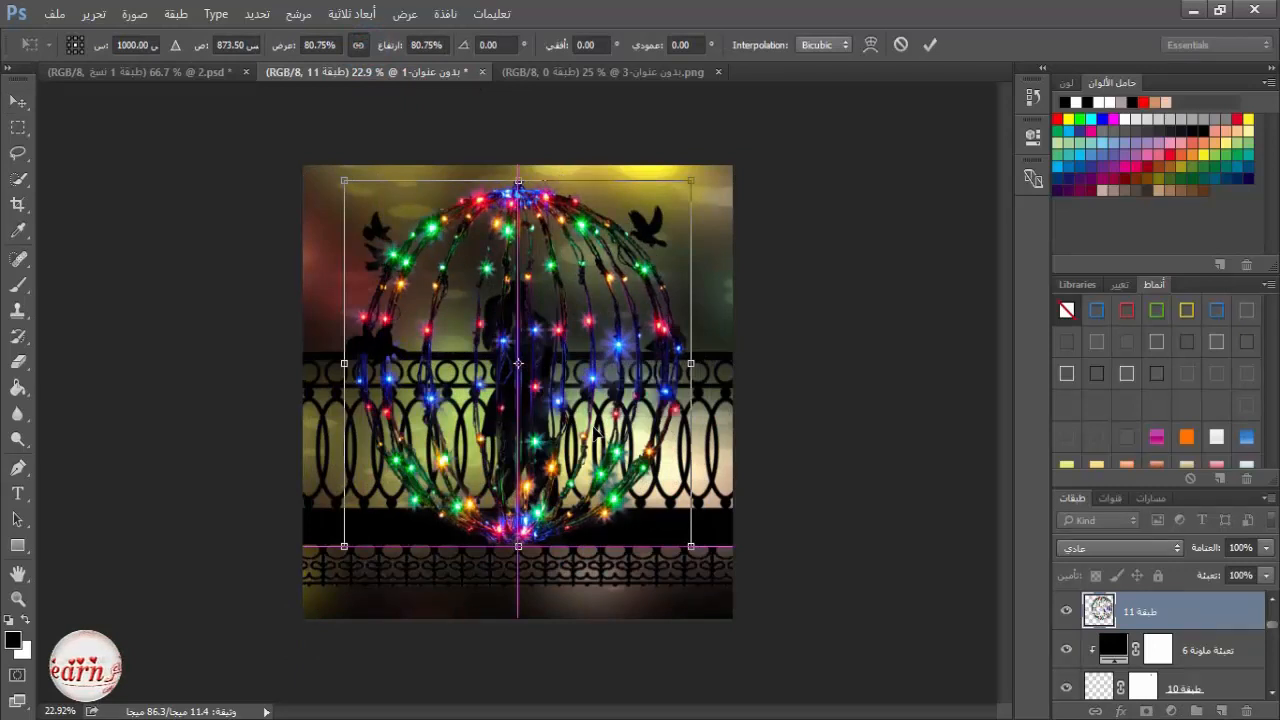
pyautogui.click(929, 44)
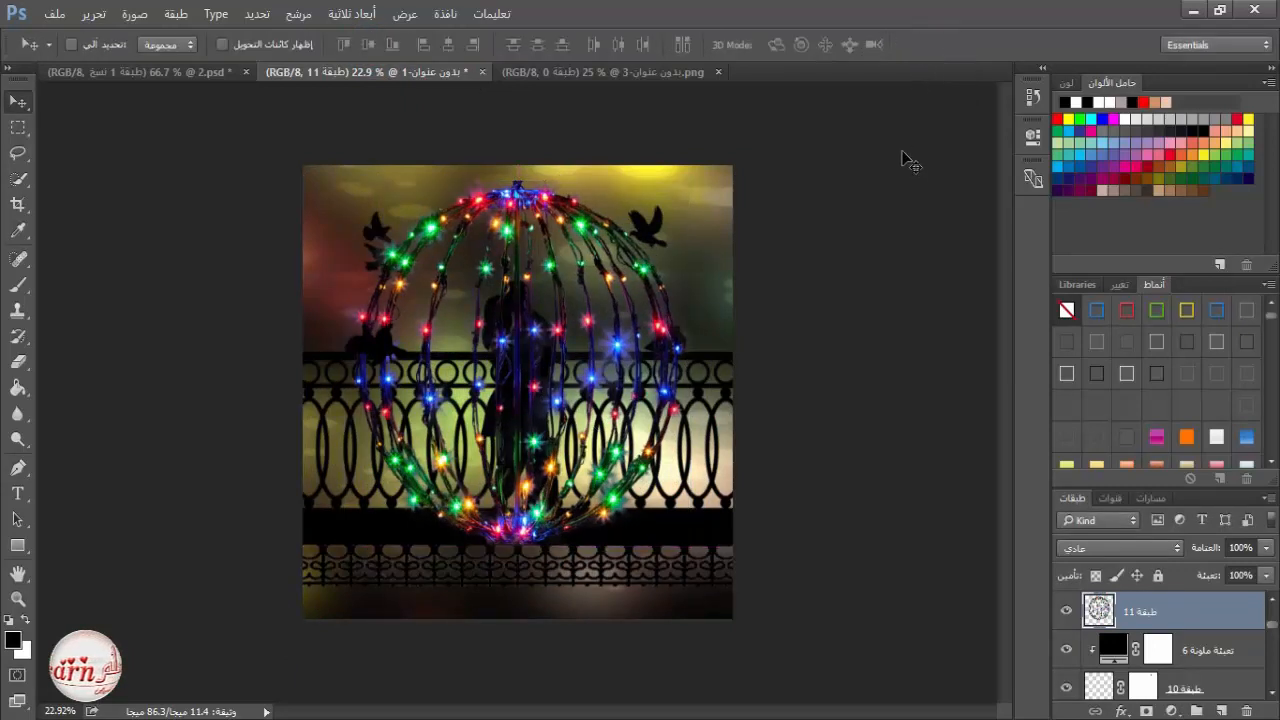
# Set the string-light globe's layer to Linear Dodge (Add) blending at 48% opacity.
pyautogui.click(1143, 550)
pyautogui.click(1114, 315)
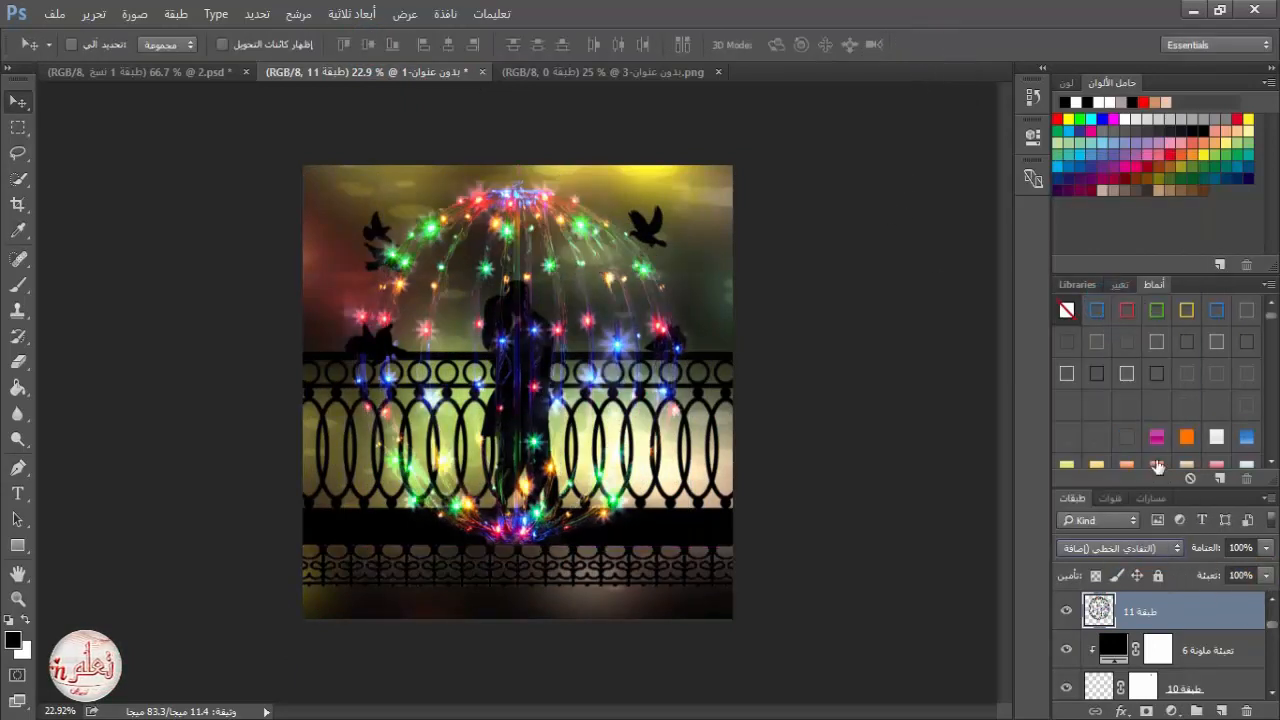
pyautogui.click(1260, 548)
pyautogui.moveTo(1225, 570); pyautogui.dragTo(1223, 570)
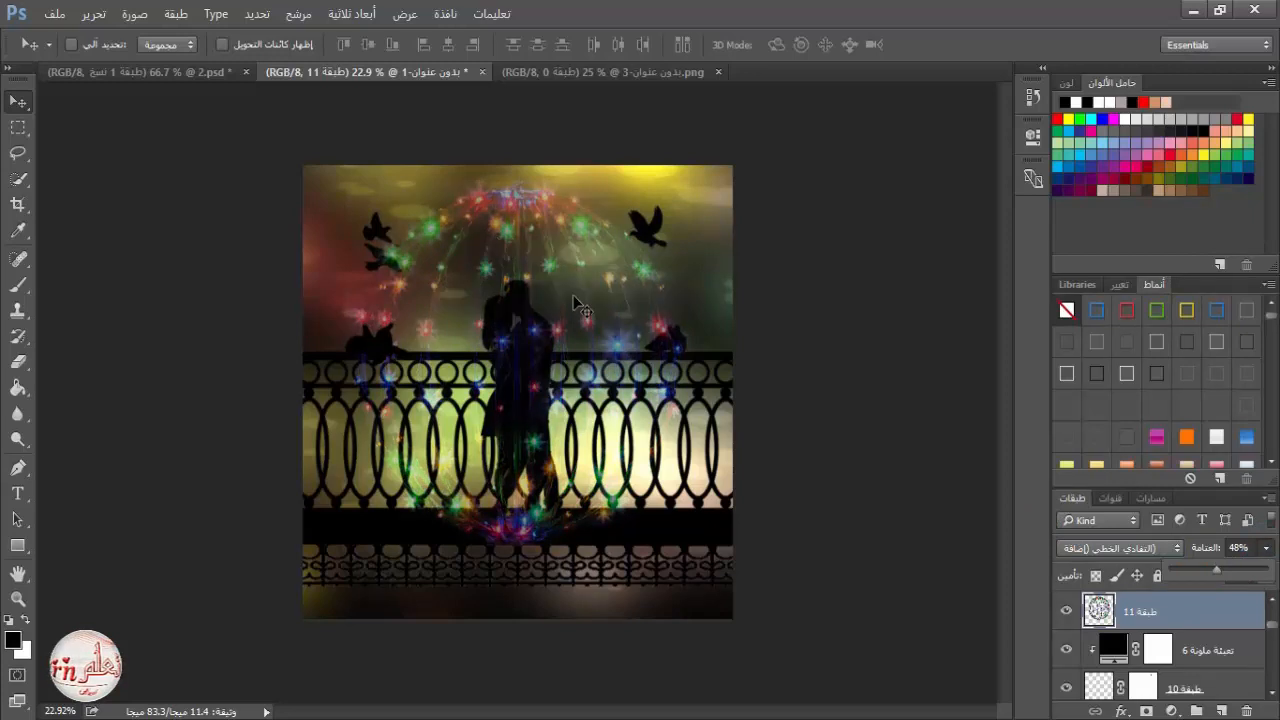
# Add a layer mask to the string-light globe and paint out the lights over the black ledge with a 136 px brush.
pyautogui.click(1146, 711)
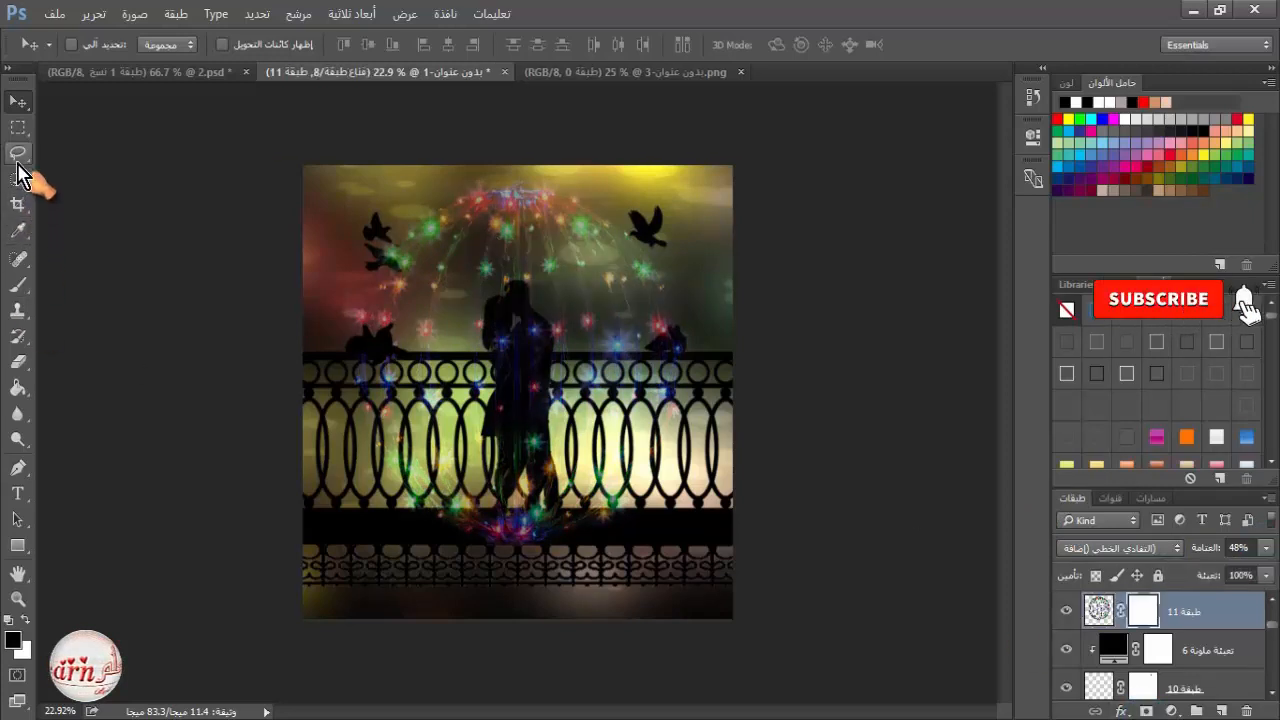
pyautogui.click(18, 284)
pyautogui.rightClick(570, 535)
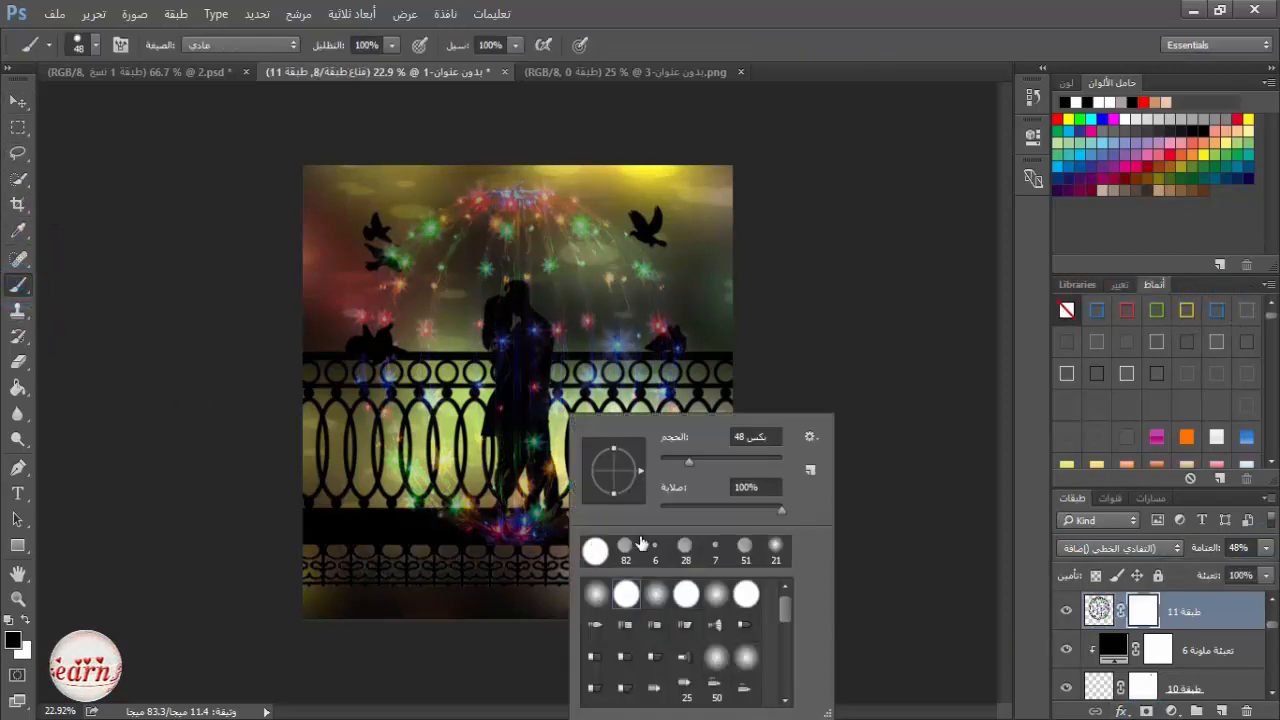
pyautogui.click(711, 460)
pyautogui.moveTo(712, 461); pyautogui.dragTo(731, 462)
pyautogui.moveTo(447, 529); pyautogui.dragTo(622, 526)
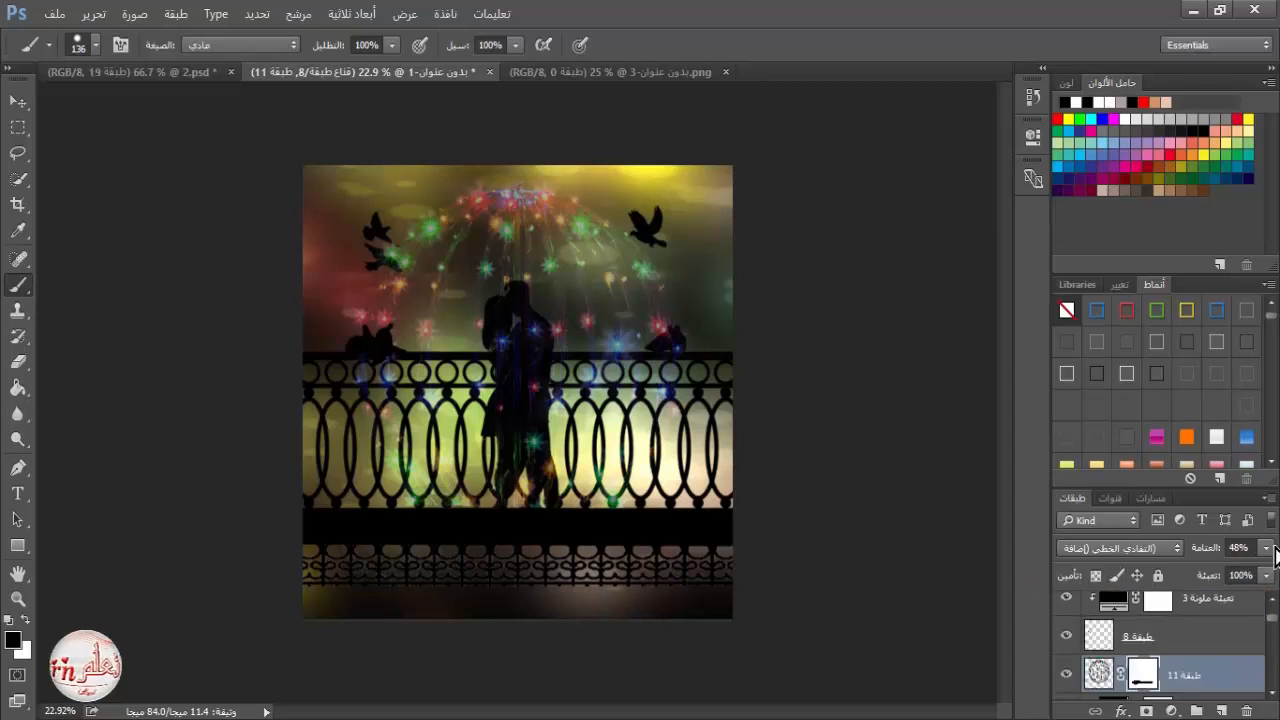
# Set the string-light globe's opacity to 74% and move its layer directly above the black fill layer تعبئة ملونة 3.
pyautogui.click(1266, 548)
pyautogui.moveTo(1221, 569); pyautogui.dragTo(1231, 570)
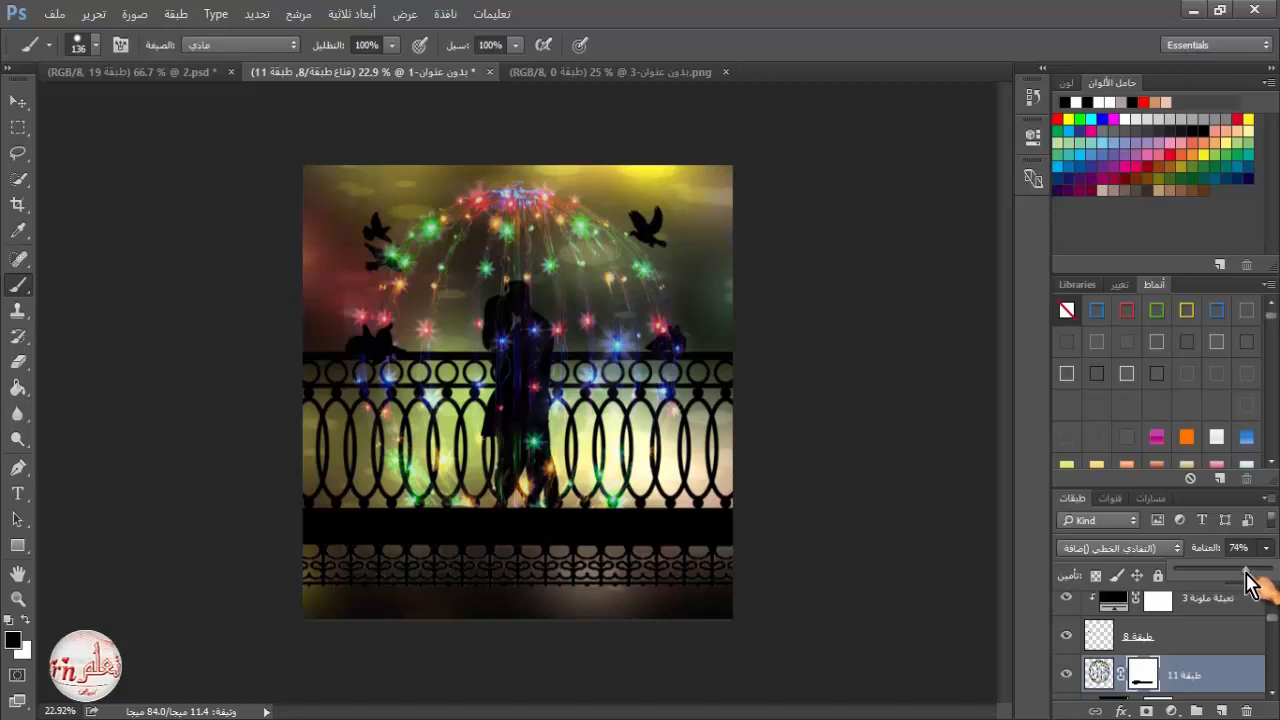
pyautogui.scroll(1, 1192, 640)
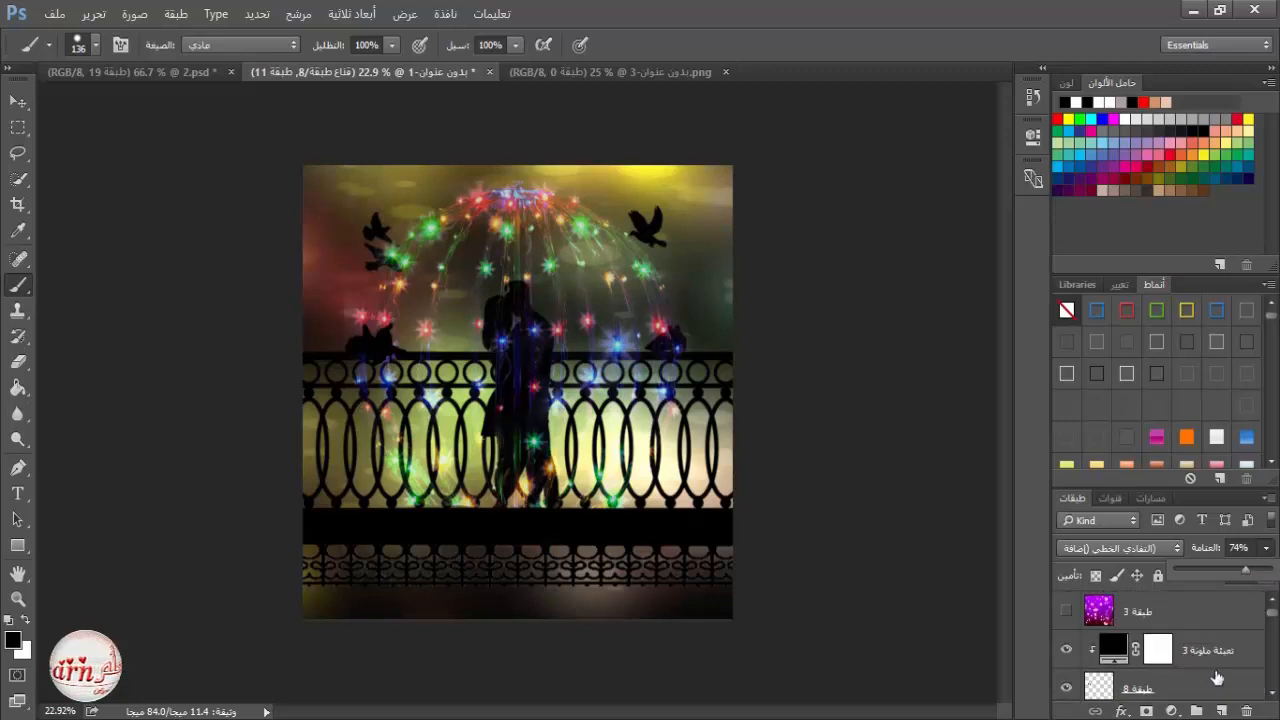
pyautogui.scroll(-2, 1194, 656)
pyautogui.moveTo(1193, 652)
pyautogui.mouseDown()
pyautogui.moveTo(1191, 597)
pyautogui.moveTo(1190, 640)
pyautogui.mouseUp()
pyautogui.scroll(-1, 1183, 643)
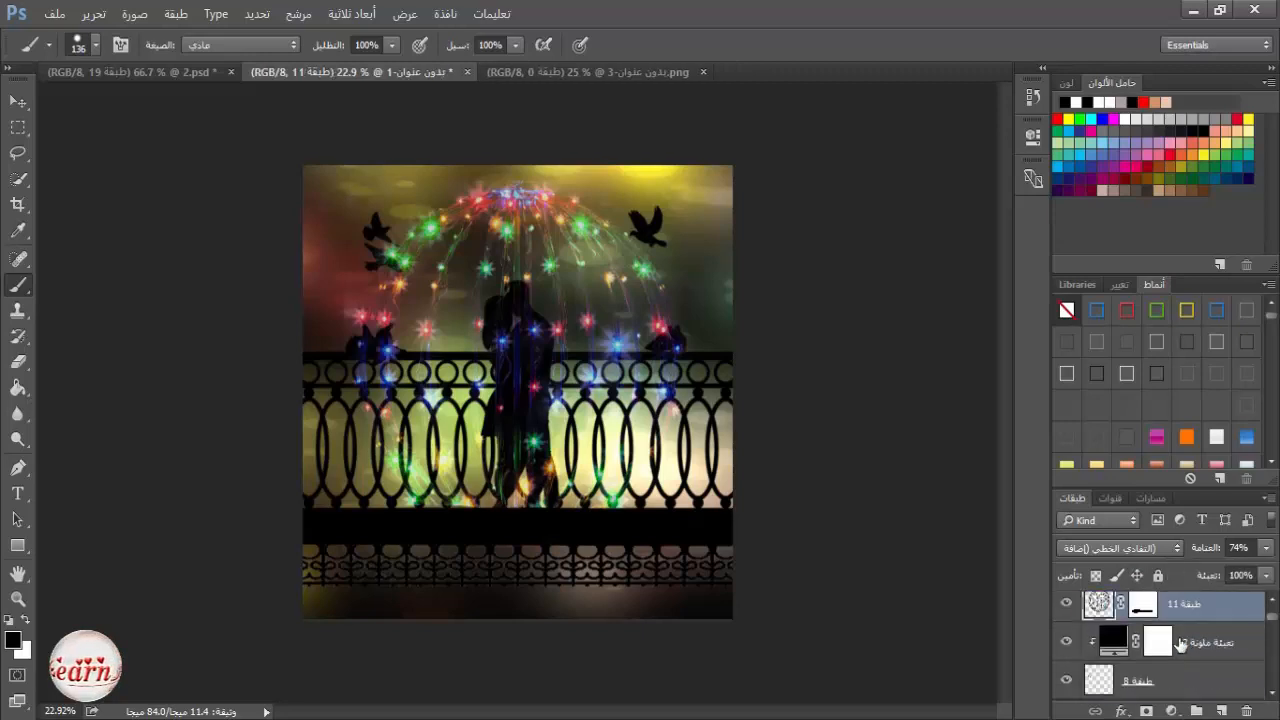
pyautogui.click(1067, 605)
pyautogui.click(1067, 606)
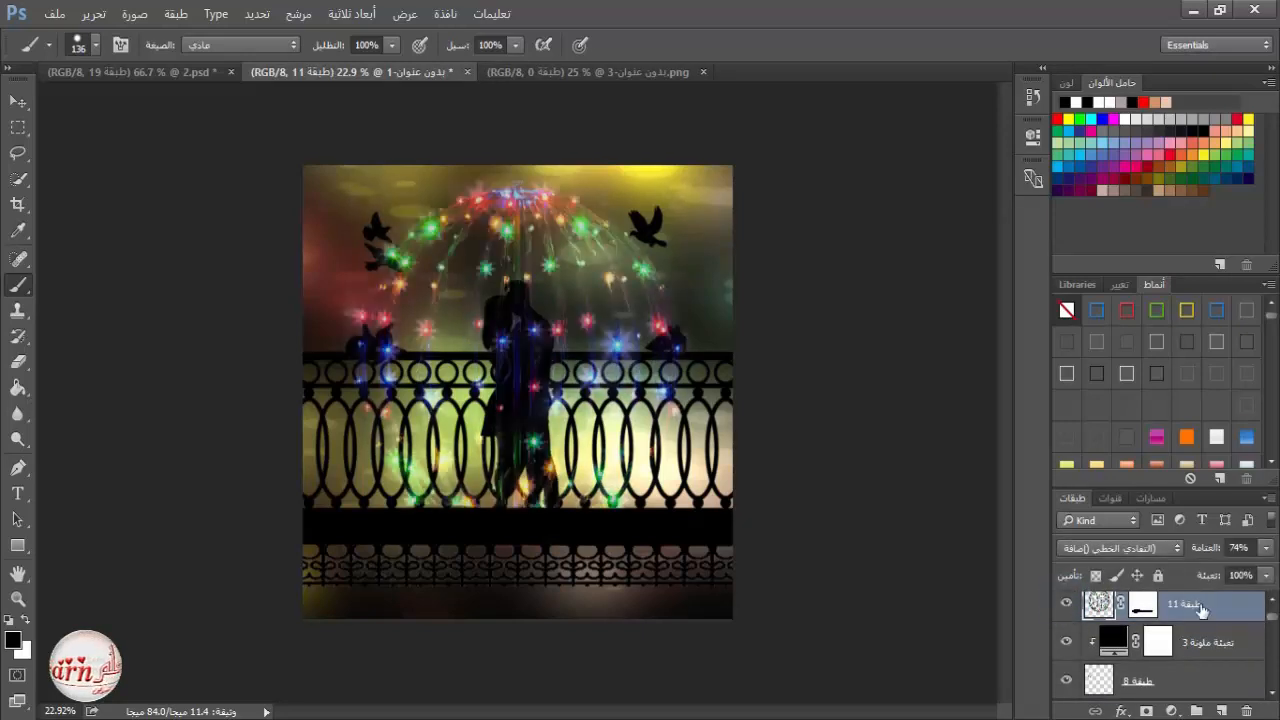
# Show the purple hearts layer طبقة 3 above the string-light globe and choose Overlay (تغشية) as its blend mode.
pyautogui.scroll(1, 1195, 618)
pyautogui.click(1163, 614)
pyautogui.click(1066, 612)
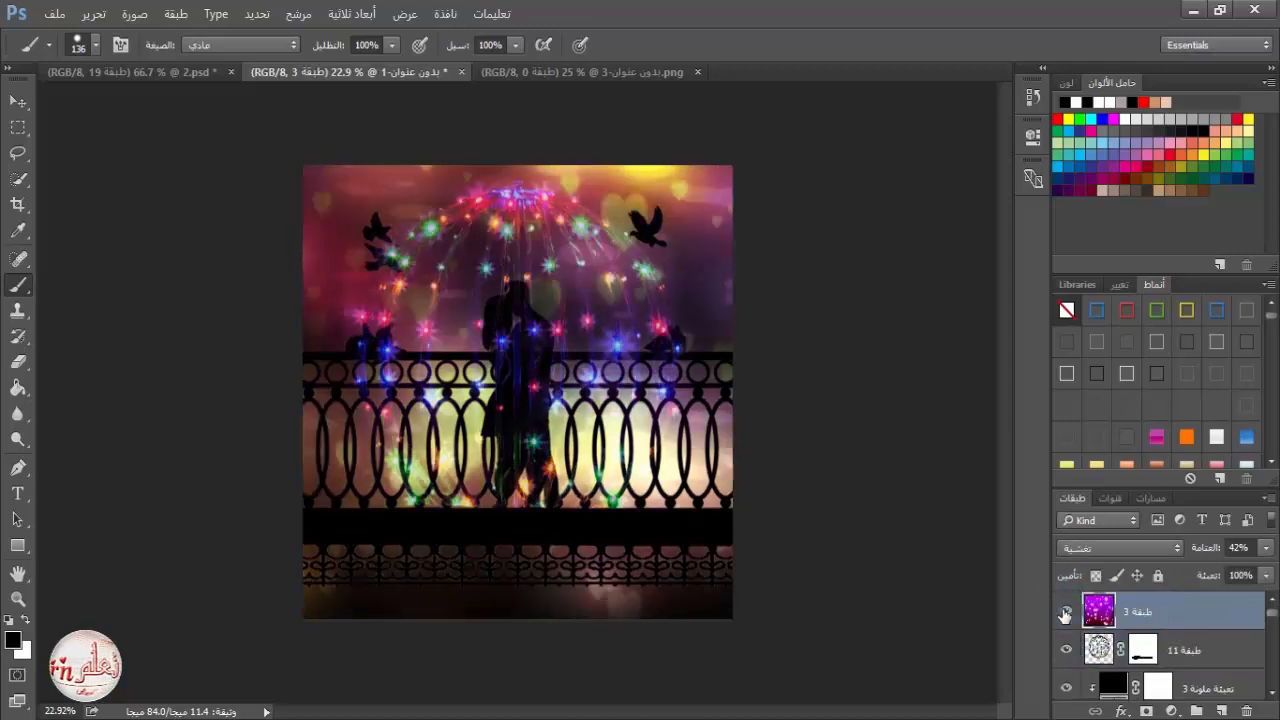
pyautogui.click(1105, 550)
pyautogui.click(1087, 342)
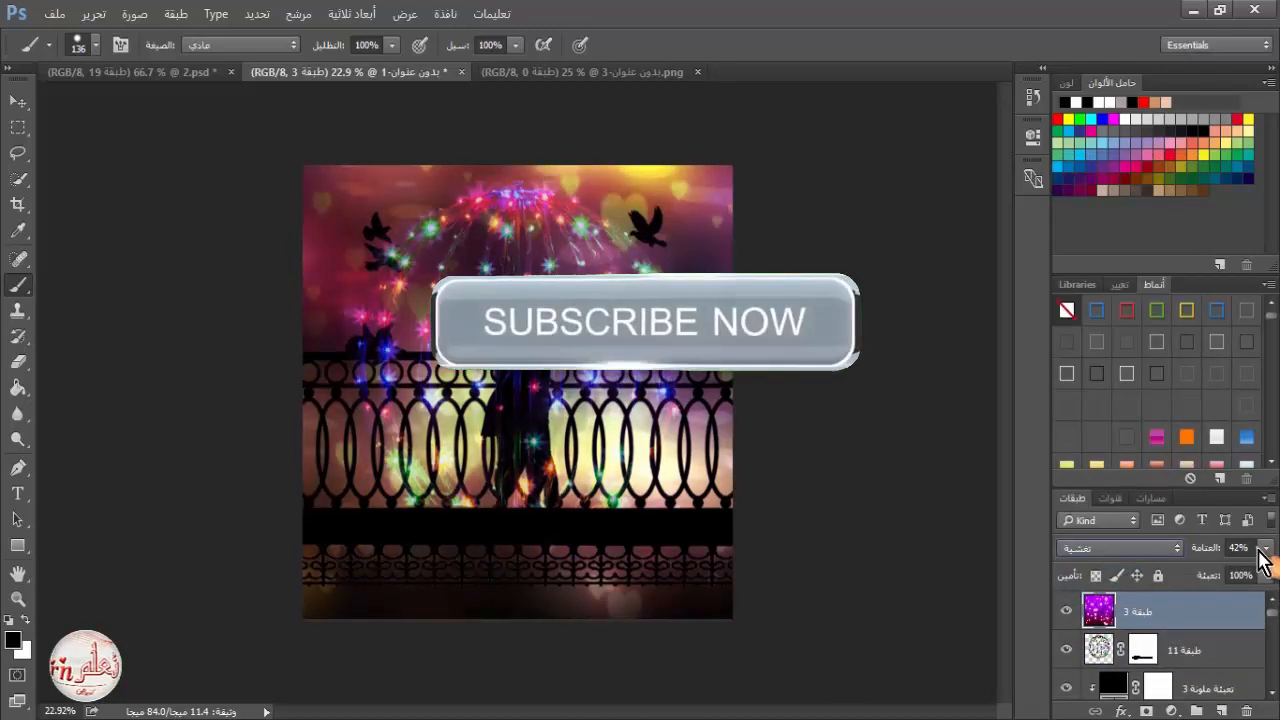
pyautogui.click(1263, 549)
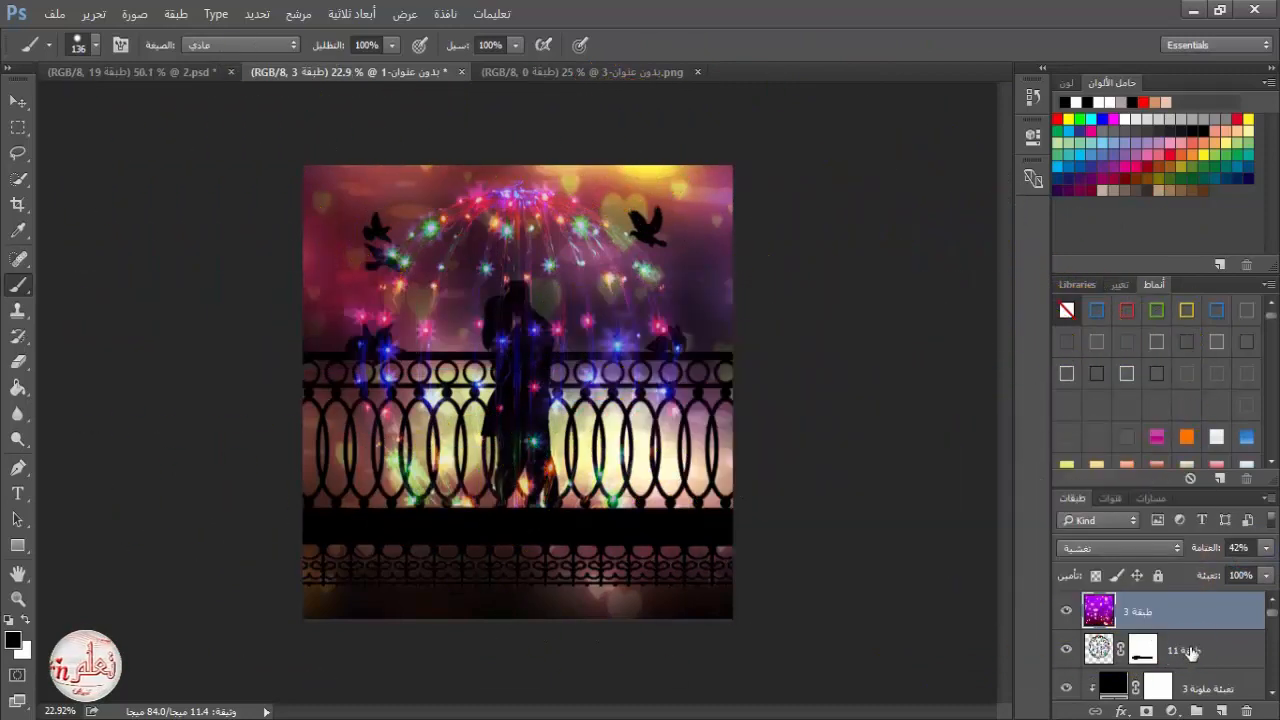
# Compare the composite with the string-light globe hidden and shown, and inspect the overall image under the purple hearts overlay.
pyautogui.click(1188, 651)
pyautogui.click(1066, 650)
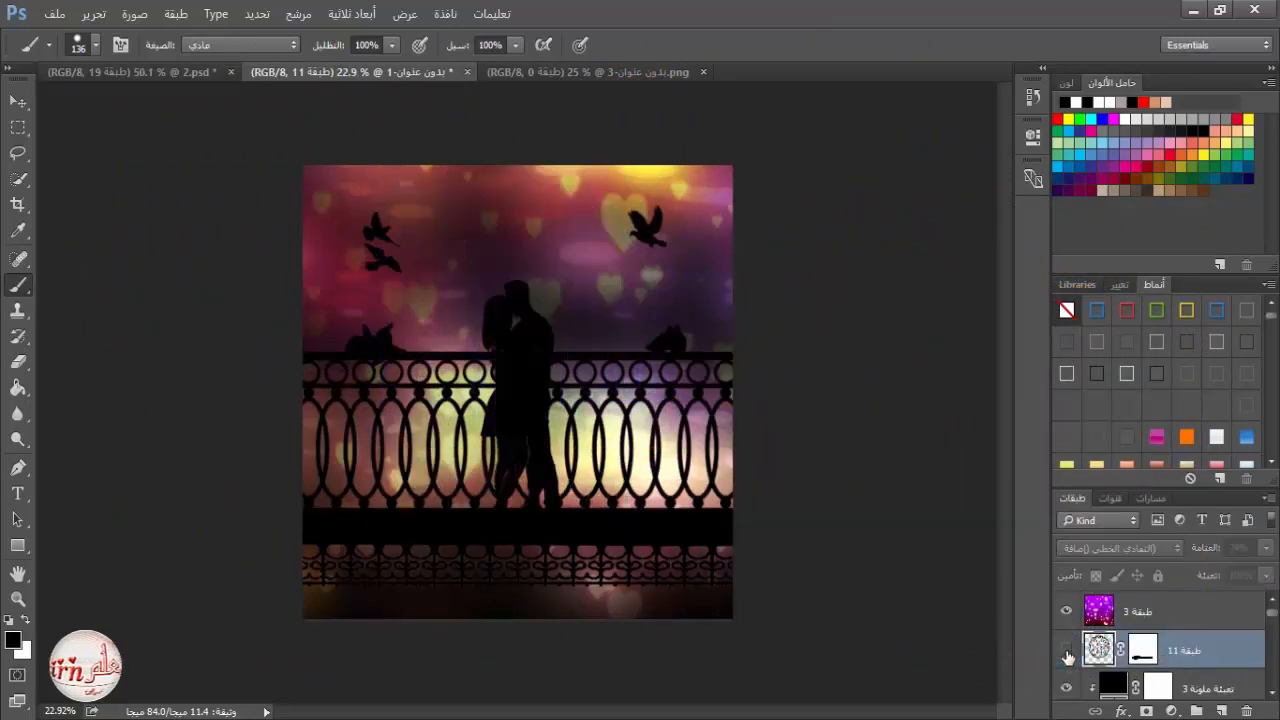
pyautogui.click(1066, 650)
pyautogui.click(1066, 650)
pyautogui.click(1066, 650)
pyautogui.click(1125, 611)
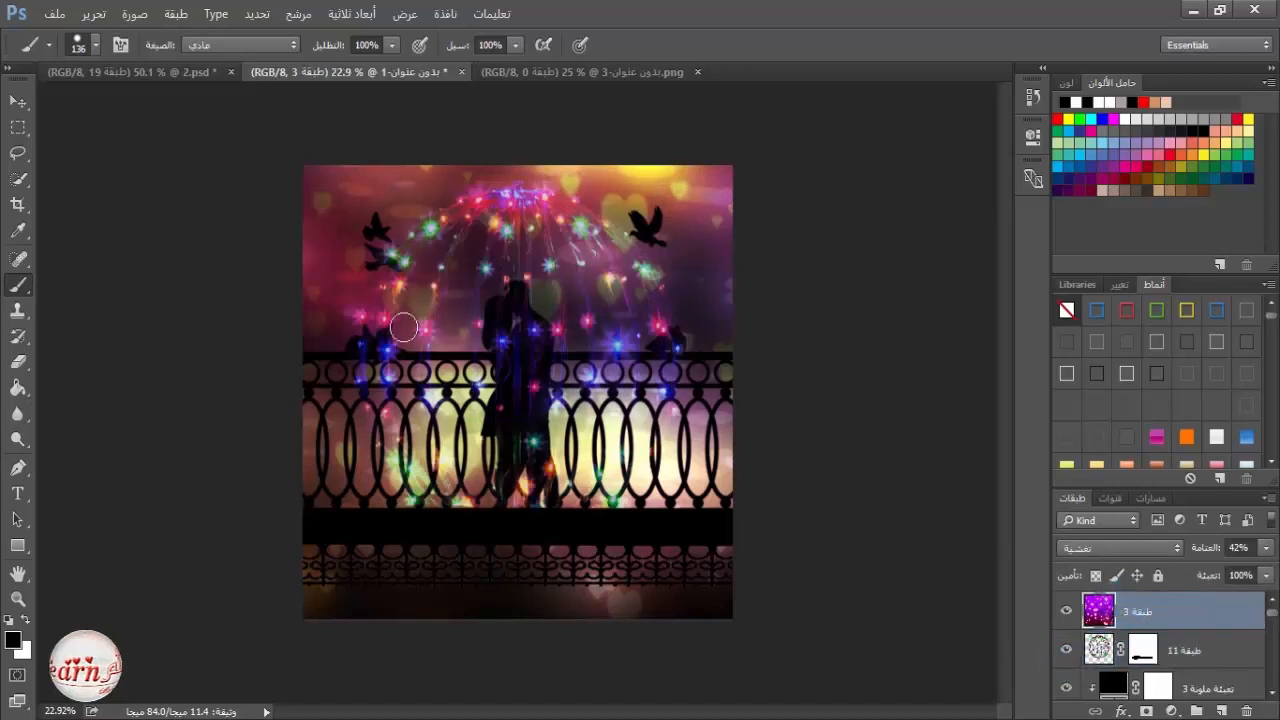
pyautogui.click(18, 104)
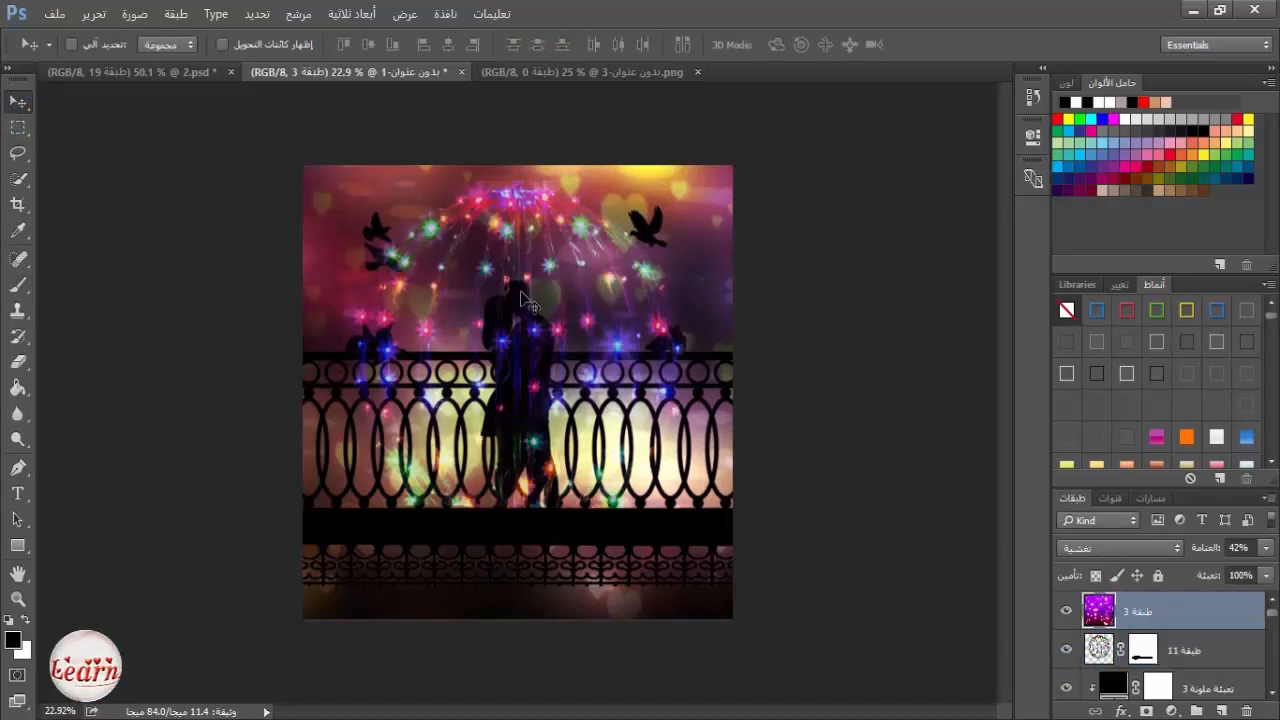
pyautogui.press('ctrl')
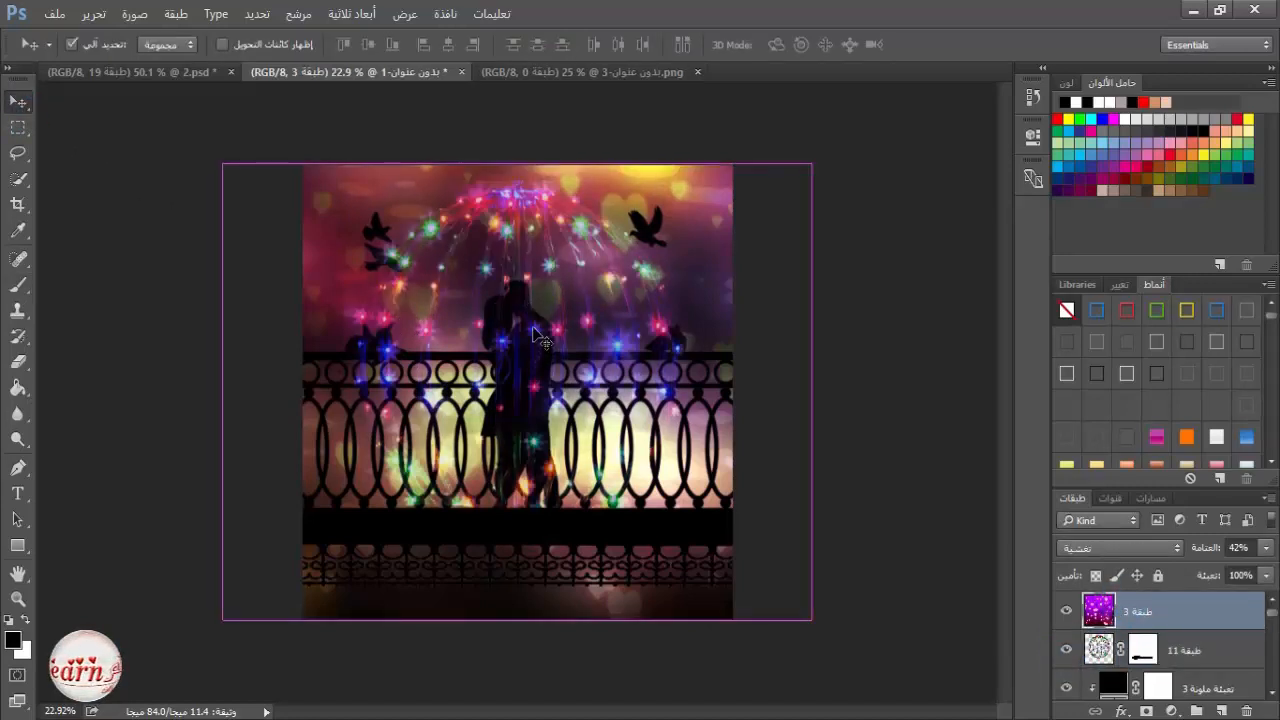
pyautogui.scroll(3, 540, 340)
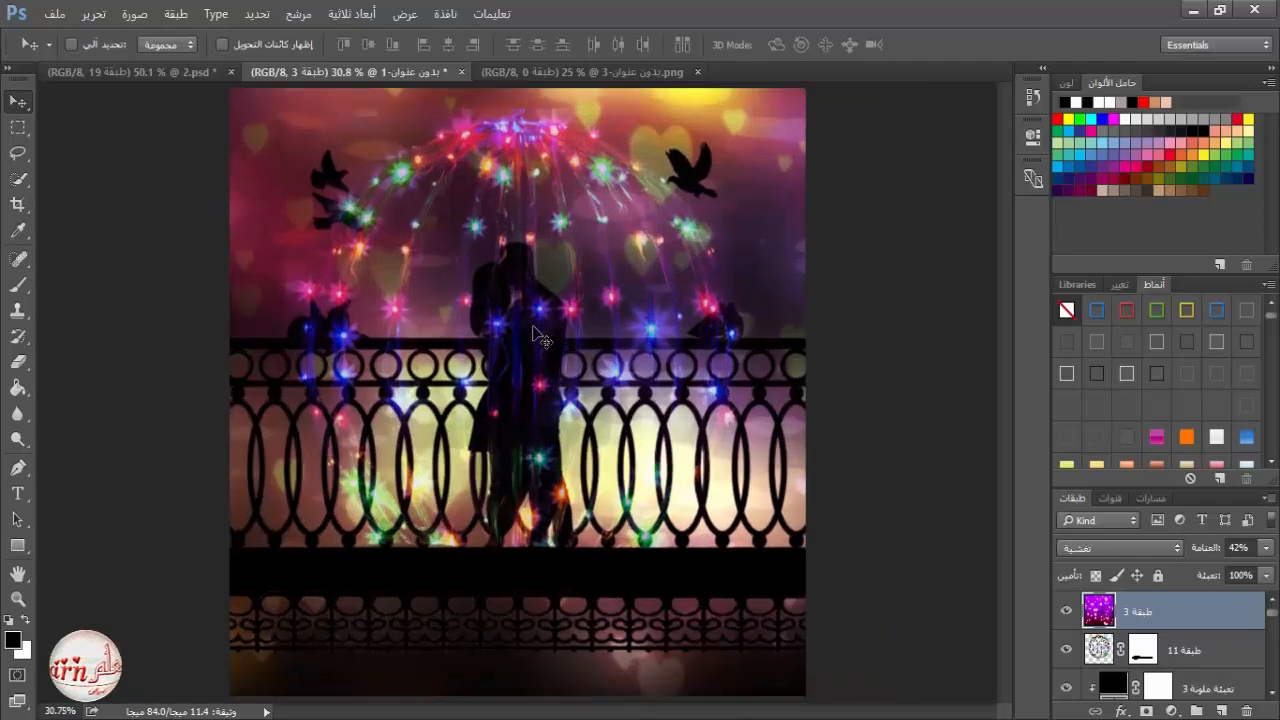
pyautogui.scroll(-1, 540, 340)
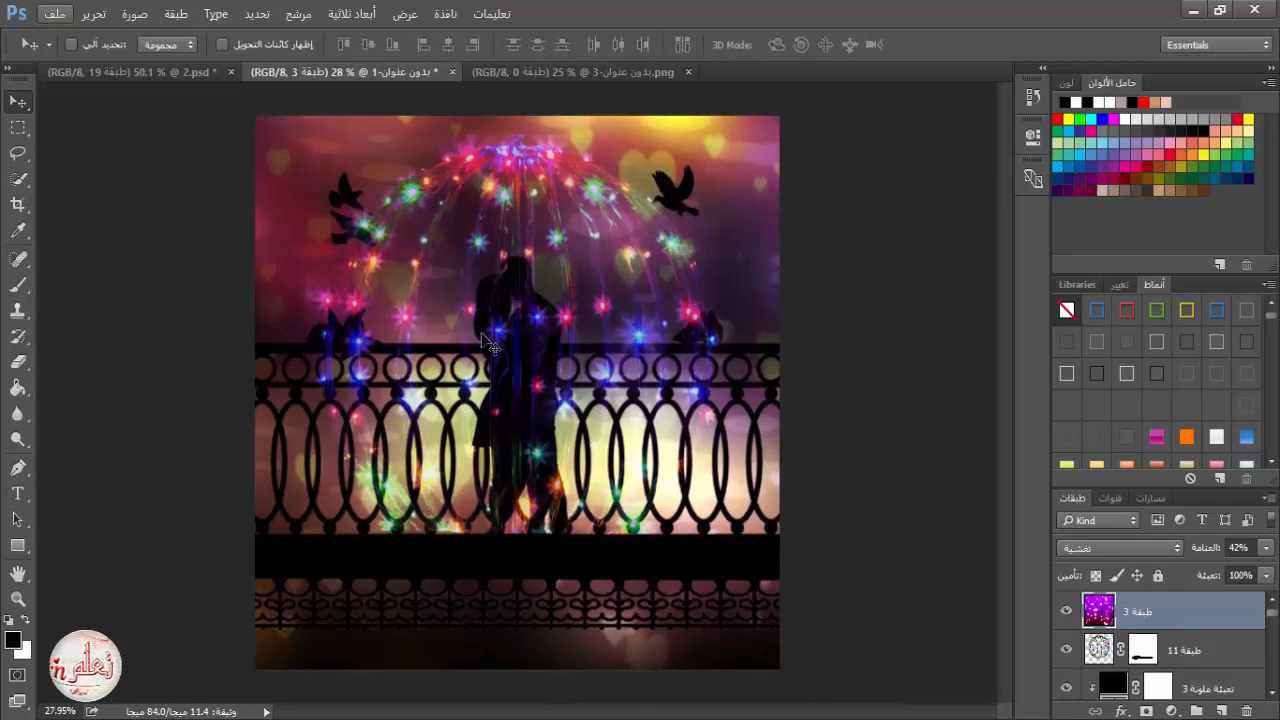
# Switch to the YouTube video page in Chrome, subscribe to the تعلم Learn channel and enable all notifications for it.
pyautogui.click(1191, 14)
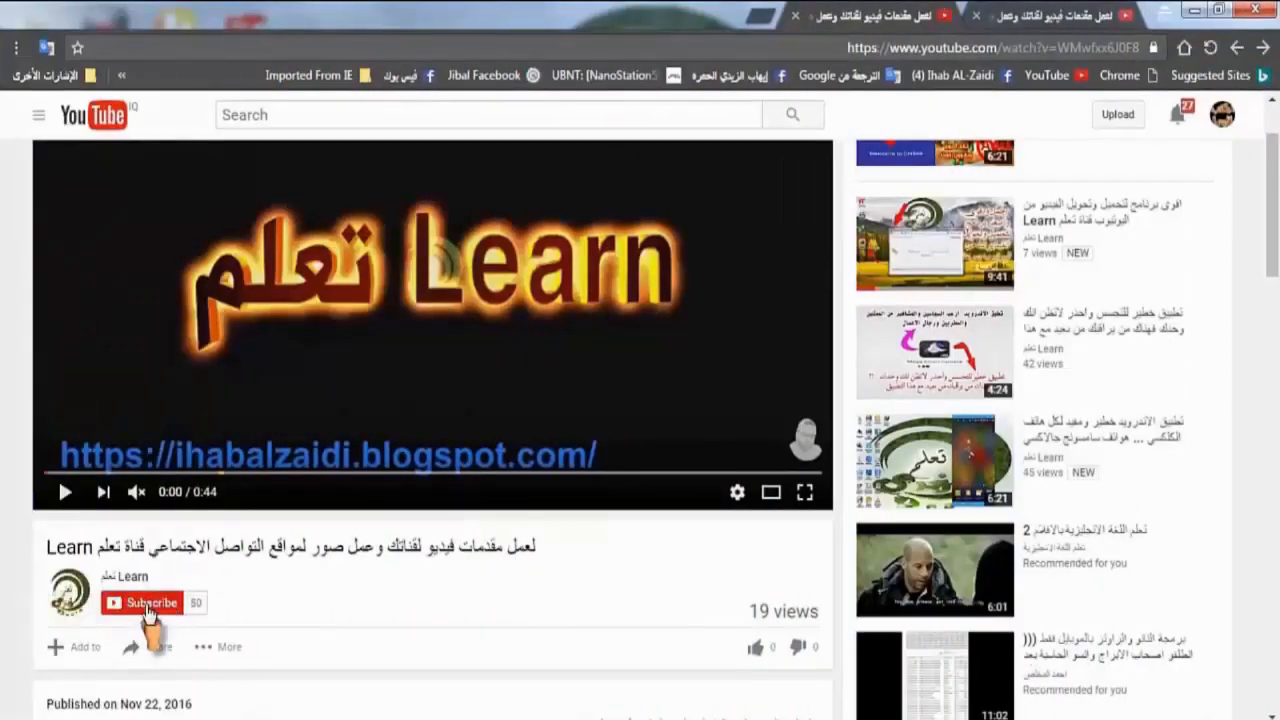
pyautogui.click(147, 608)
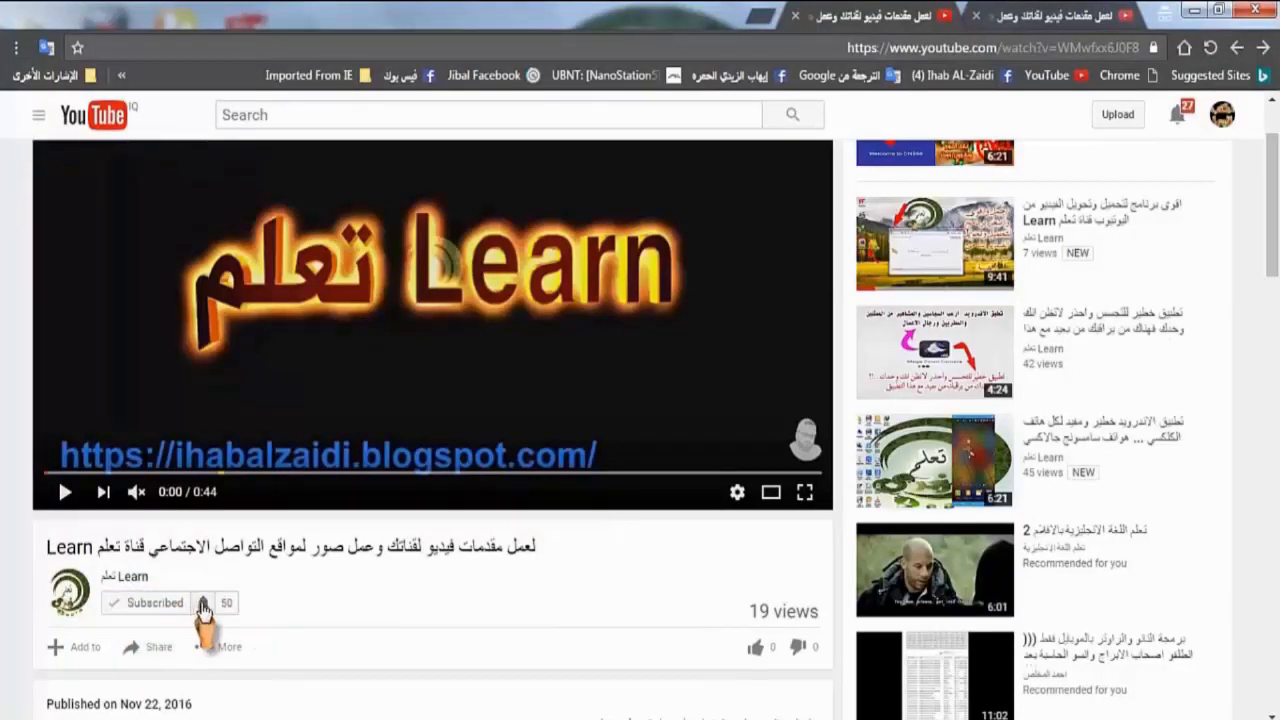
pyautogui.click(204, 606)
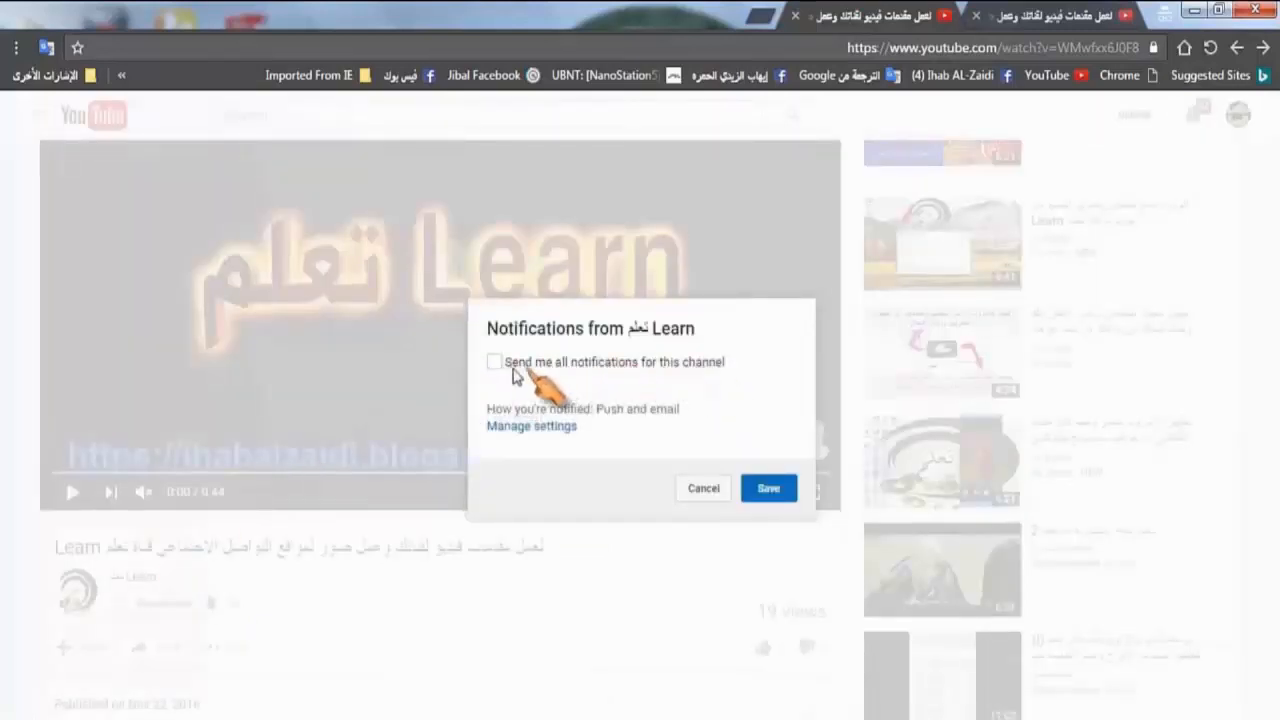
pyautogui.click(767, 492)
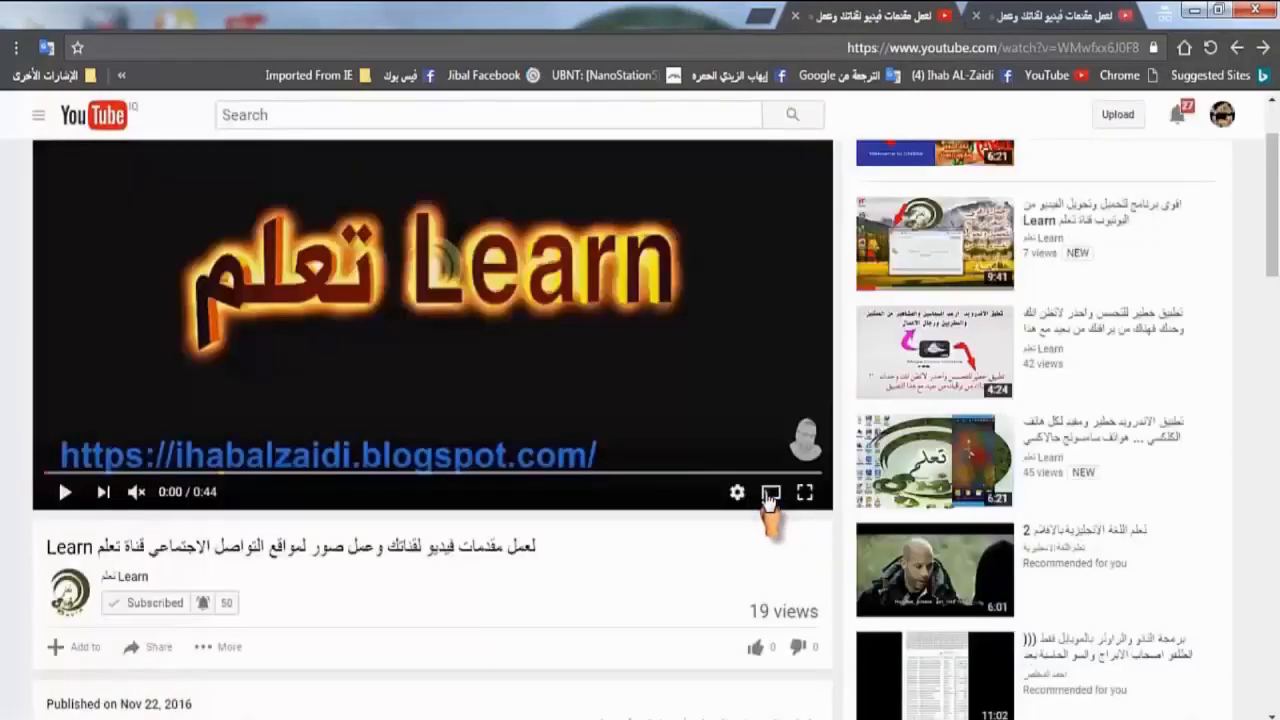
# Like the تعلم Learn video and open its sharing options.
pyautogui.scroll(-1, 560, 522)
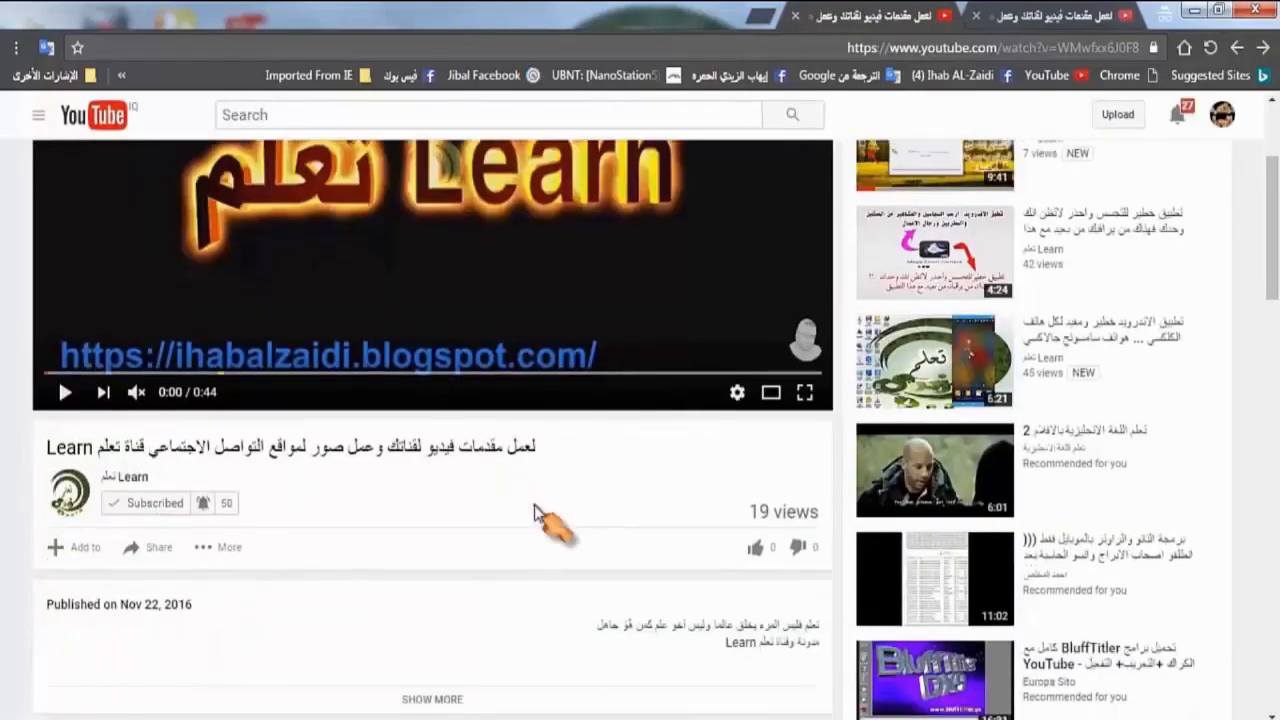
pyautogui.scroll(-1, 545, 515)
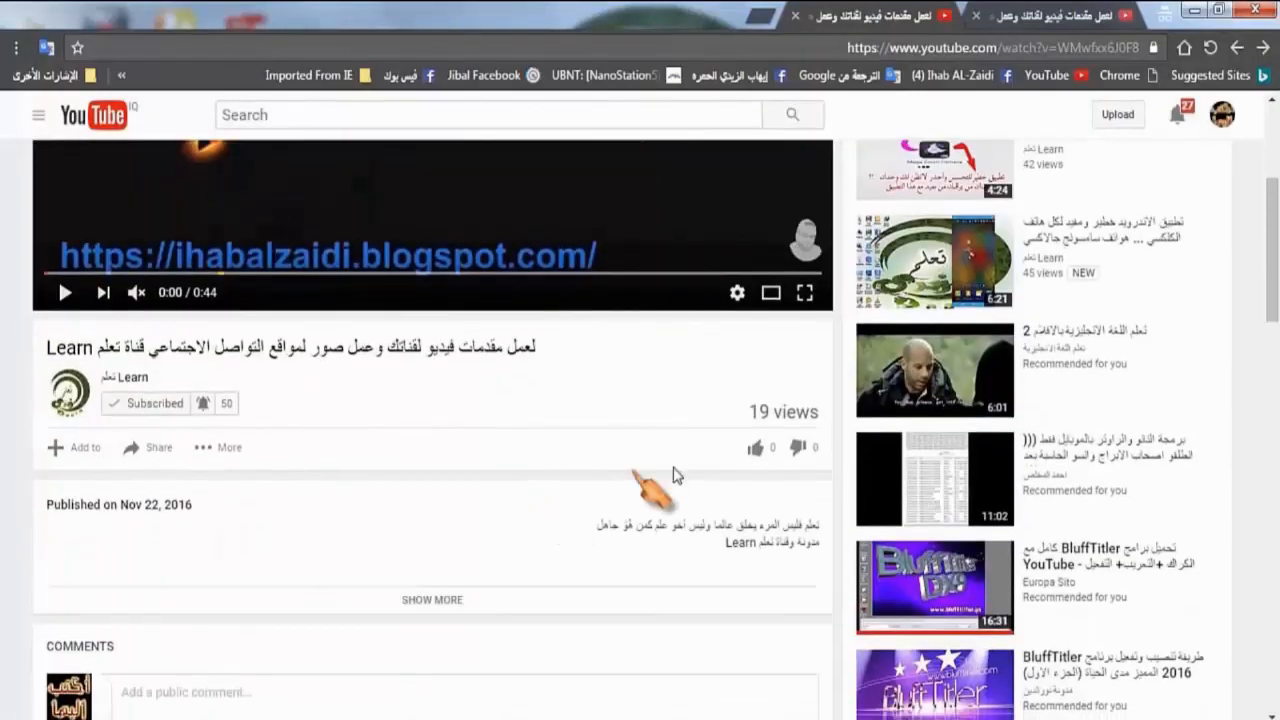
pyautogui.click(757, 450)
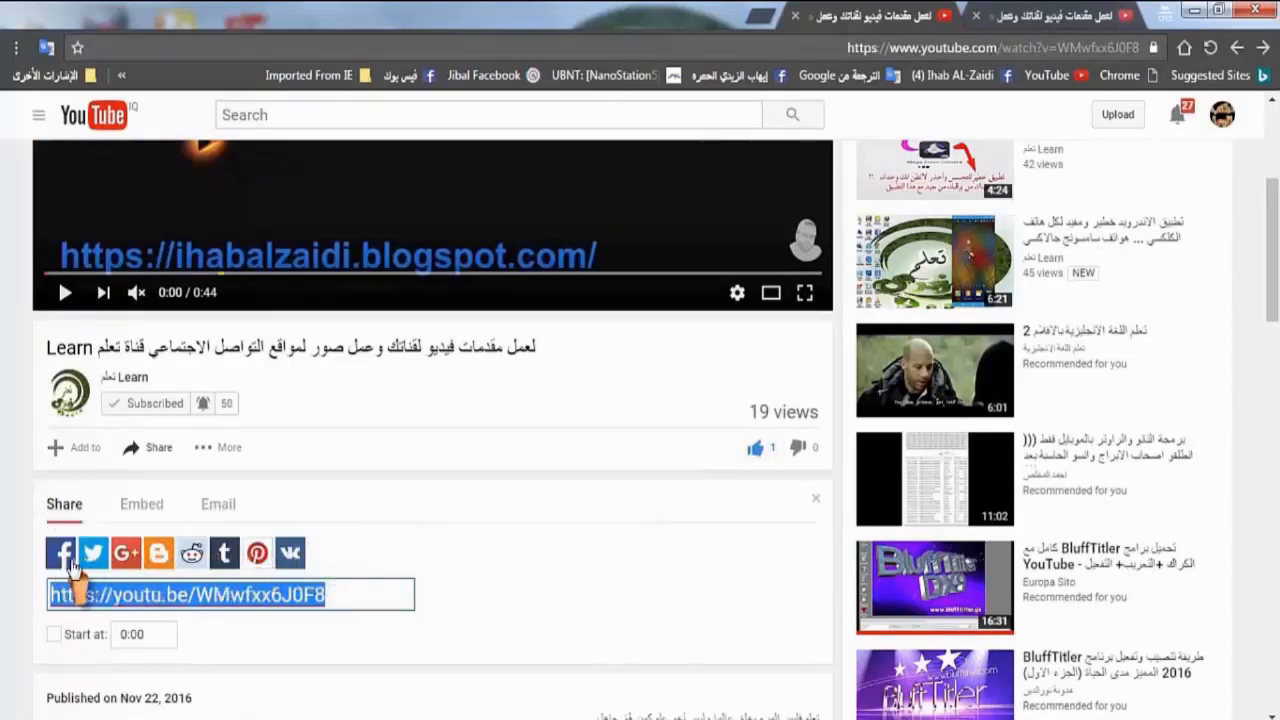
# Open the public comment field below the video for writing.
pyautogui.scroll(-2, 515, 571)
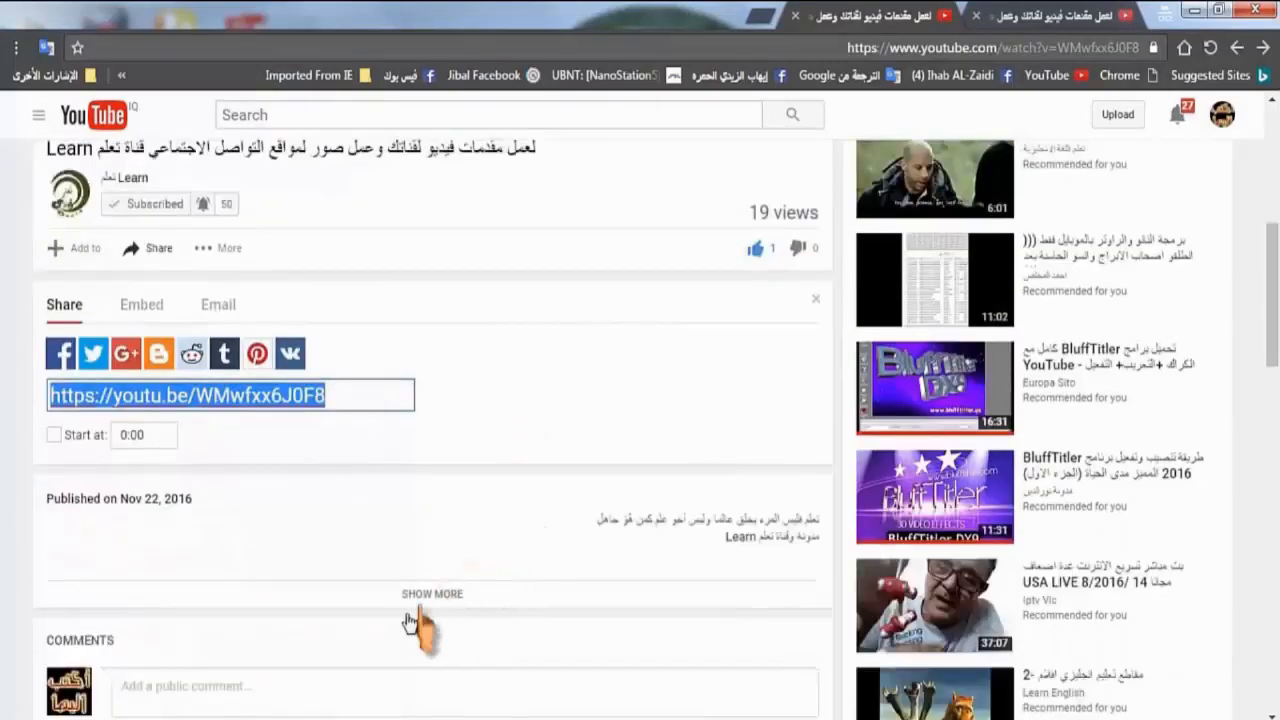
pyautogui.scroll(-1, 371, 634)
pyautogui.click(342, 594)
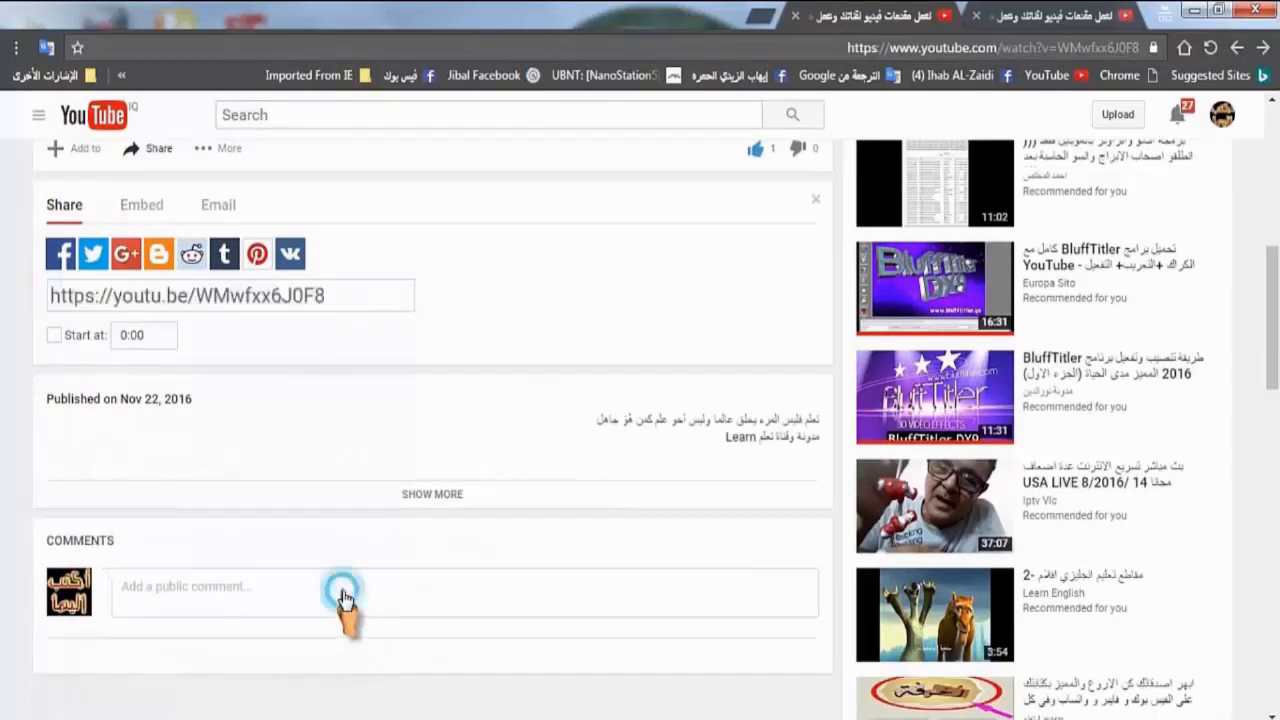